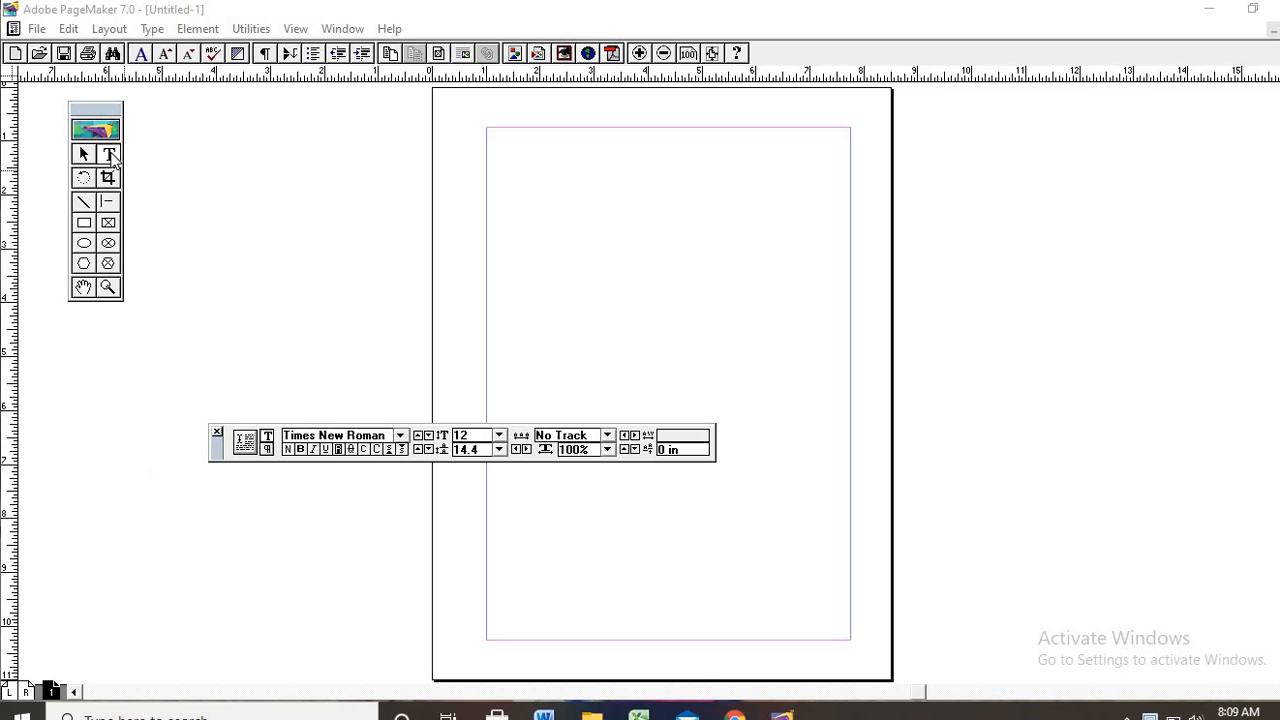
Add the text "Digital Media" in the upper part of the page with the Text tool
{"action": "left_click", "coordinate": [111, 154]}
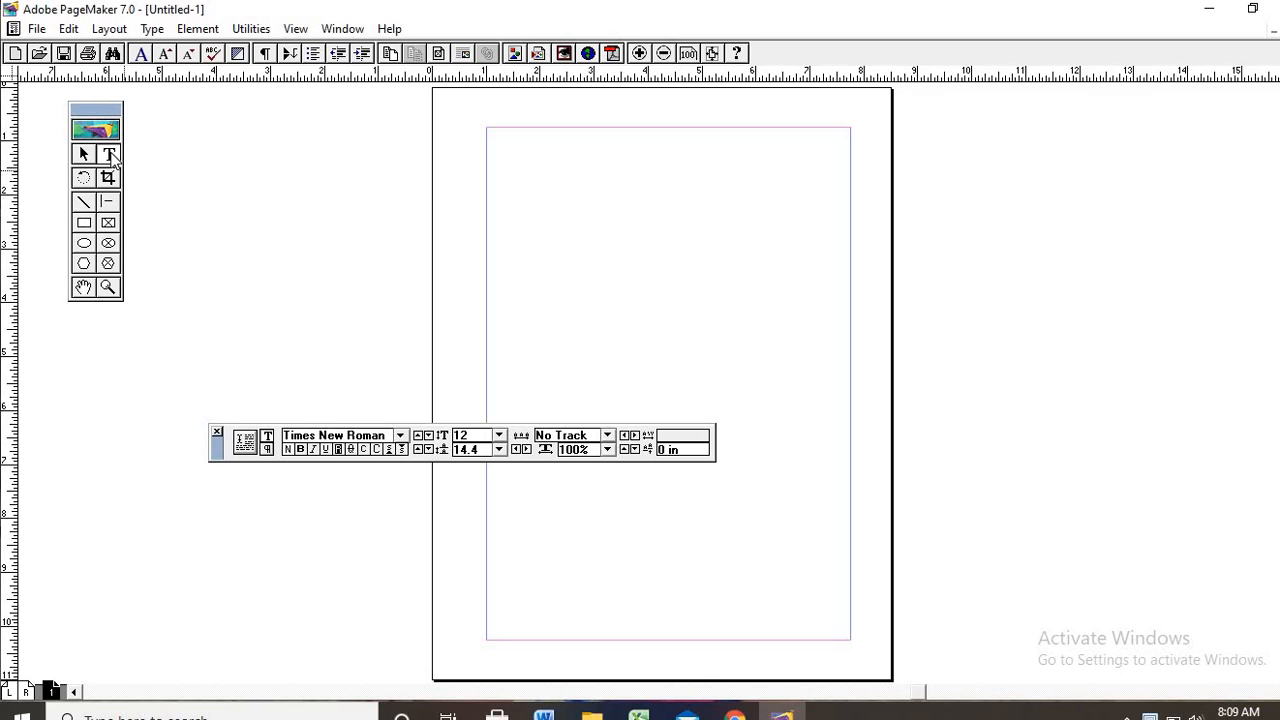
{"action": "left_click", "coordinate": [548, 249]}
{"action": "type", "text": "Digital Media"}
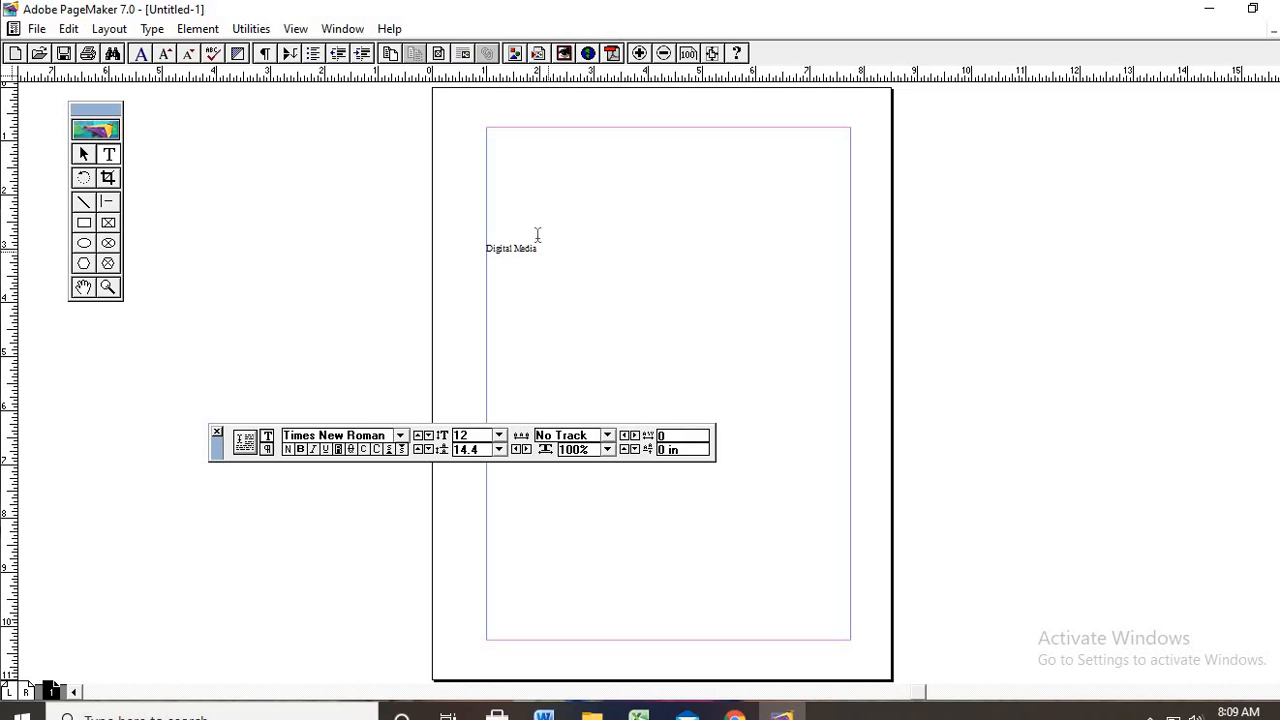
Set the font size of the "Digital Media" text to 24, keeping the Times New Roman font
{"action": "left_click_drag", "start_coordinate": [550, 248], "coordinate": [460, 249]}
{"action": "left_click", "coordinate": [399, 435]}
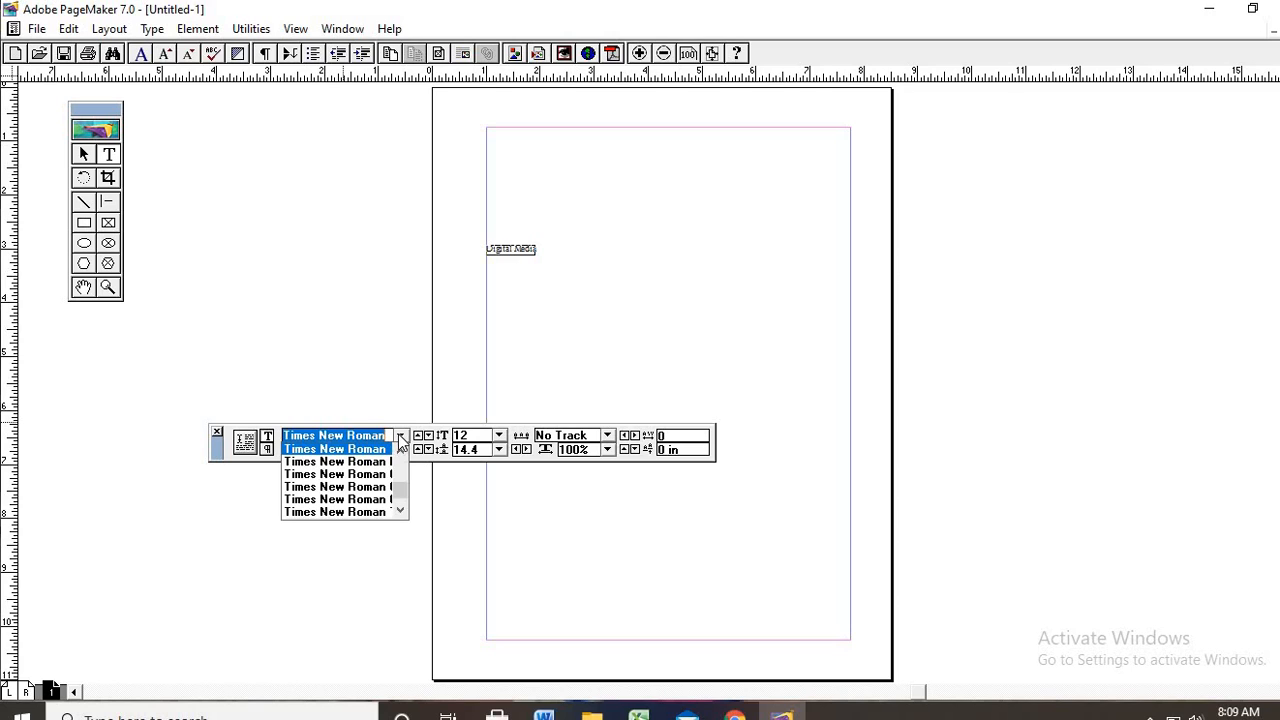
{"action": "left_click", "coordinate": [623, 566]}
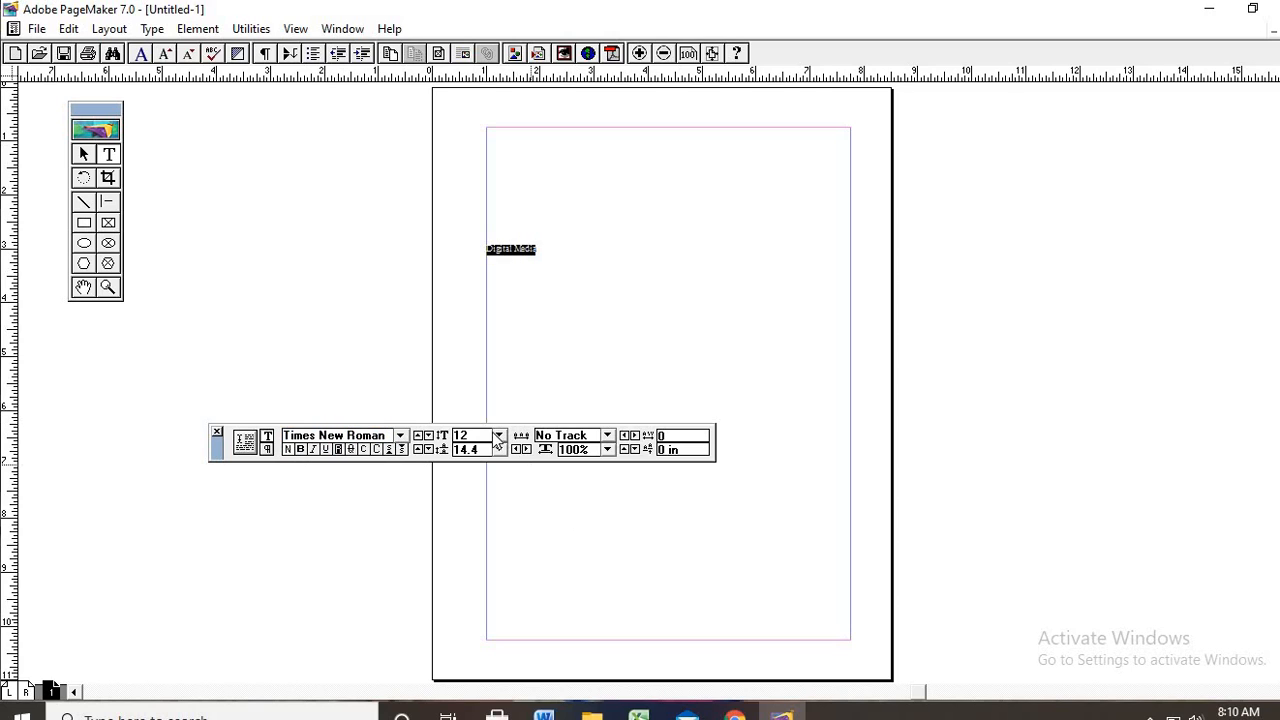
{"action": "left_click", "coordinate": [498, 435]}
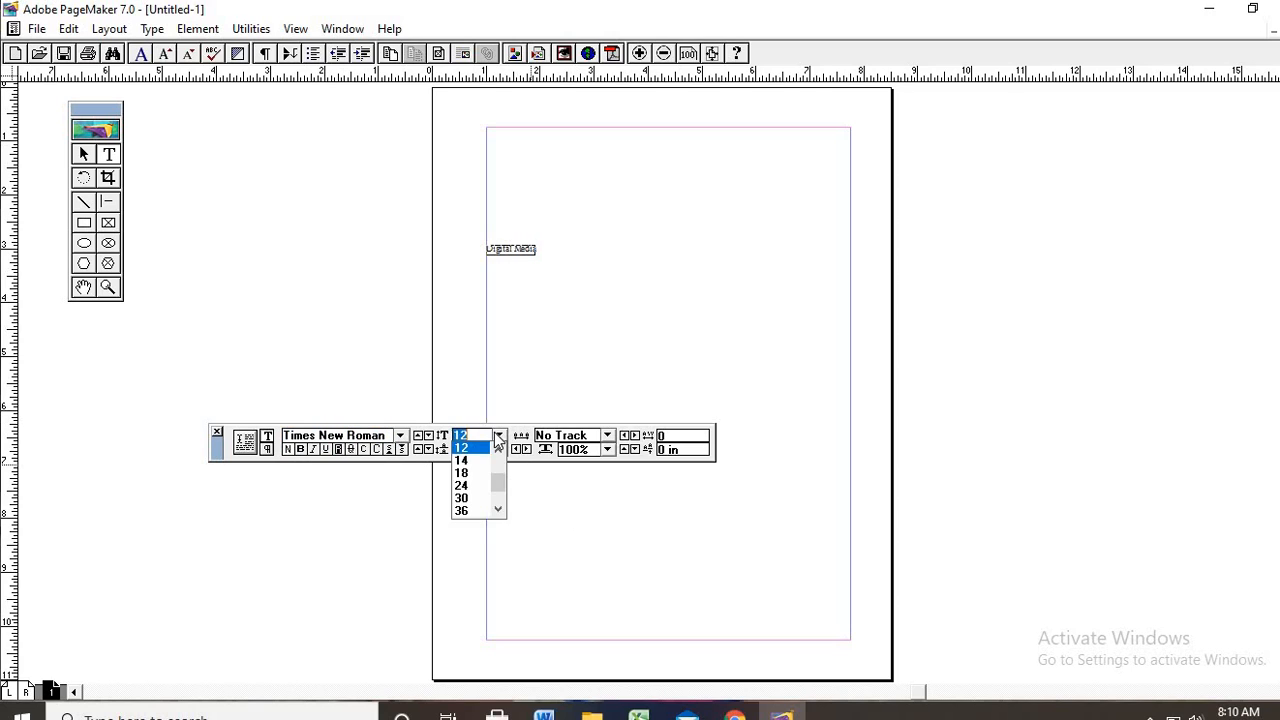
{"action": "left_click", "coordinate": [464, 486]}
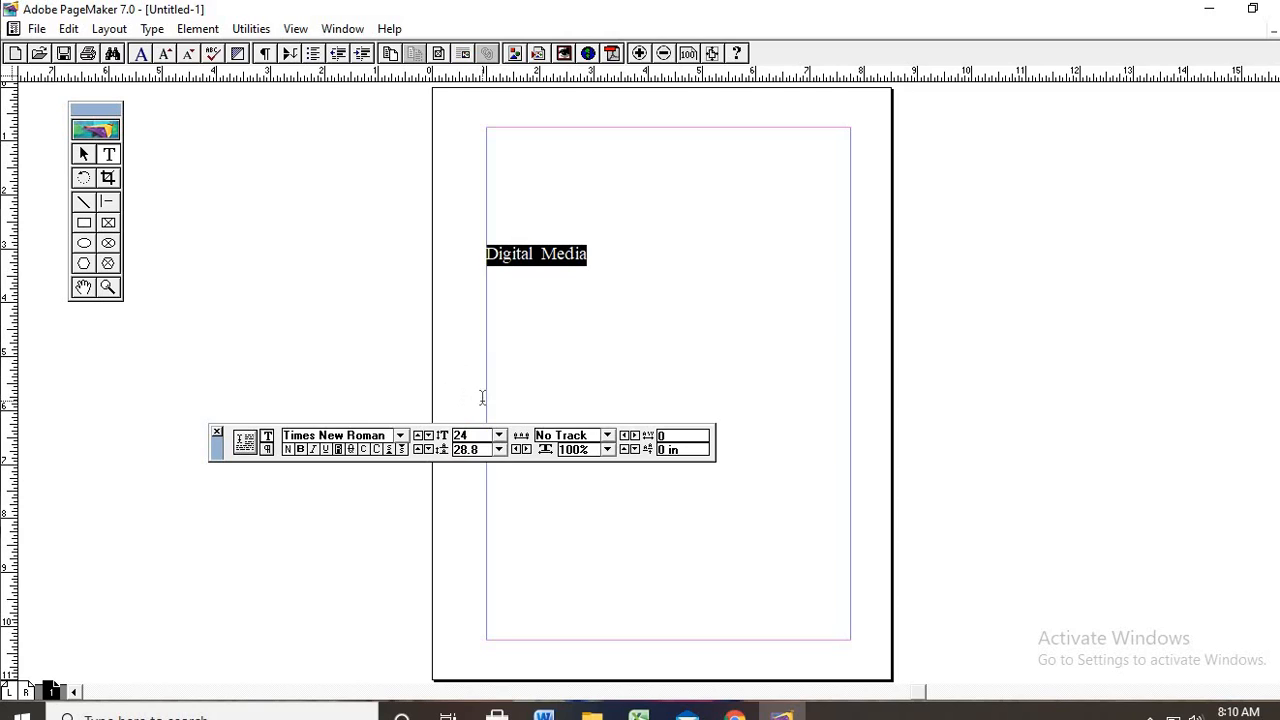
Apply bold, italic and underline to the "Digital Media" text and remove the italic again
{"action": "left_click", "coordinate": [300, 449]}
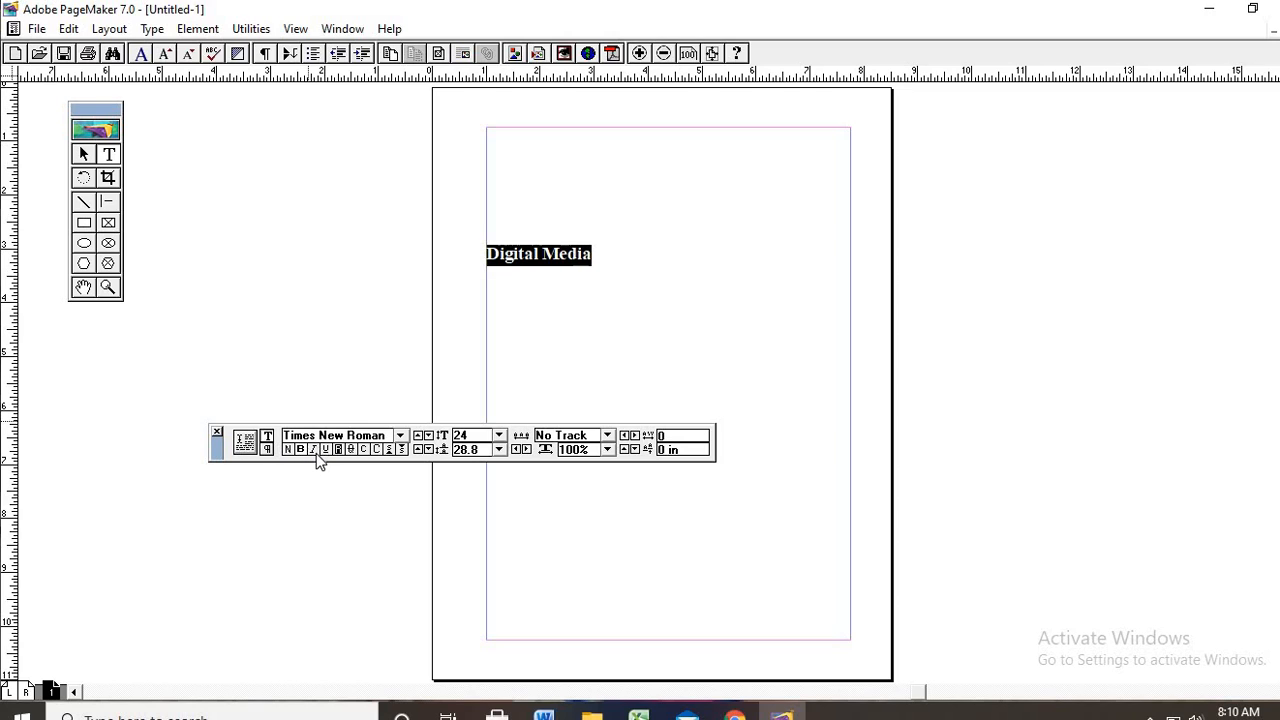
{"action": "left_click", "coordinate": [315, 451]}
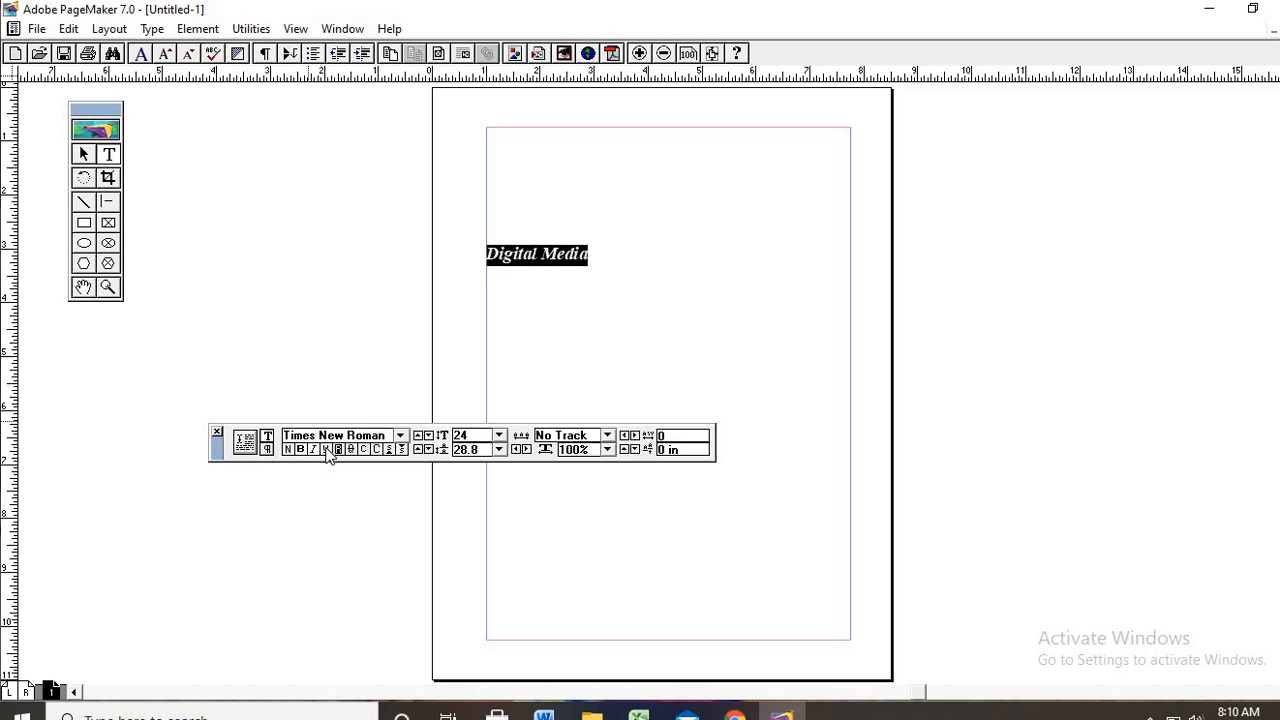
{"action": "left_click", "coordinate": [326, 450]}
{"action": "left_click", "coordinate": [312, 449]}
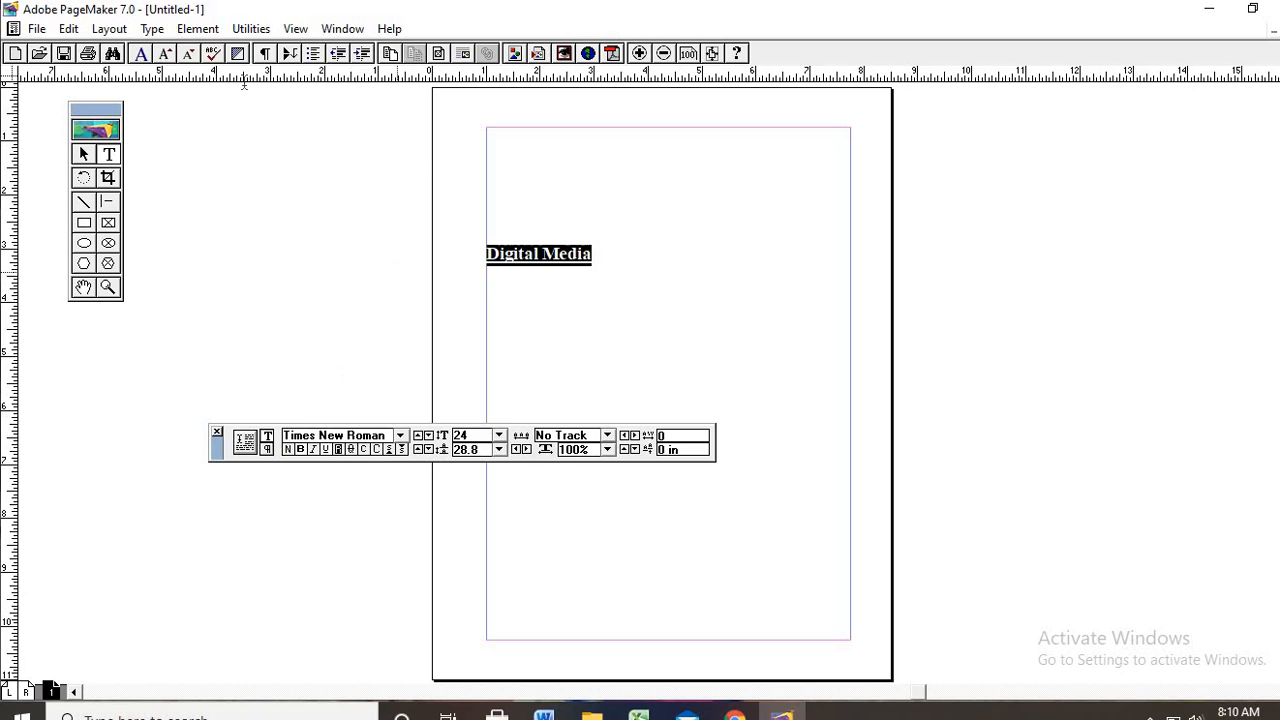
{"action": "left_click", "coordinate": [155, 29]}
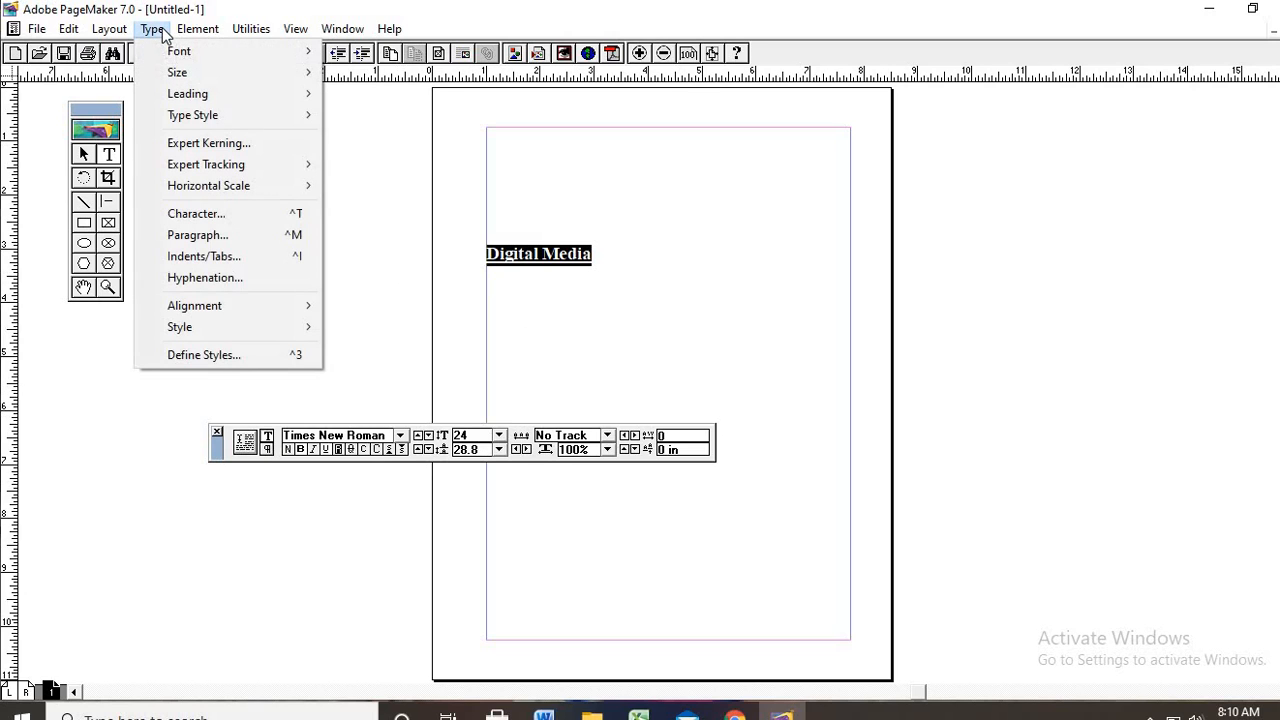
{"action": "mouse_move", "coordinate": [168, 60]}
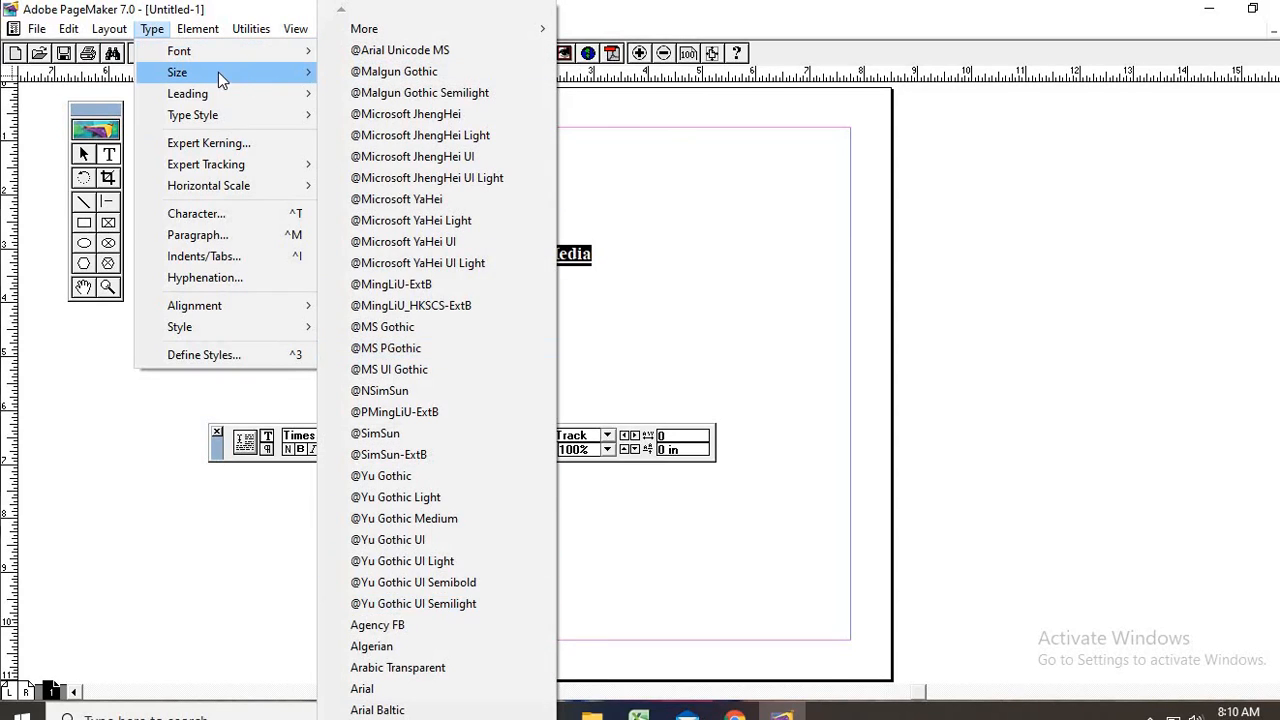
{"action": "mouse_move", "coordinate": [217, 72]}
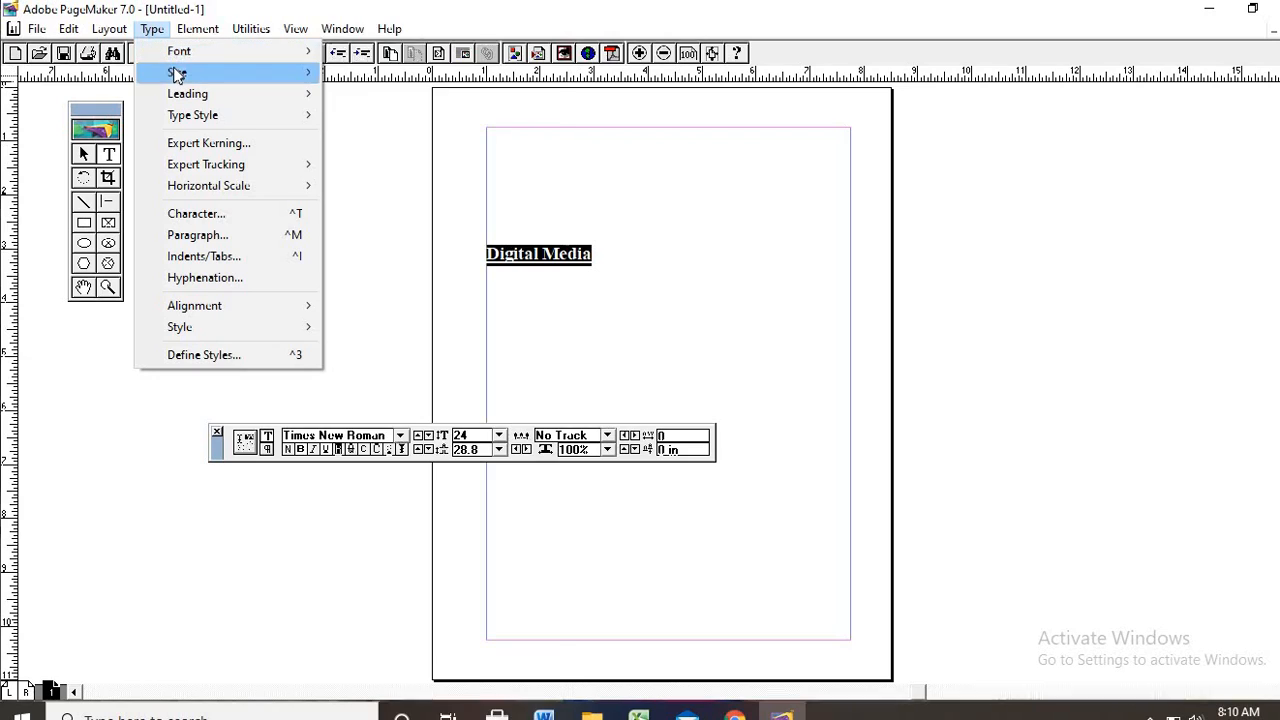
{"action": "mouse_move", "coordinate": [179, 93]}
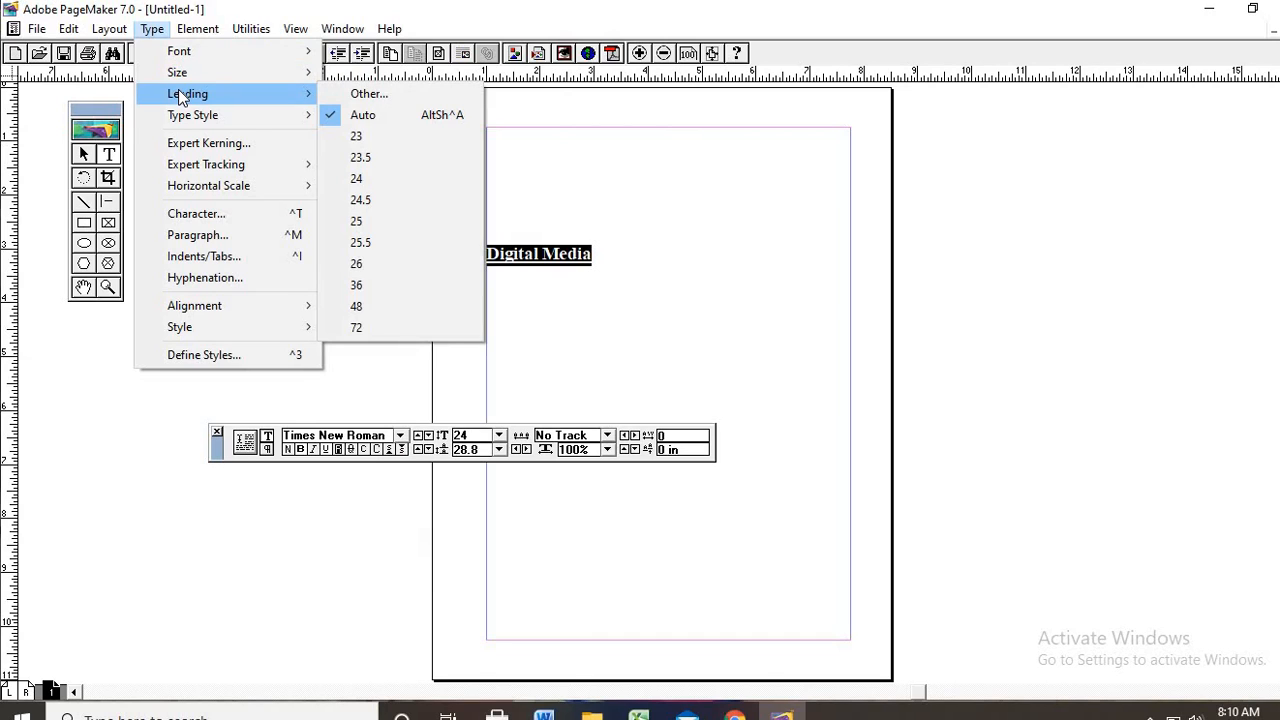
{"action": "mouse_move", "coordinate": [181, 115]}
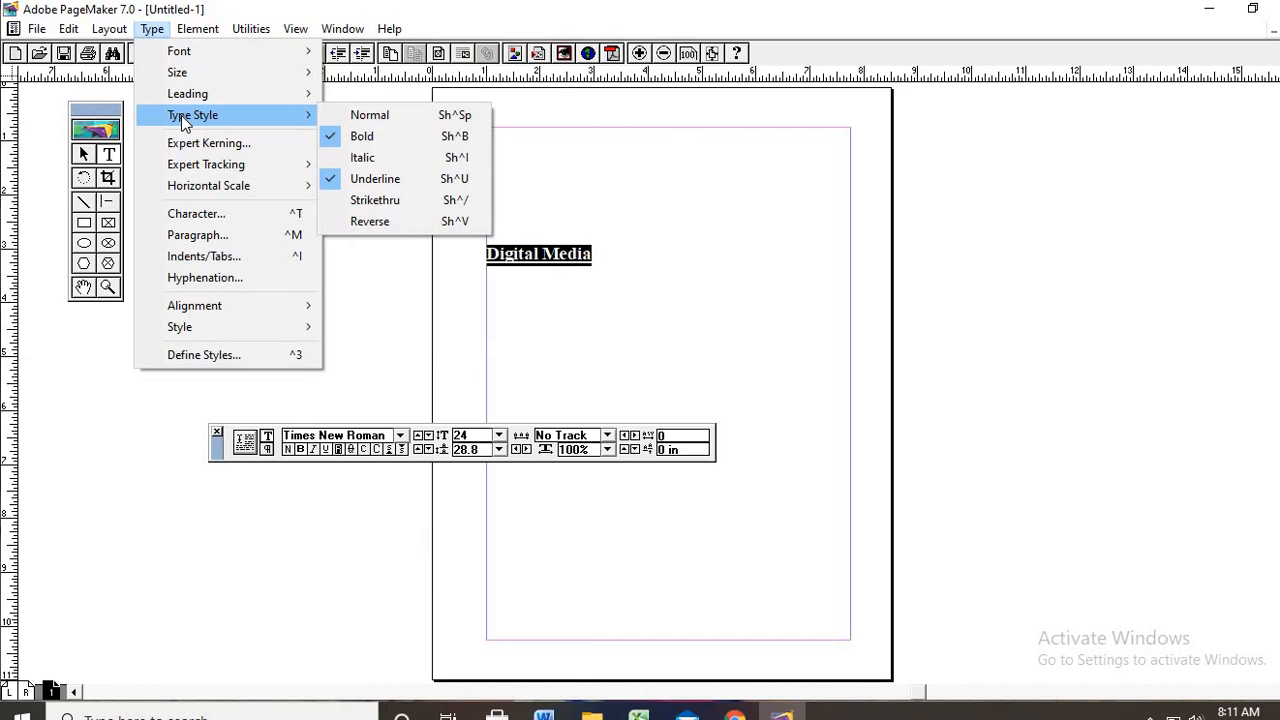
{"action": "left_click", "coordinate": [358, 272]}
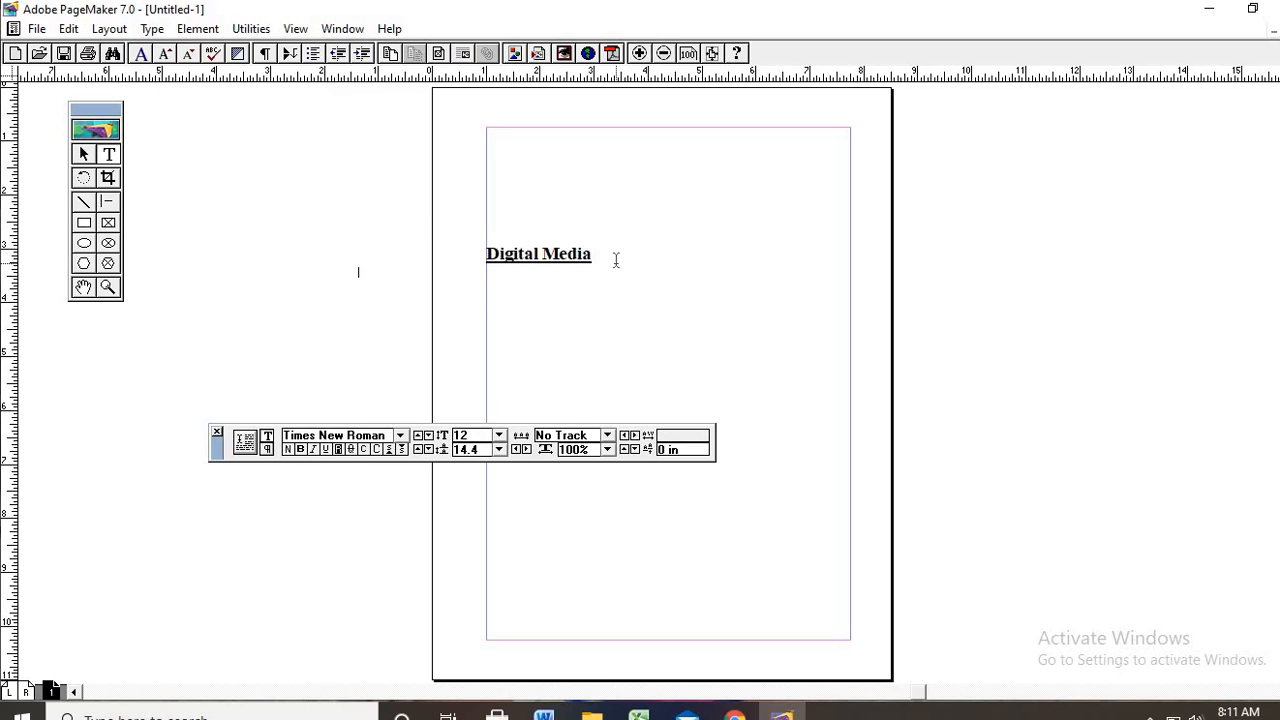
Replace "Digital Media" with the paragraph beginning "It is the field that deals with the study of investment" from the Module 1 Word document
{"action": "left_click_drag", "start_coordinate": [594, 253], "coordinate": [483, 252]}
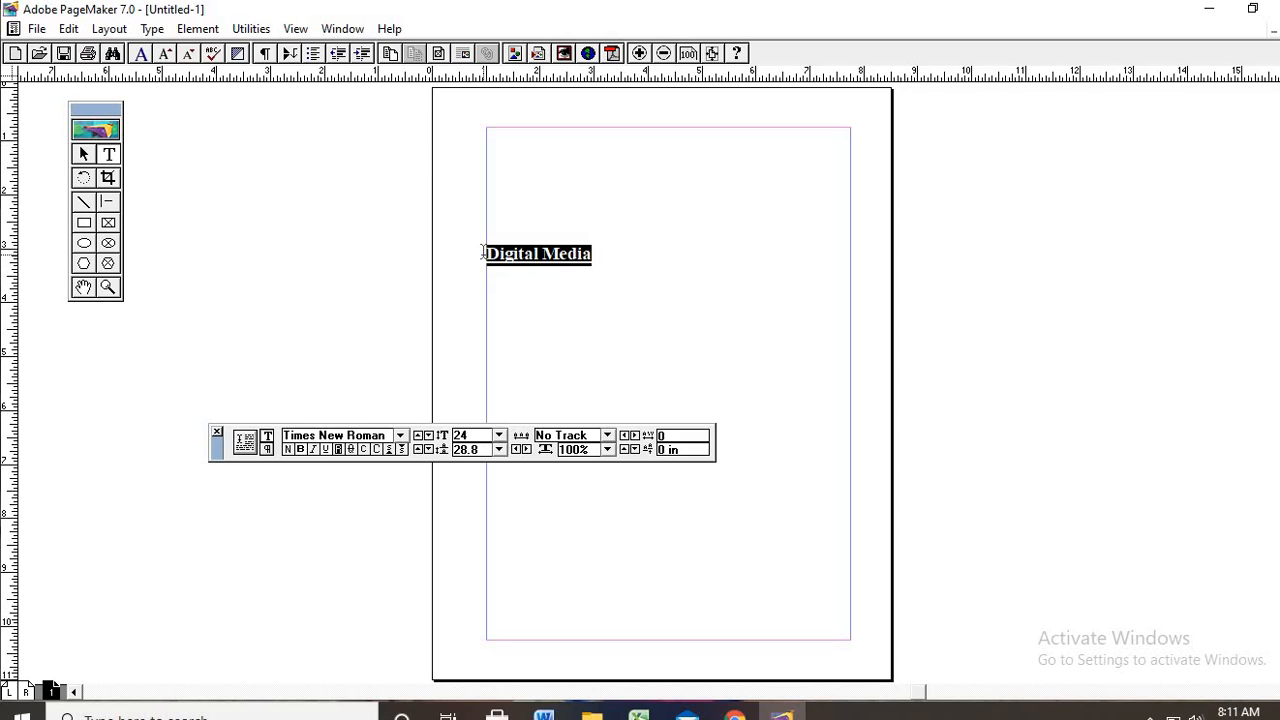
{"action": "key", "text": "BackSpace"}
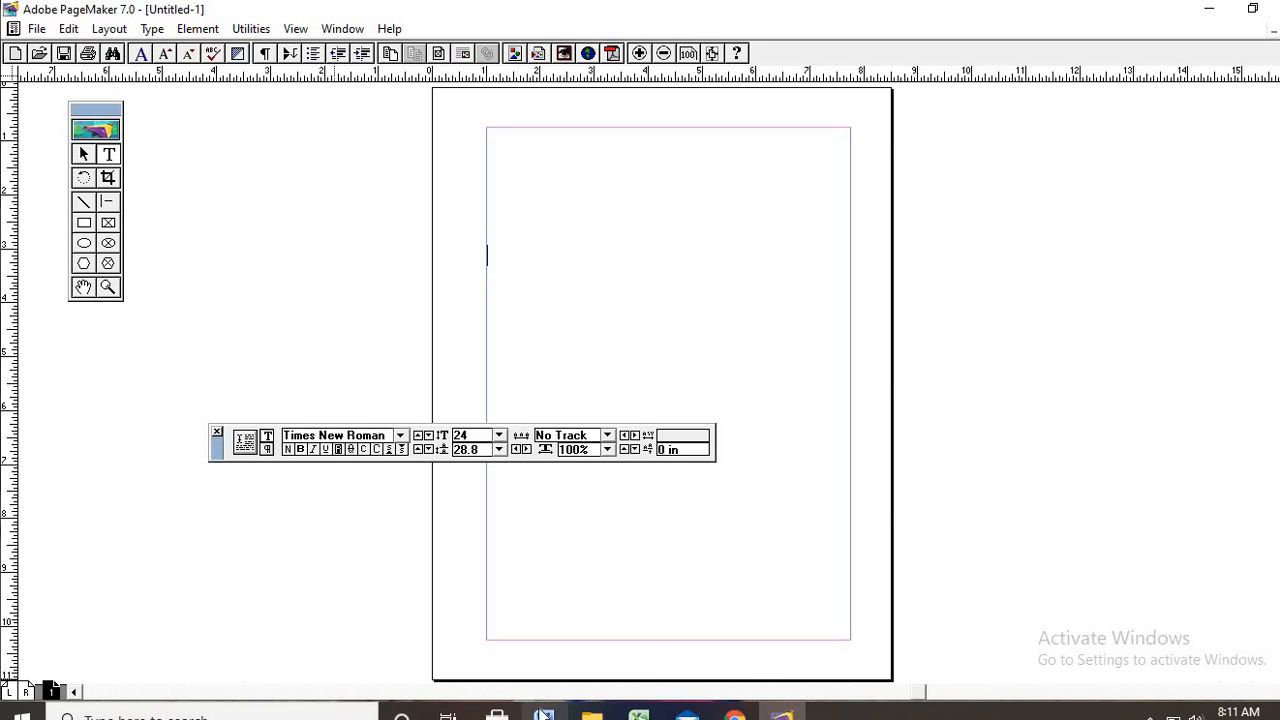
{"action": "left_click", "coordinate": [543, 714]}
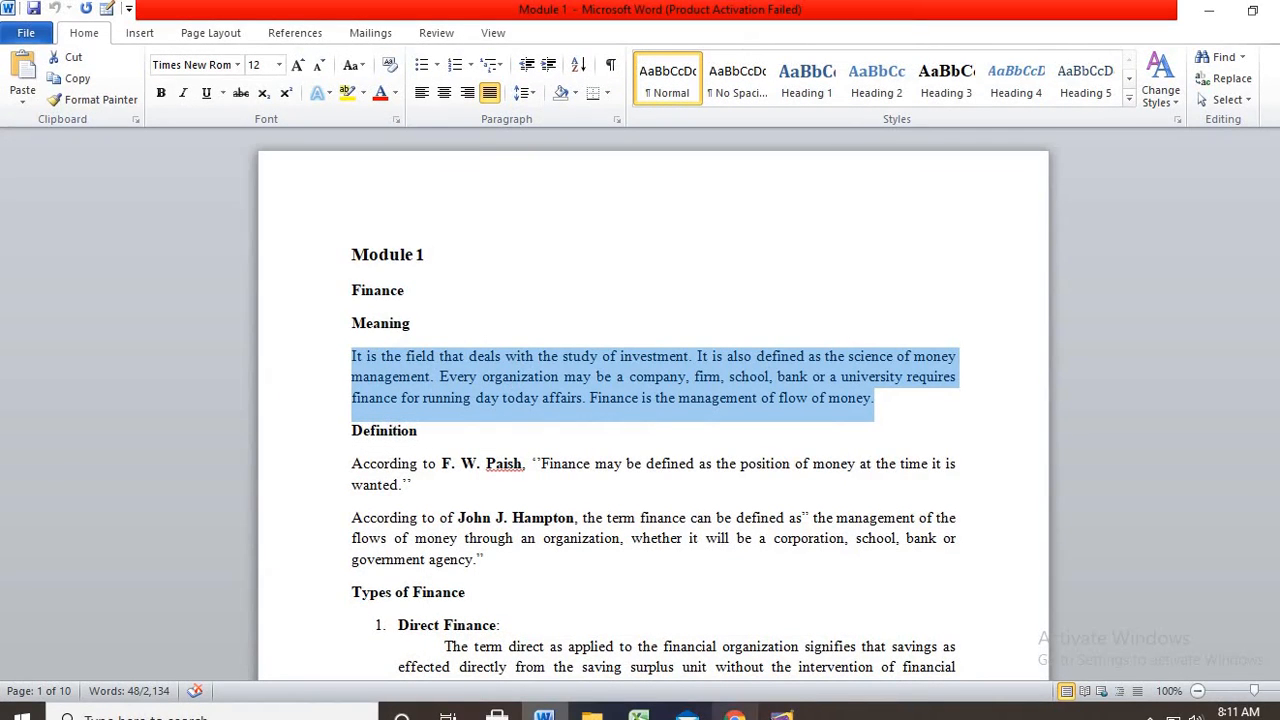
{"action": "left_click", "coordinate": [781, 714]}
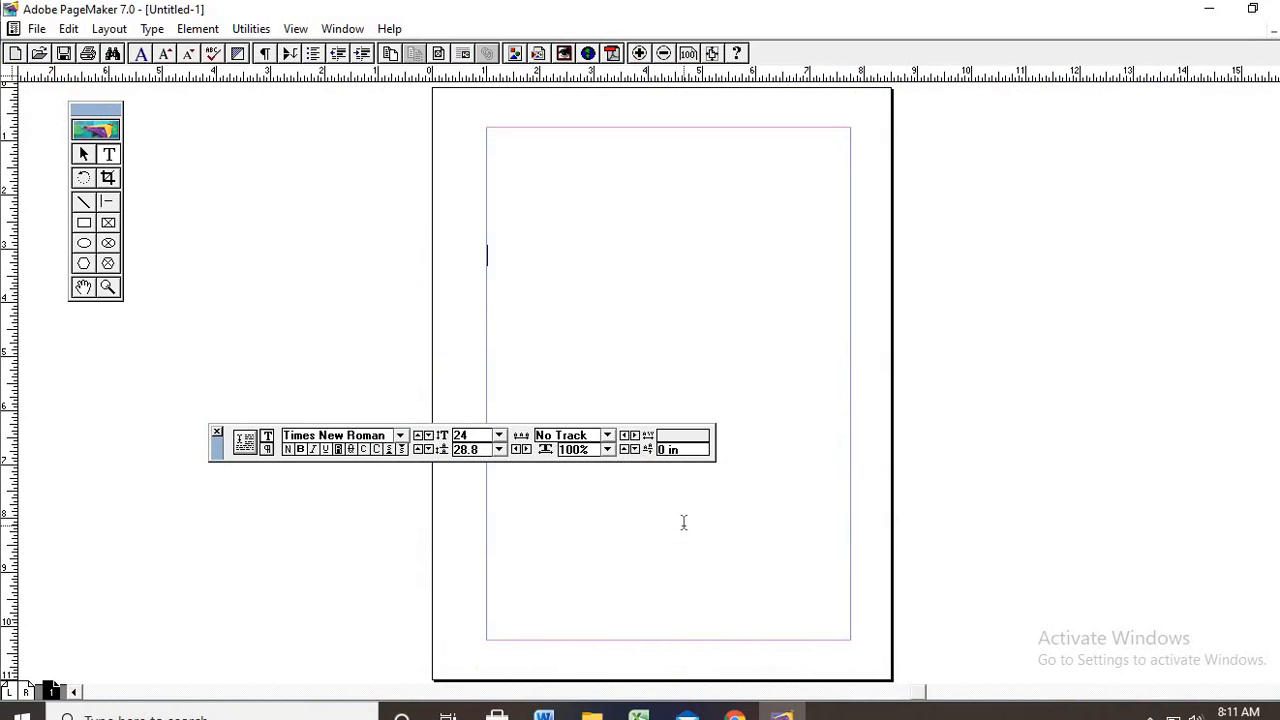
{"action": "type", "text": "It is the field that deals with the study of investment. It is also defined as the science of money management. Every organization may be a company, firm, school, bank or a university requires finance for running day today affairs. Finance is the management of flow of money."}
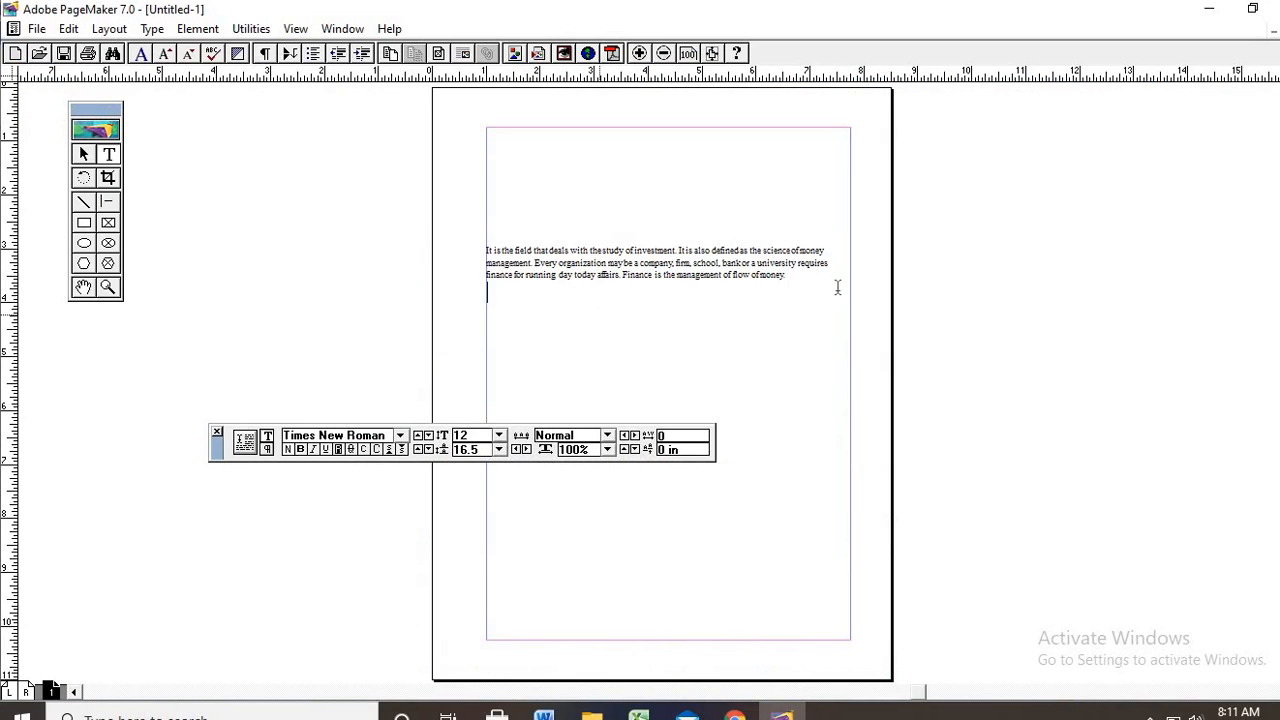
Set the font size of the whole pasted paragraph to 24, and reduce it to 18
{"action": "left_click_drag", "start_coordinate": [797, 277], "coordinate": [479, 251]}
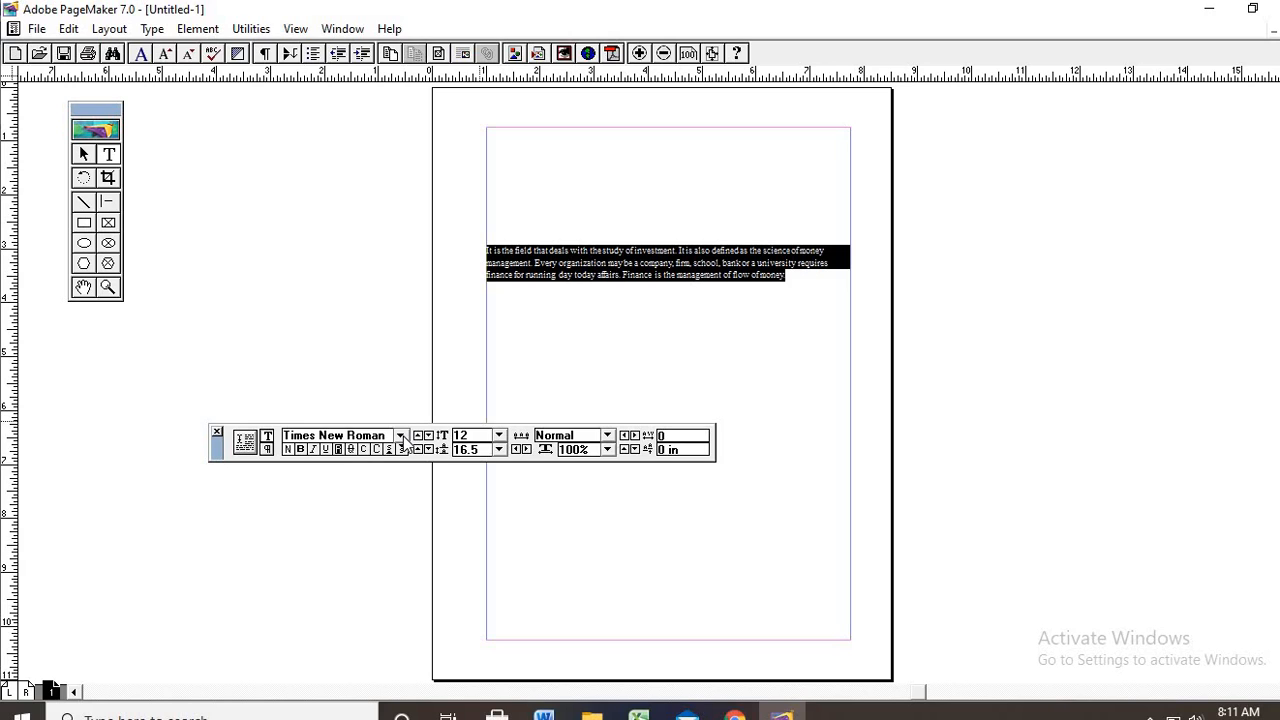
{"action": "left_click", "coordinate": [498, 436]}
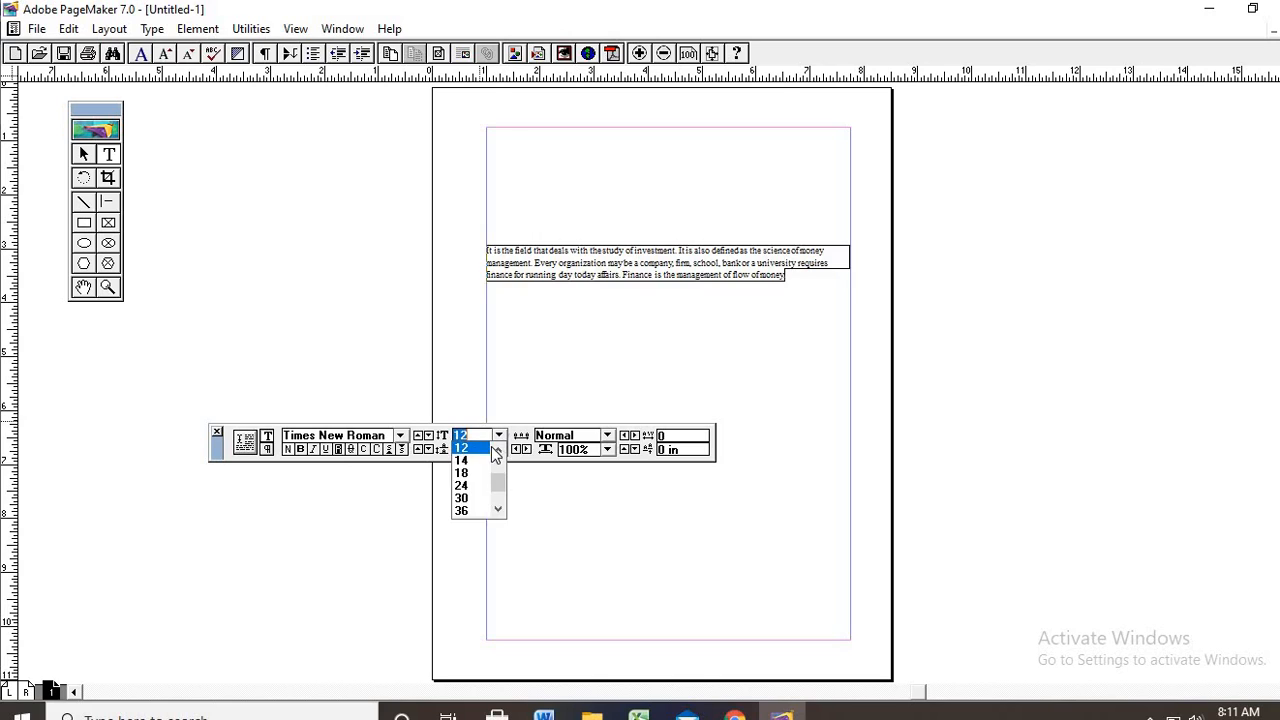
{"action": "left_click", "coordinate": [461, 486]}
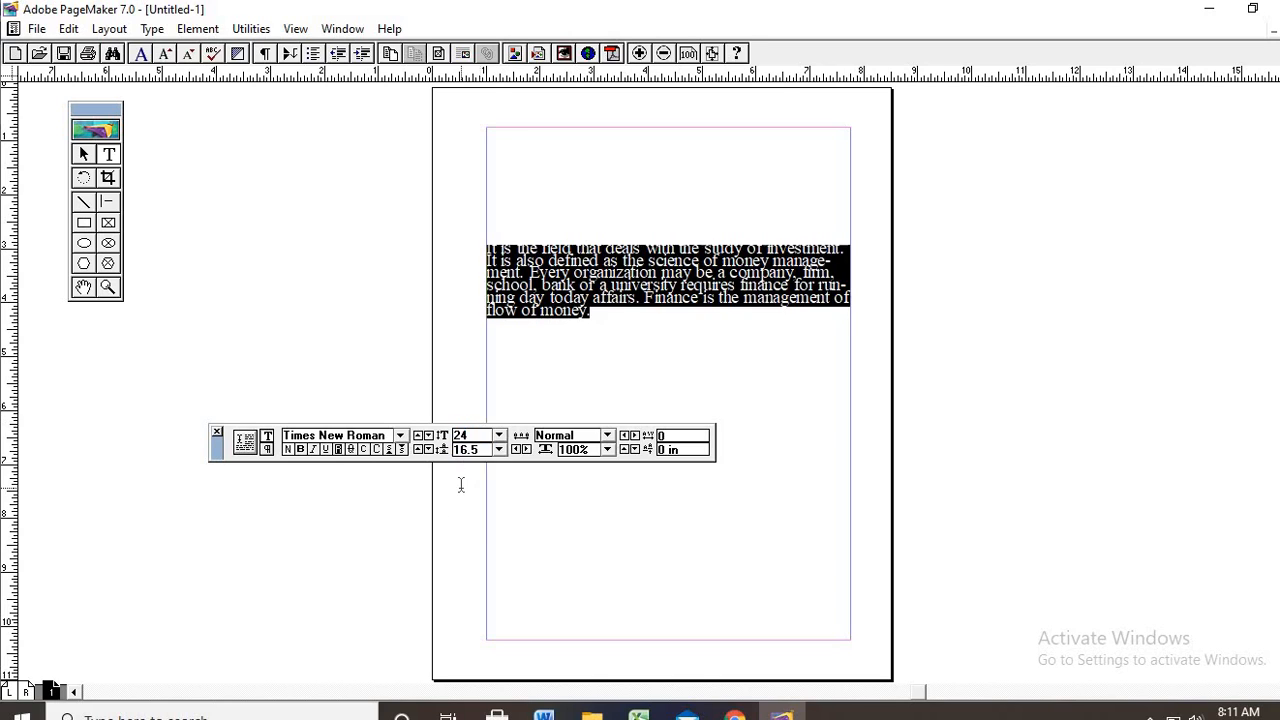
{"action": "left_click", "coordinate": [499, 437]}
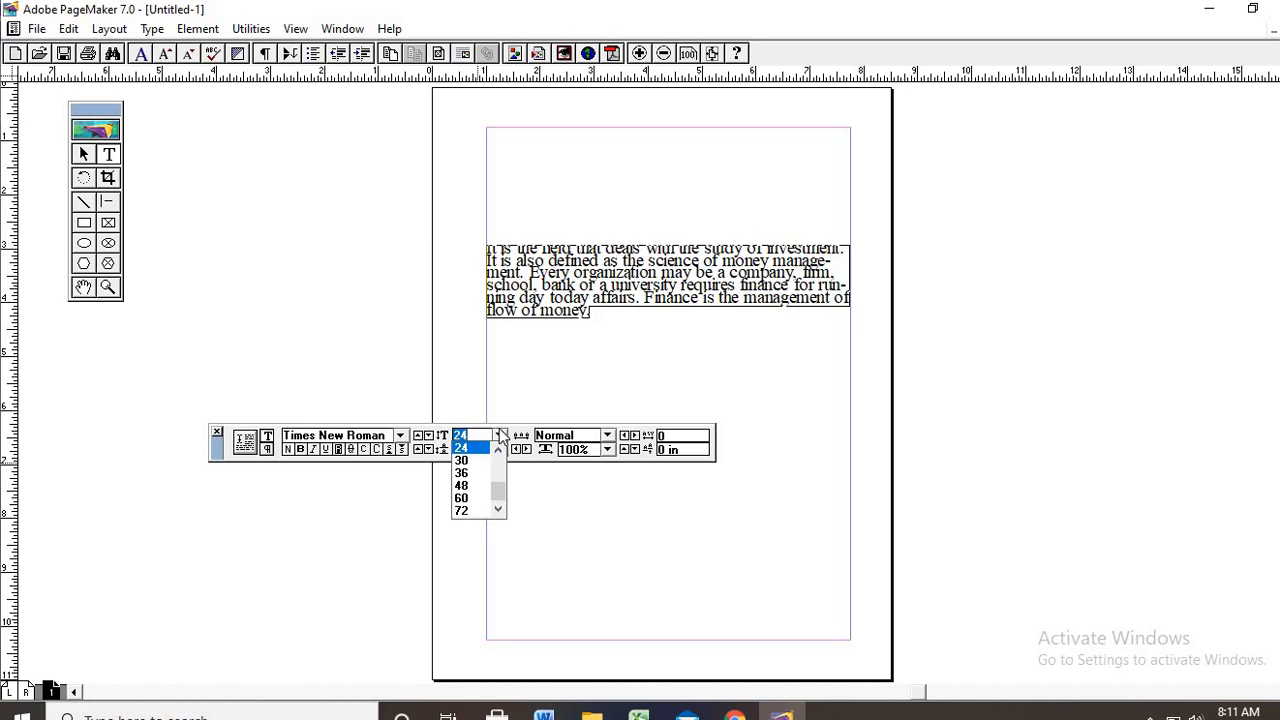
{"action": "left_click", "coordinate": [500, 436]}
{"action": "left_click", "coordinate": [499, 437]}
{"action": "scroll", "coordinate": [501, 495], "scroll_direction": "up", "scroll_amount": 2}
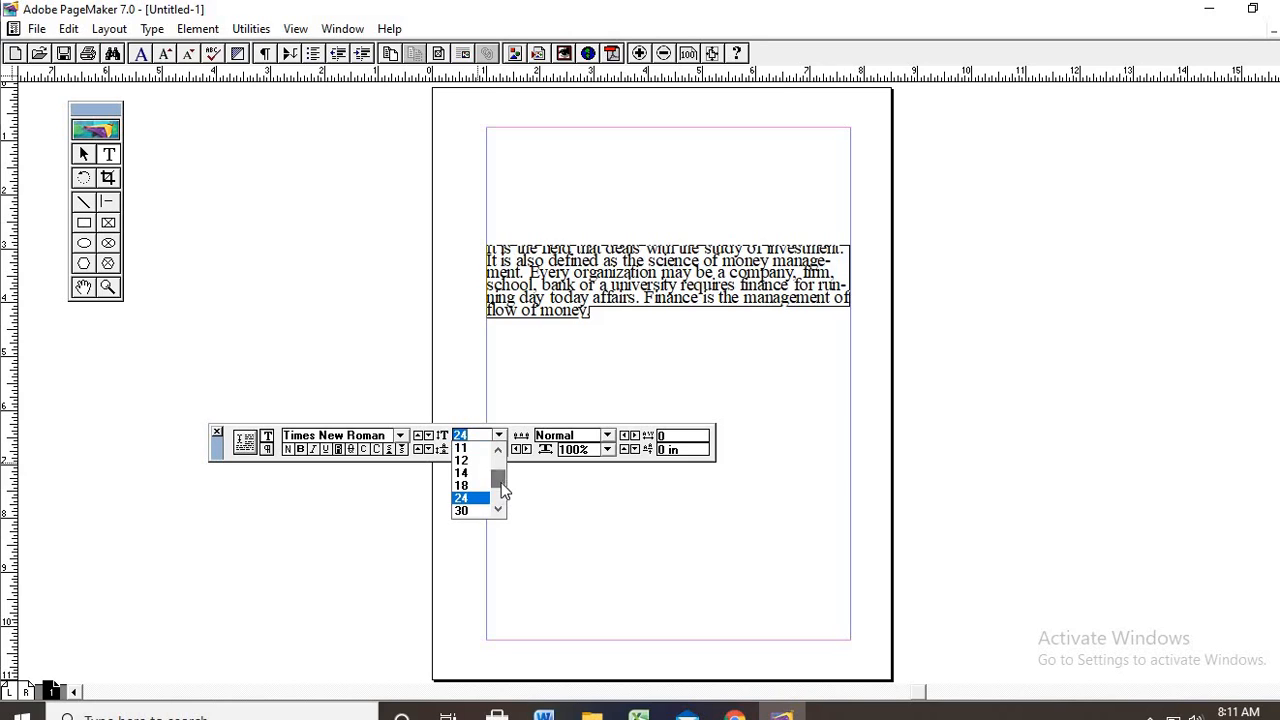
{"action": "left_click", "coordinate": [462, 486]}
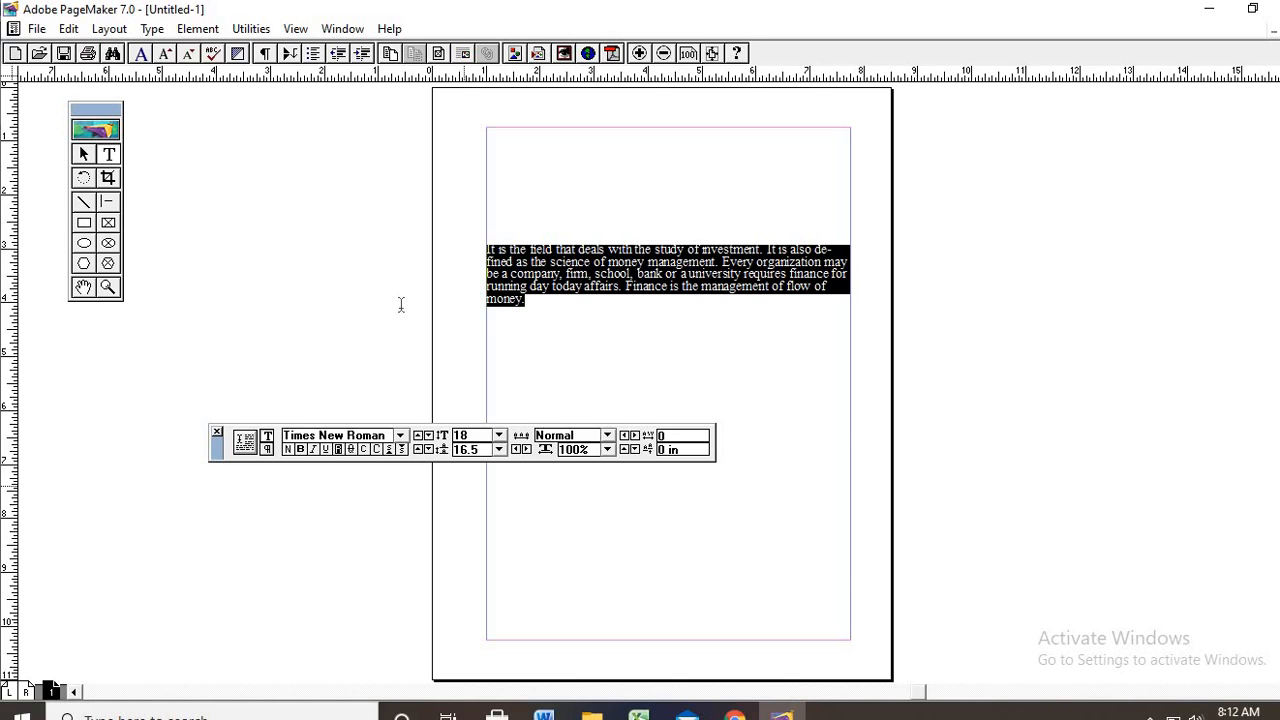
Set the paragraph's leading to 18, and increase it to 19
{"action": "left_click", "coordinate": [155, 35]}
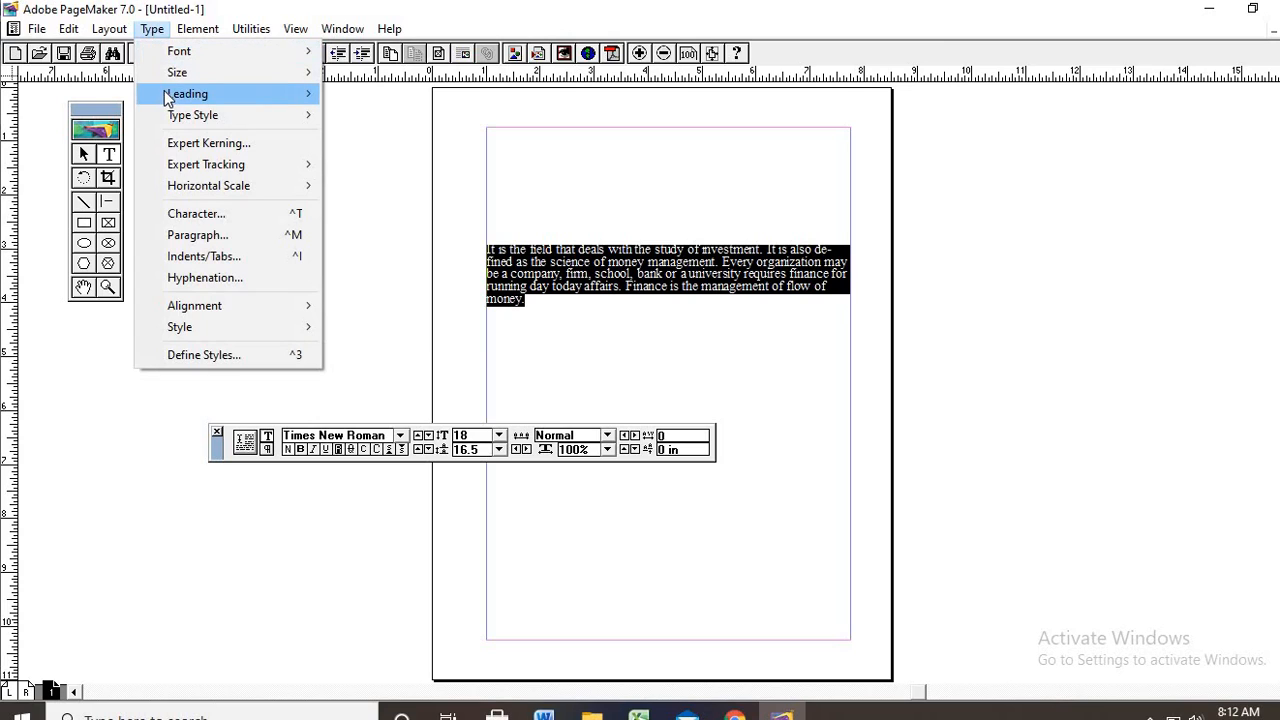
{"action": "mouse_move", "coordinate": [166, 95]}
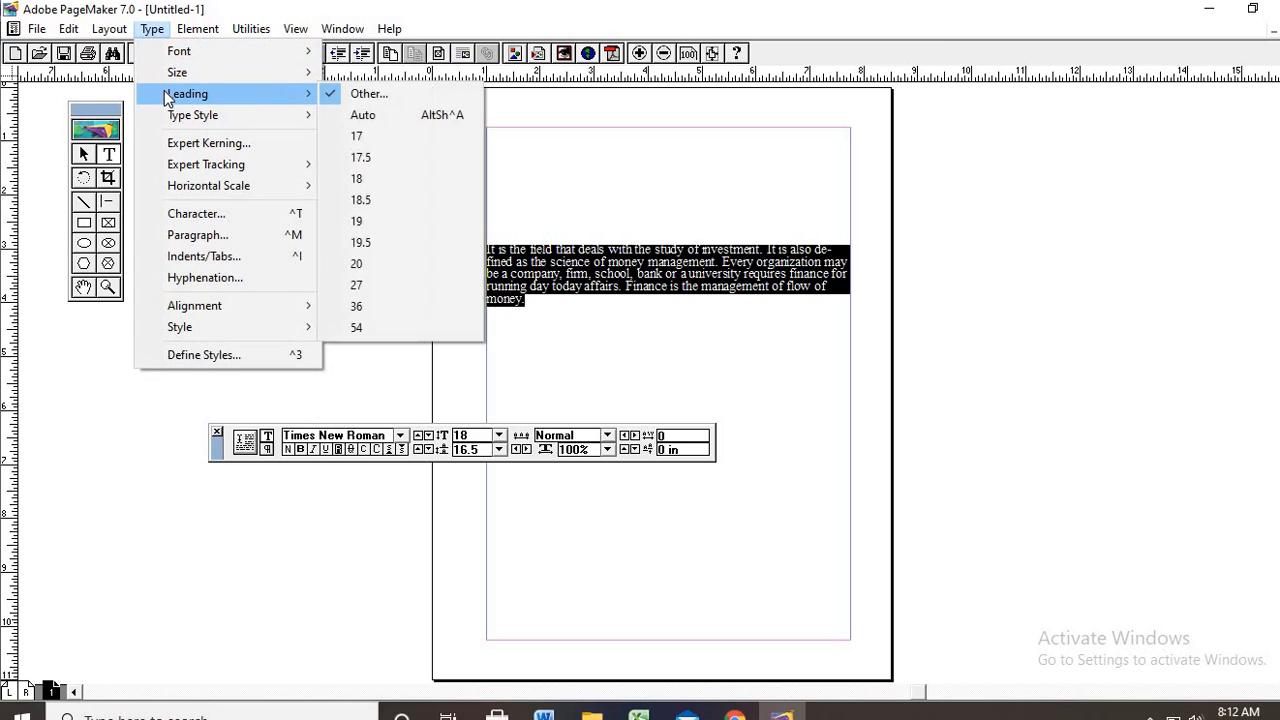
{"action": "left_click", "coordinate": [376, 175]}
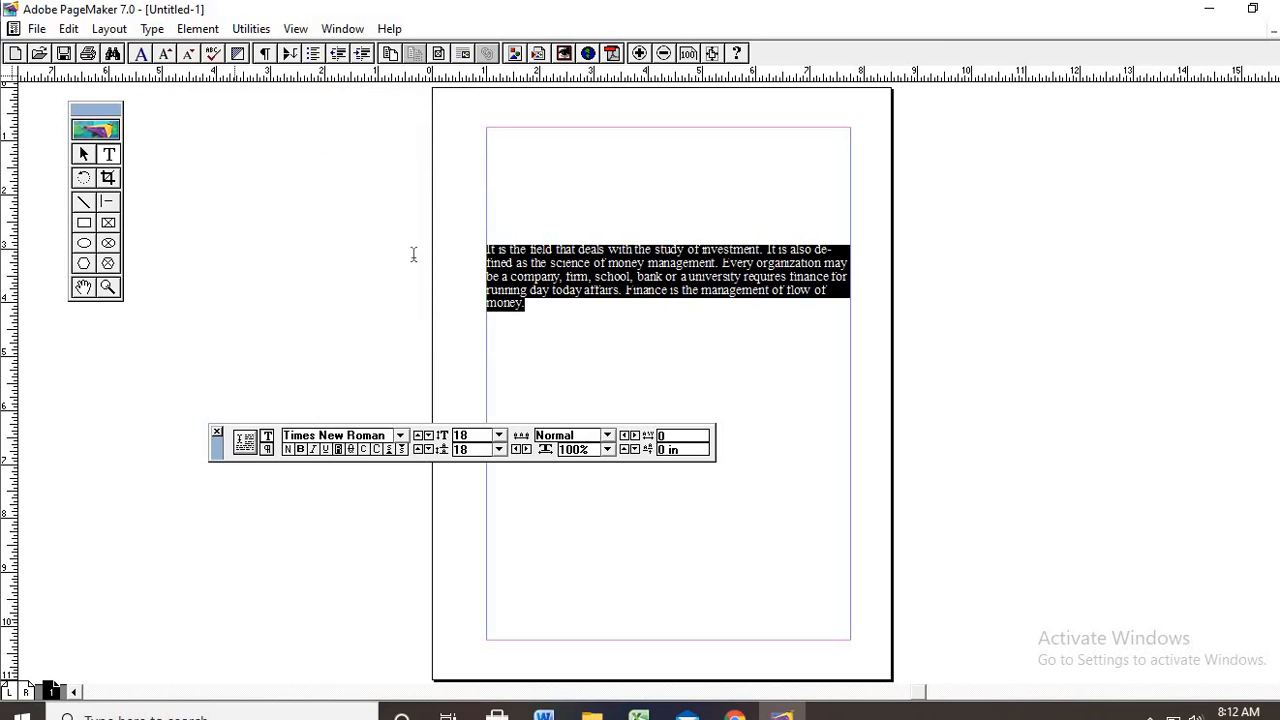
{"action": "left_click", "coordinate": [151, 28]}
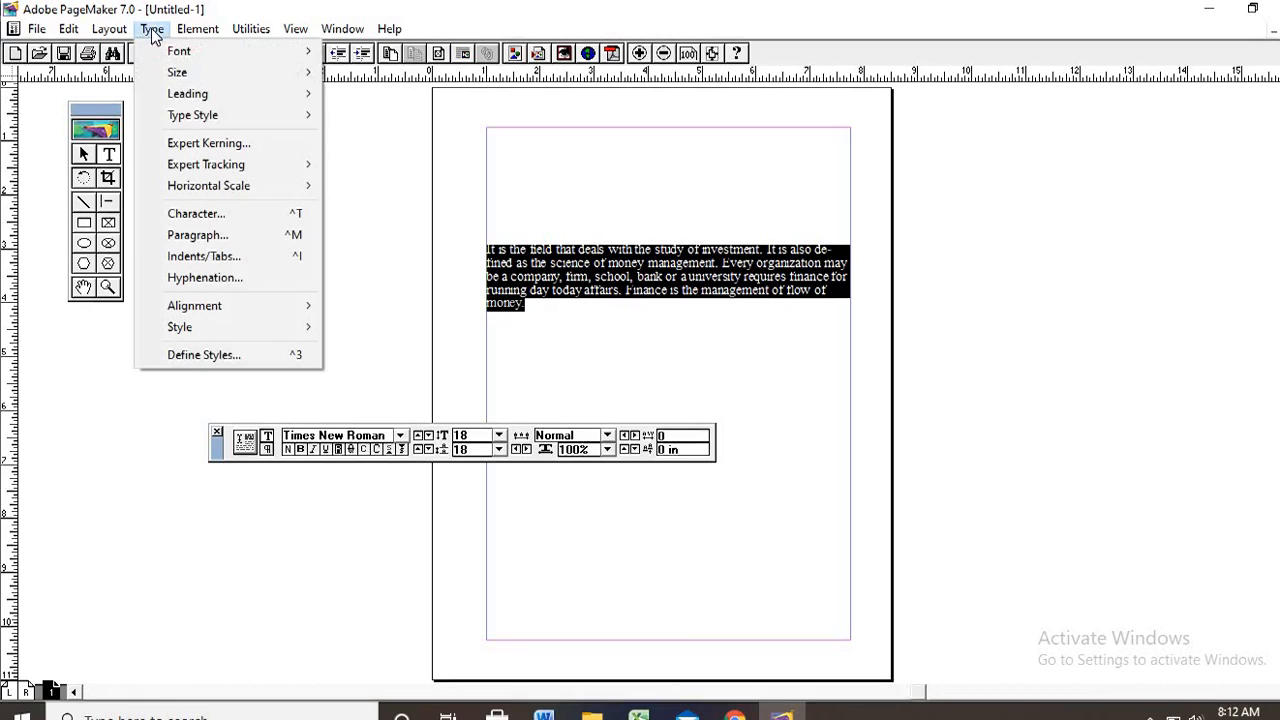
{"action": "mouse_move", "coordinate": [185, 93]}
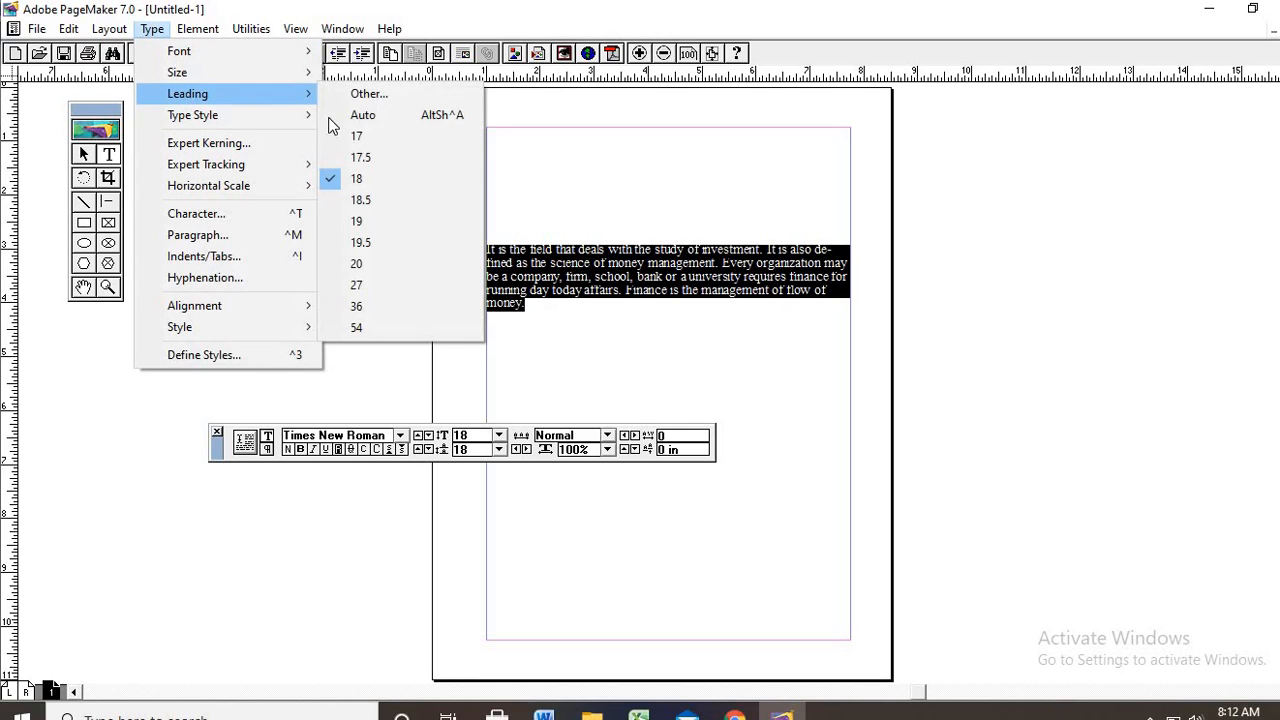
{"action": "left_click", "coordinate": [367, 221]}
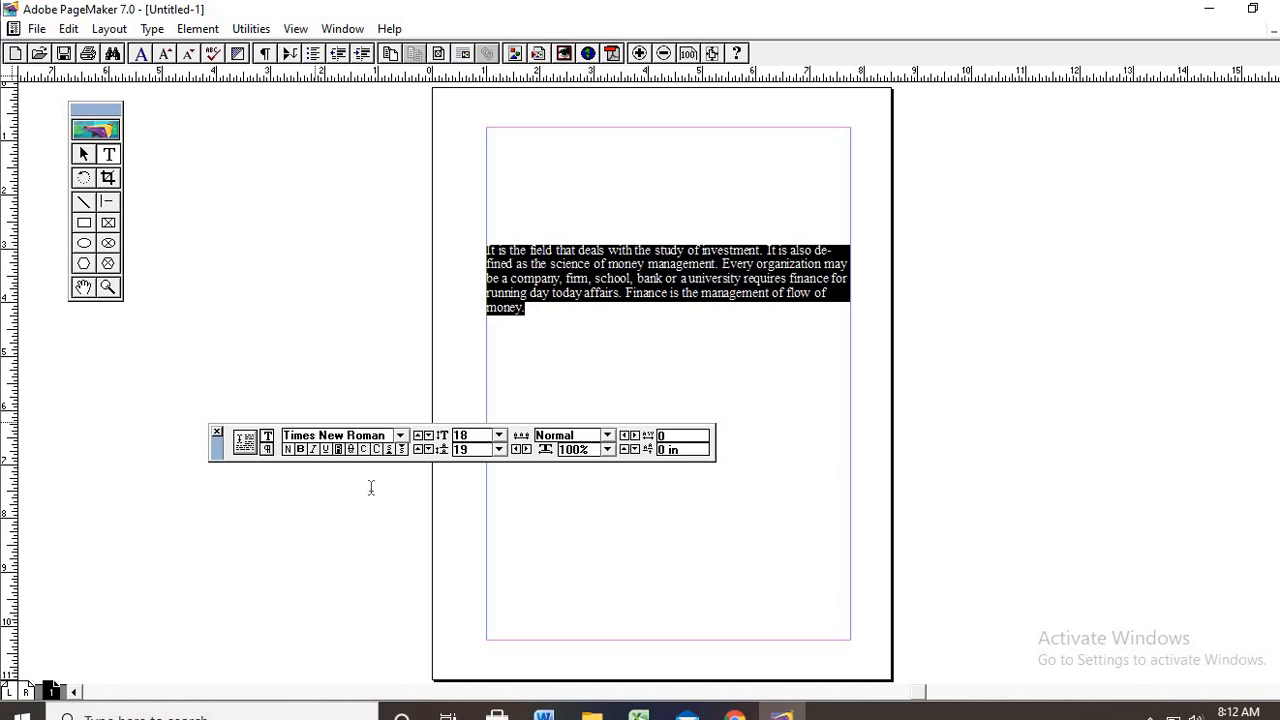
Show the paragraph settings in the control palette and center-align the whole investment paragraph
{"action": "left_click", "coordinate": [268, 451]}
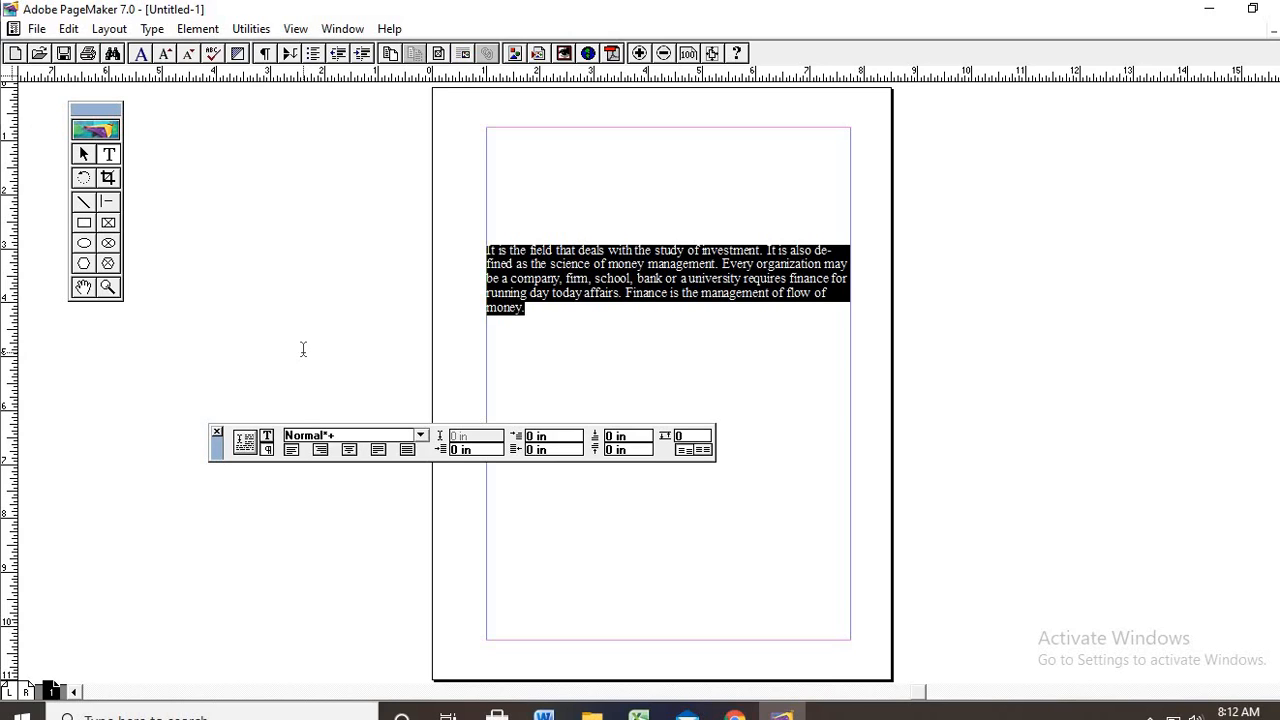
{"action": "left_click", "coordinate": [554, 364]}
{"action": "left_click_drag", "start_coordinate": [543, 307], "coordinate": [564, 326]}
{"action": "left_click", "coordinate": [564, 326]}
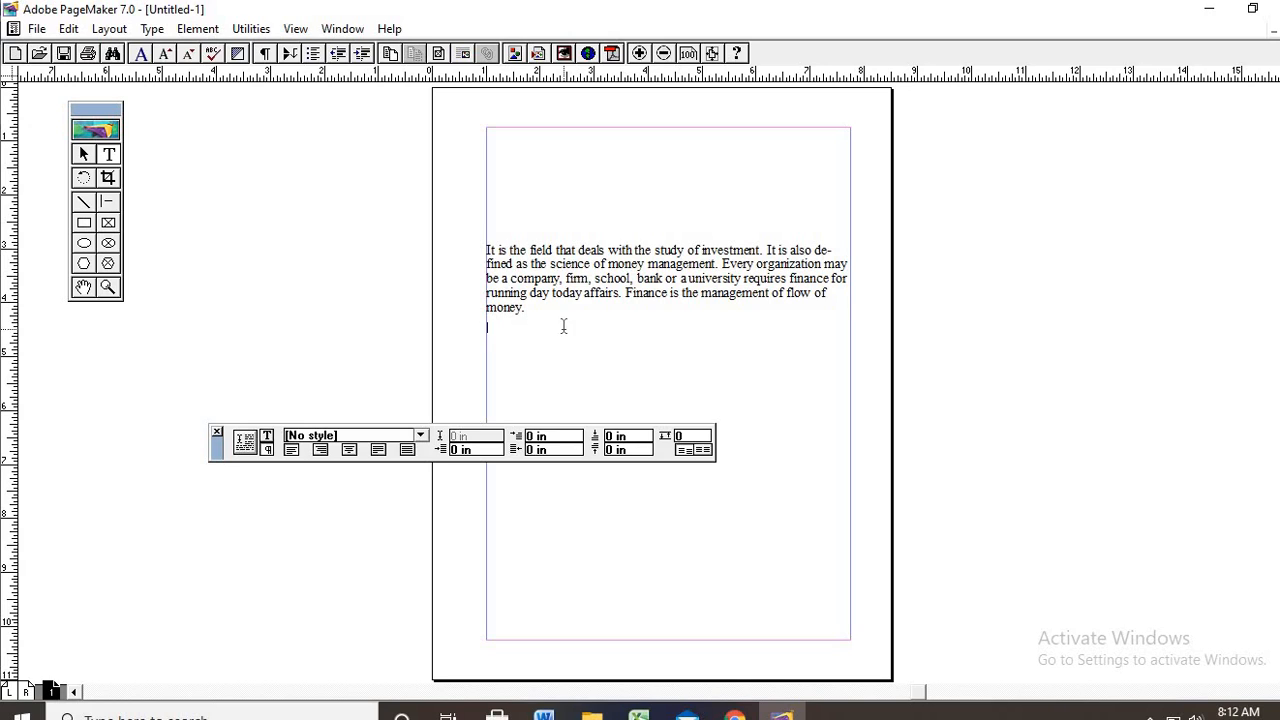
{"action": "left_click_drag", "start_coordinate": [530, 308], "coordinate": [480, 245]}
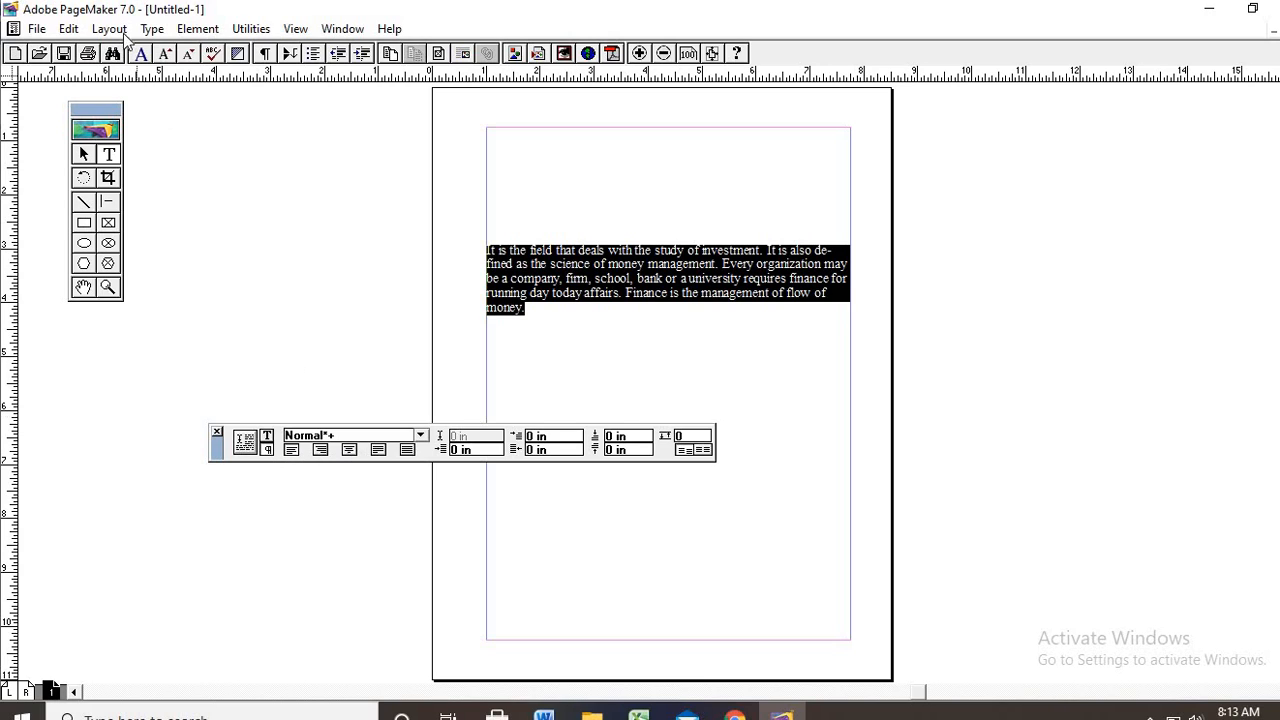
{"action": "left_click", "coordinate": [154, 30]}
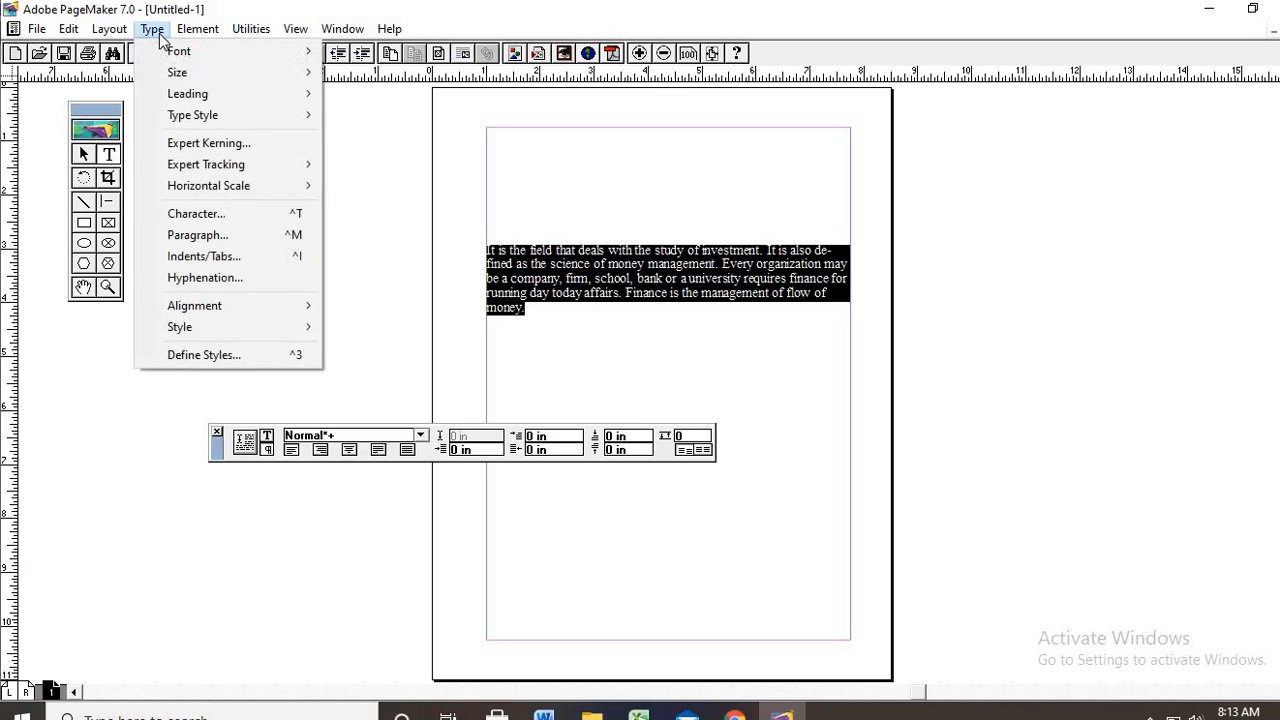
{"action": "mouse_move", "coordinate": [195, 312]}
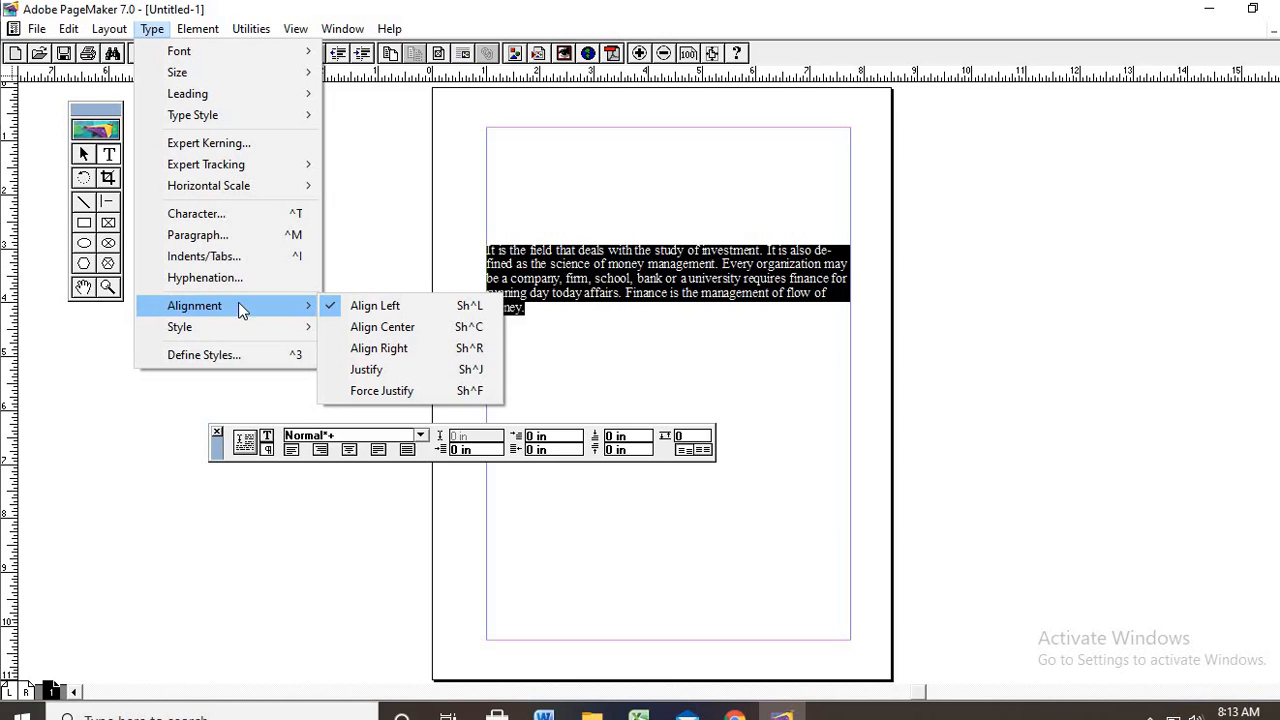
{"action": "left_click", "coordinate": [418, 327]}
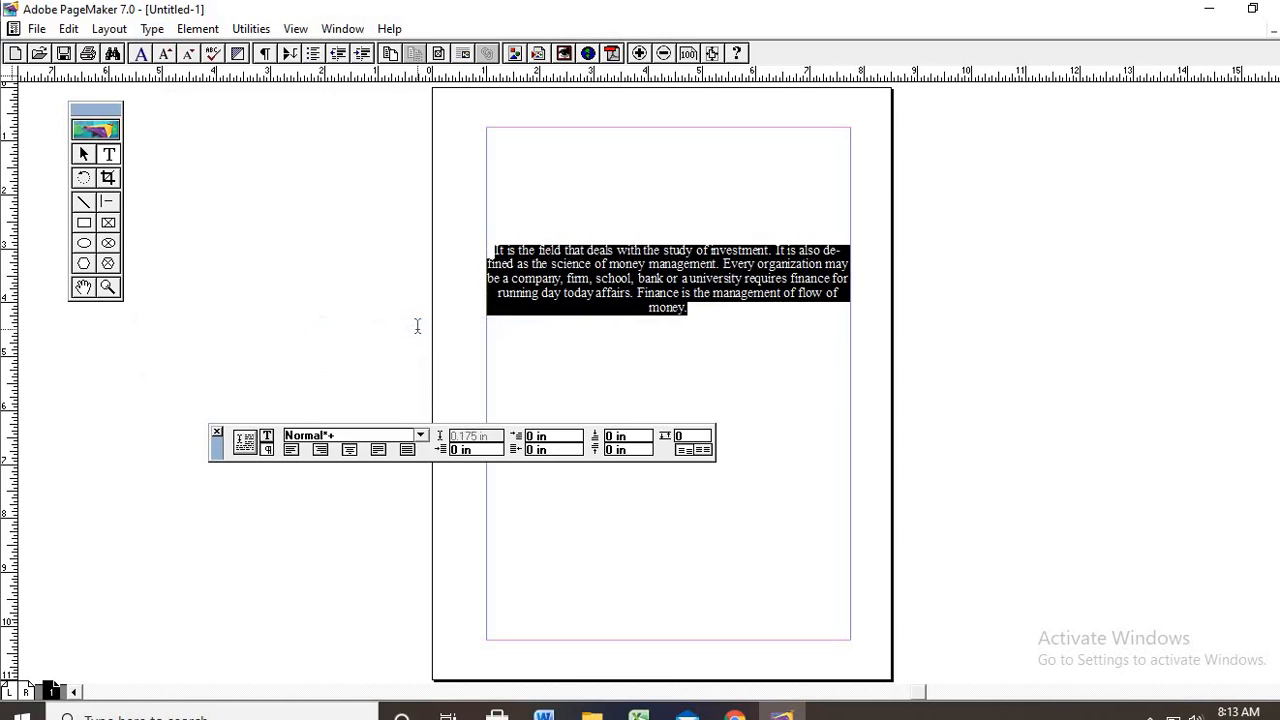
Align the investment paragraph to the right, and change its alignment to Justify
{"action": "left_click", "coordinate": [153, 29]}
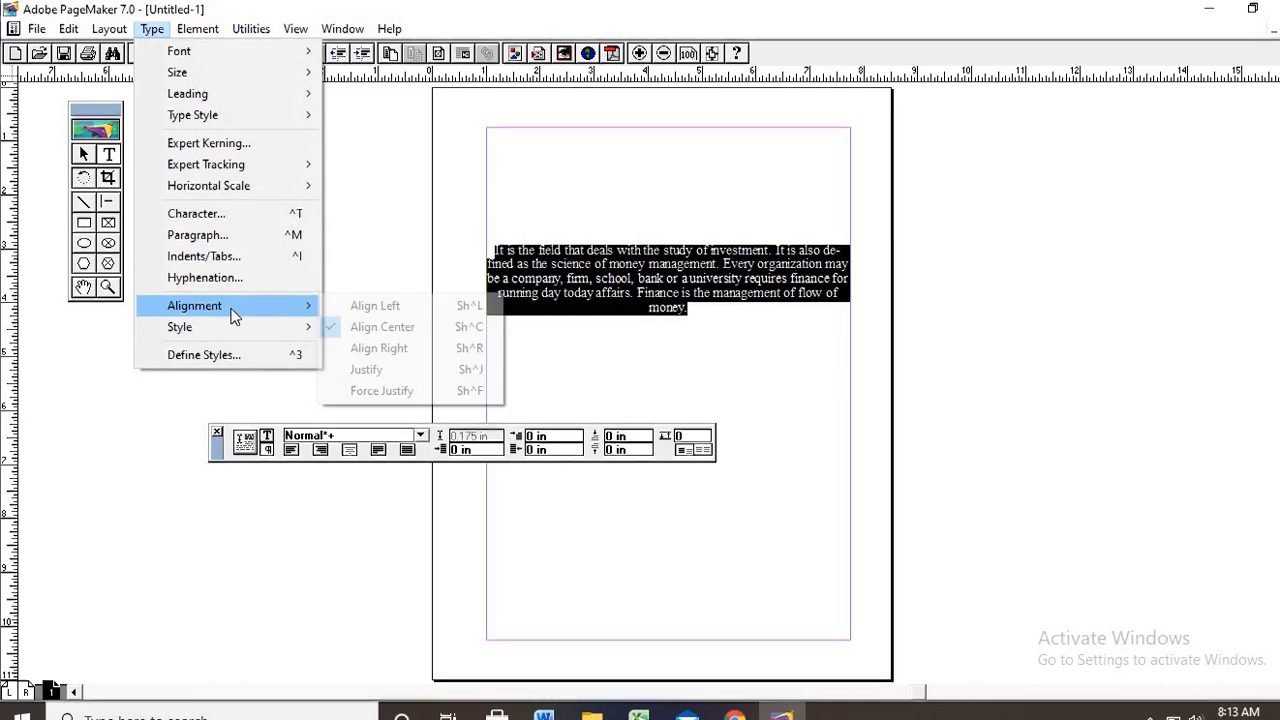
{"action": "left_click", "coordinate": [392, 348]}
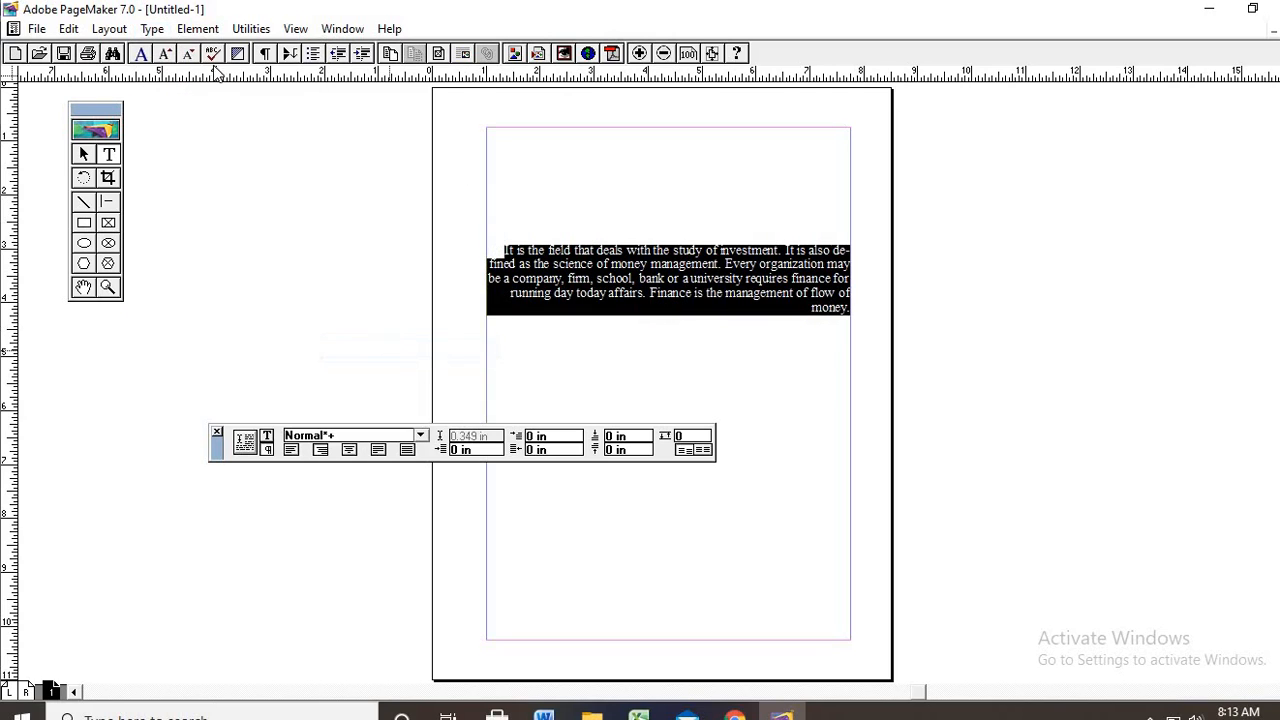
{"action": "left_click", "coordinate": [152, 30]}
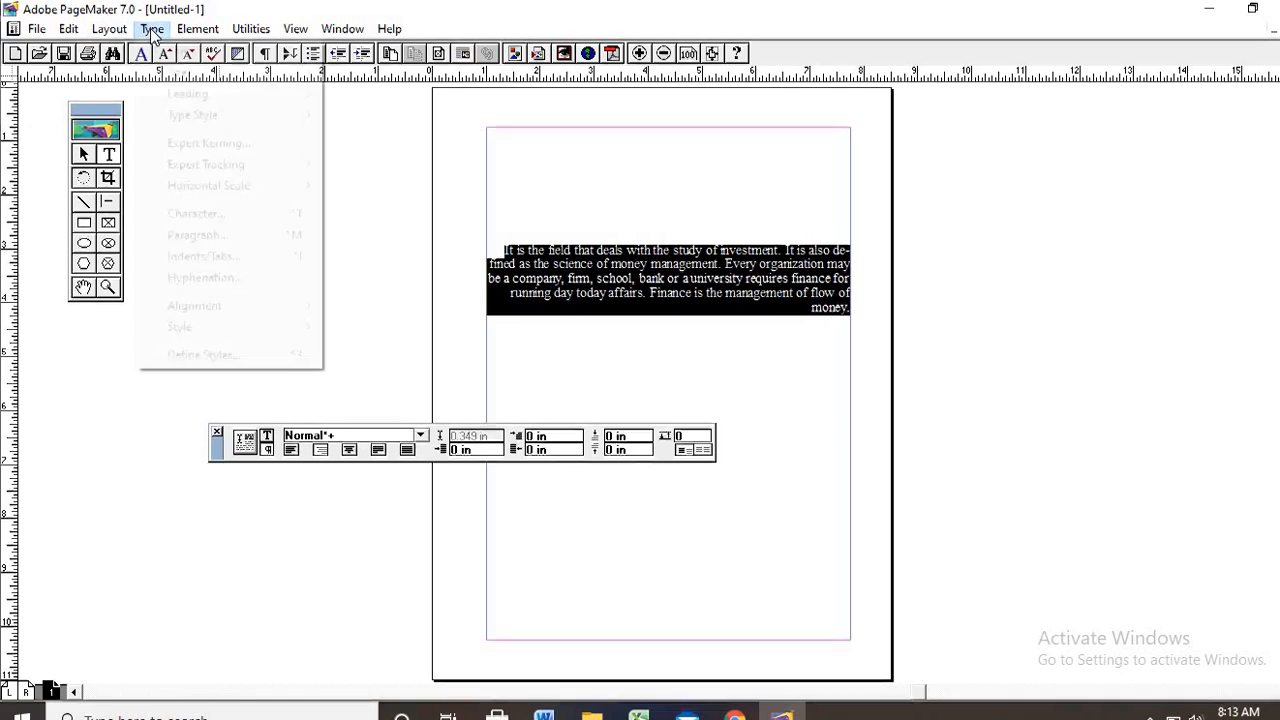
{"action": "mouse_move", "coordinate": [206, 306]}
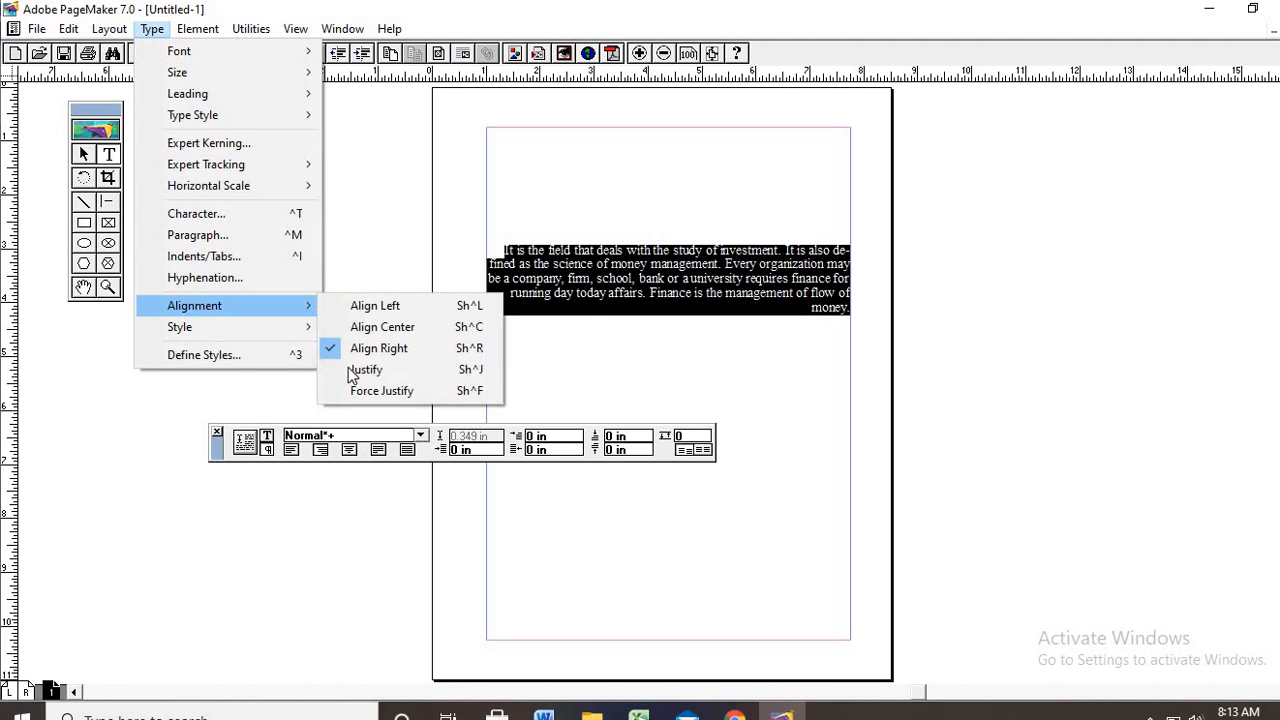
{"action": "left_click", "coordinate": [360, 370]}
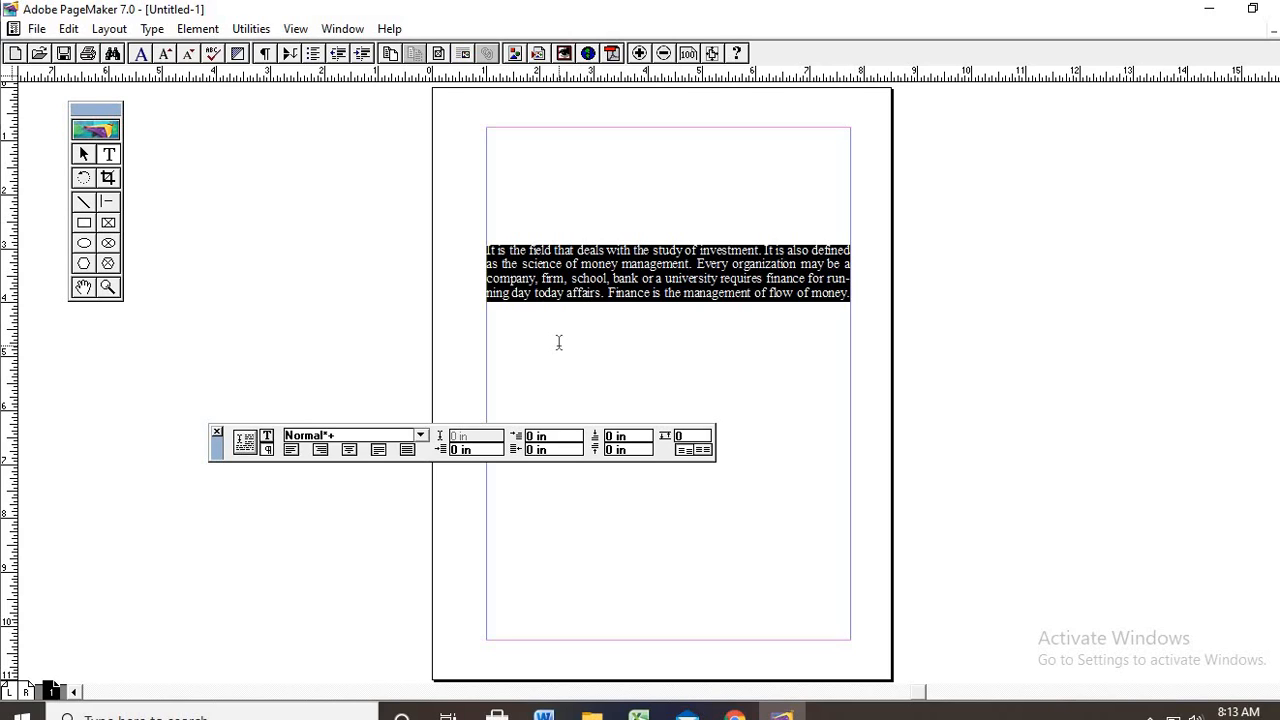
{"action": "left_click", "coordinate": [153, 29]}
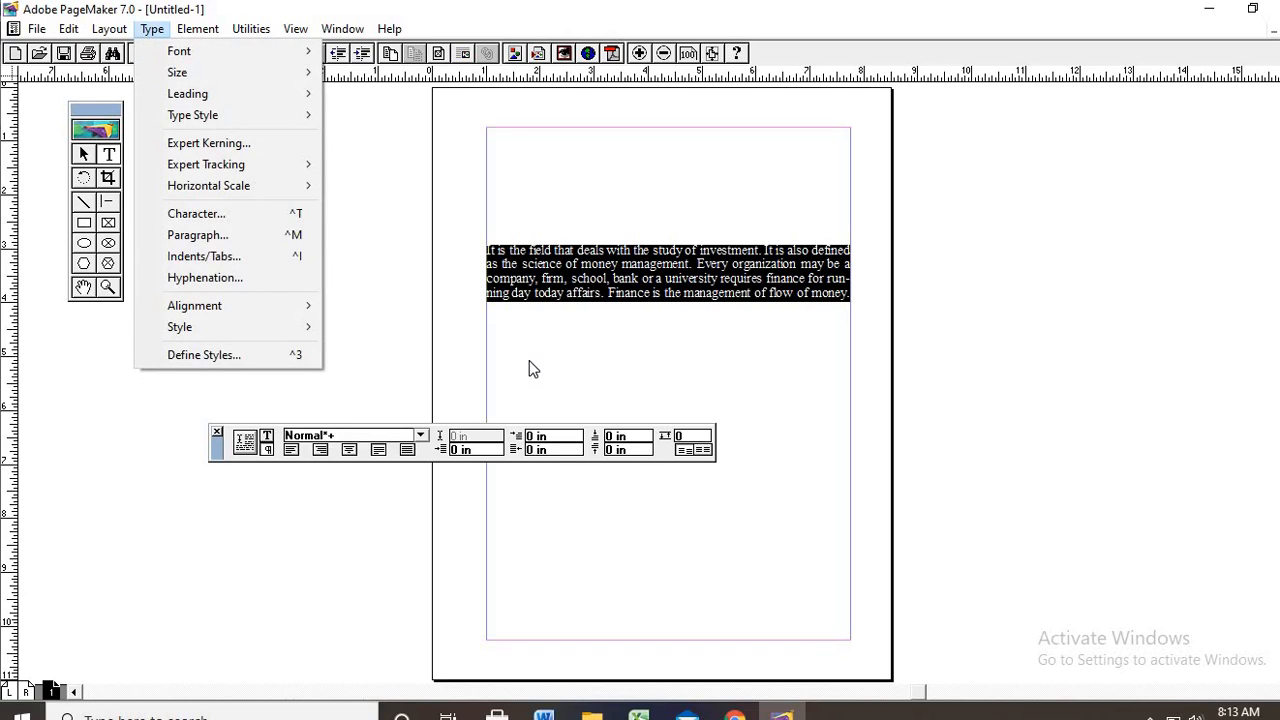
{"action": "left_click", "coordinate": [529, 369]}
{"action": "left_click", "coordinate": [160, 30]}
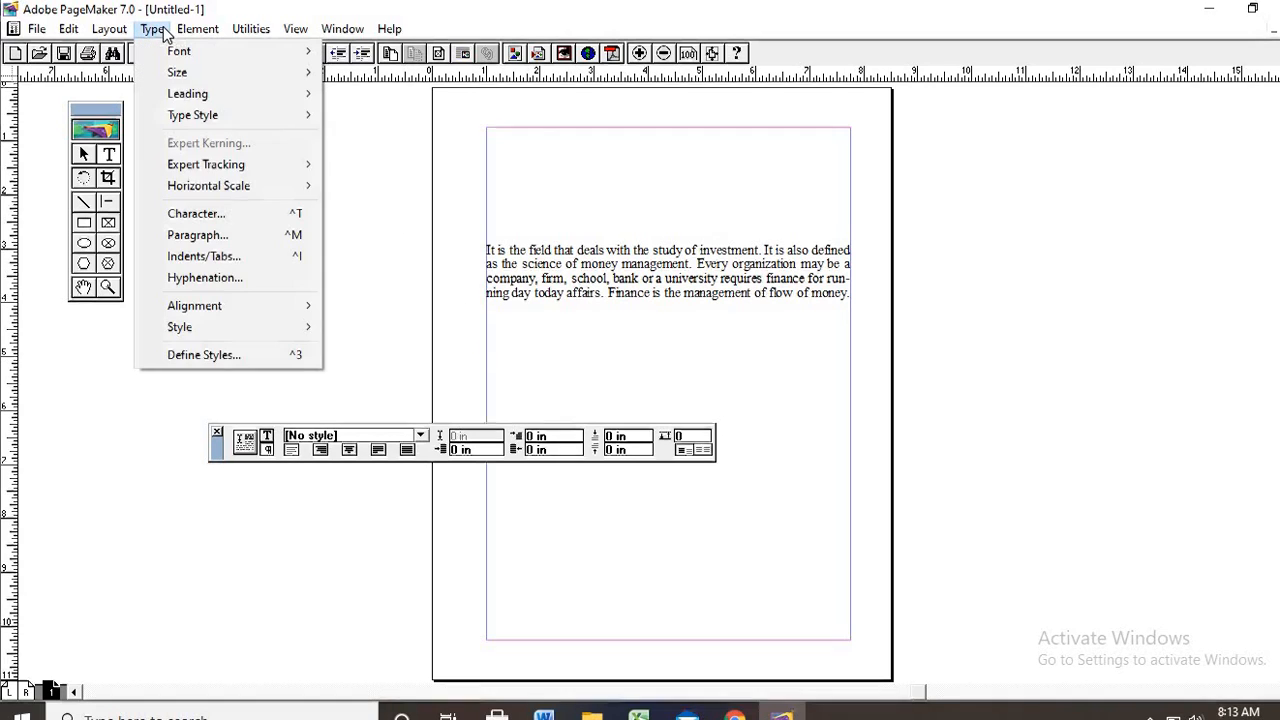
{"action": "mouse_move", "coordinate": [220, 306]}
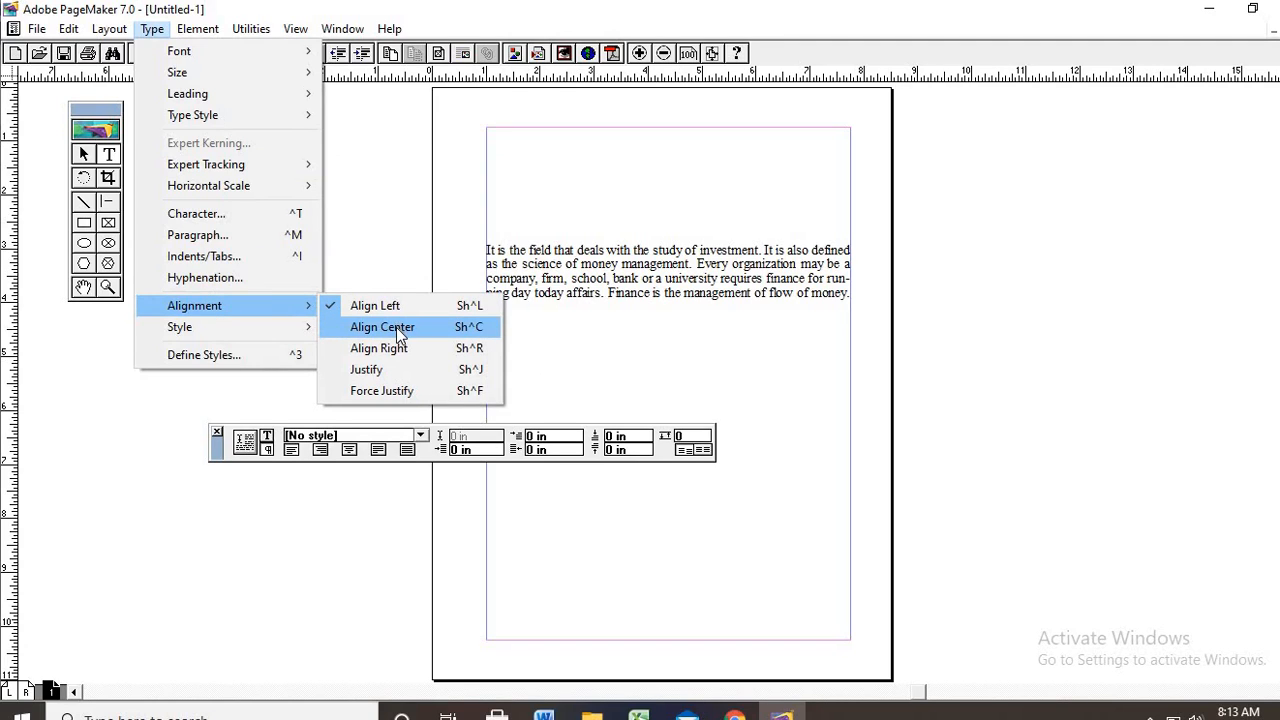
{"action": "left_click", "coordinate": [609, 332]}
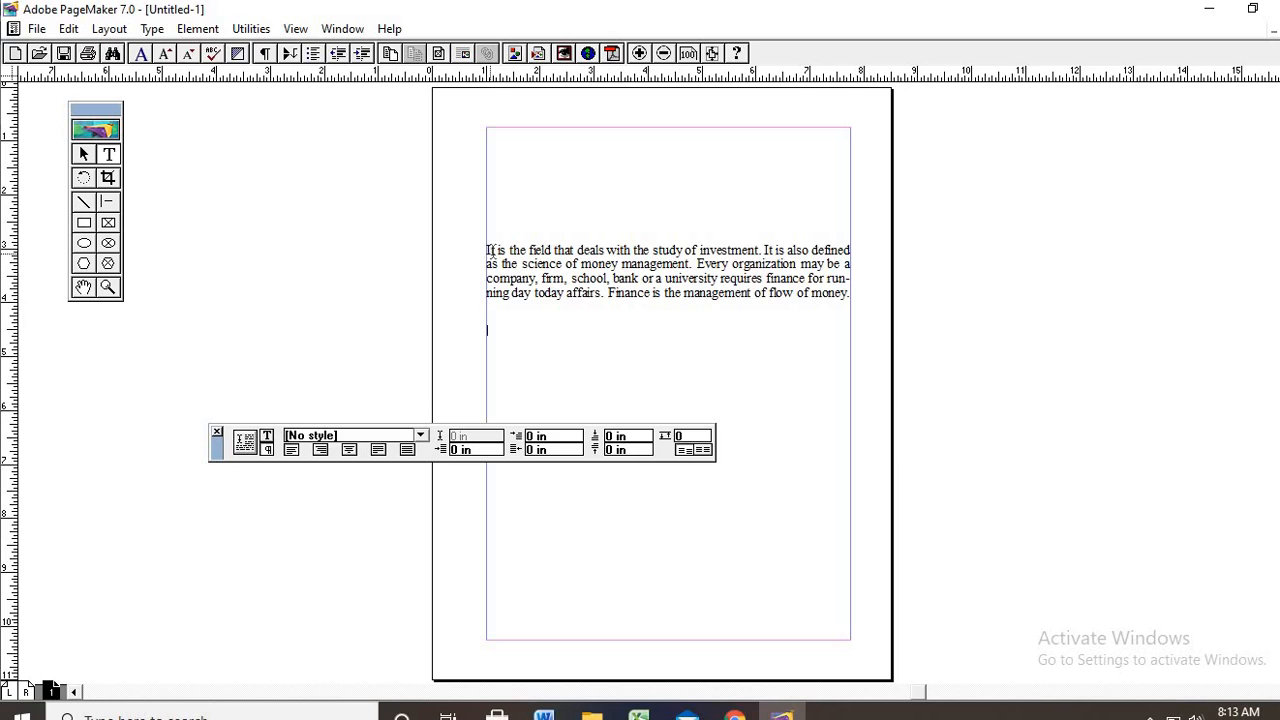
Select the whole paragraph and apply left, right, center and justified alignment in turn from the control palette
{"action": "left_click_drag", "start_coordinate": [490, 250], "coordinate": [815, 340]}
{"action": "left_click", "coordinate": [817, 340]}
{"action": "triple_click", "coordinate": [486, 248]}
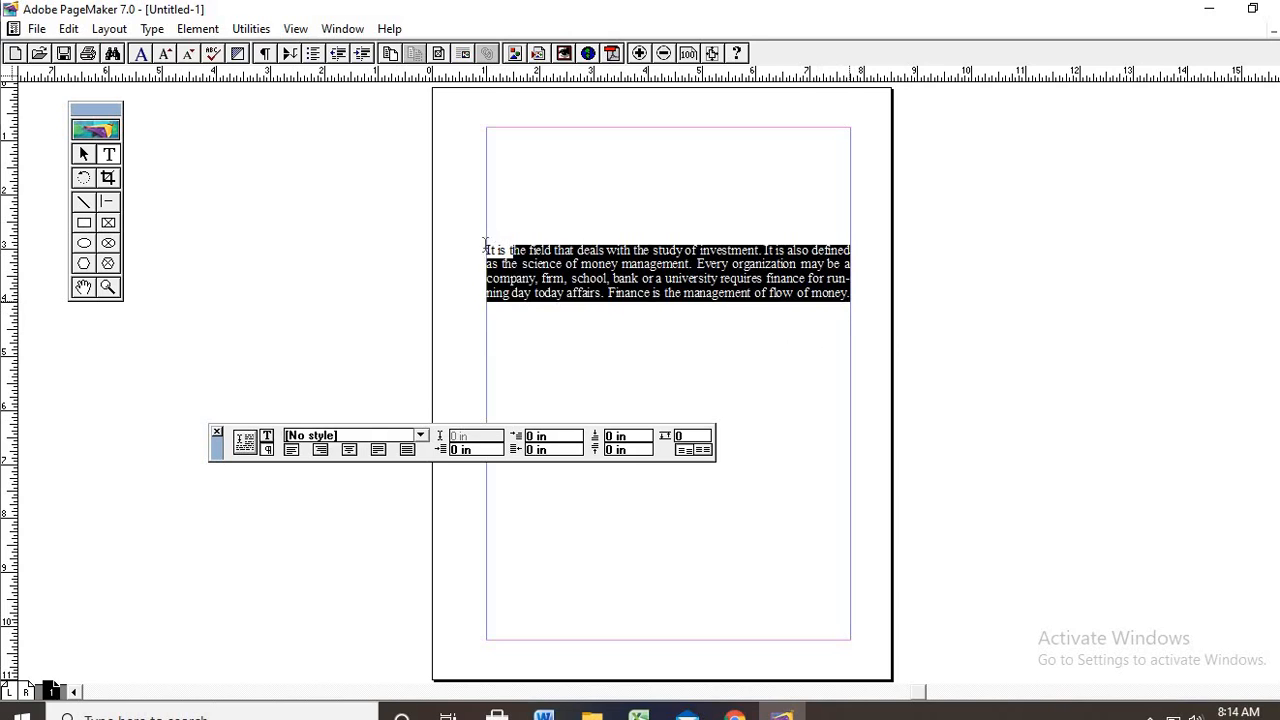
{"action": "left_click", "coordinate": [291, 451]}
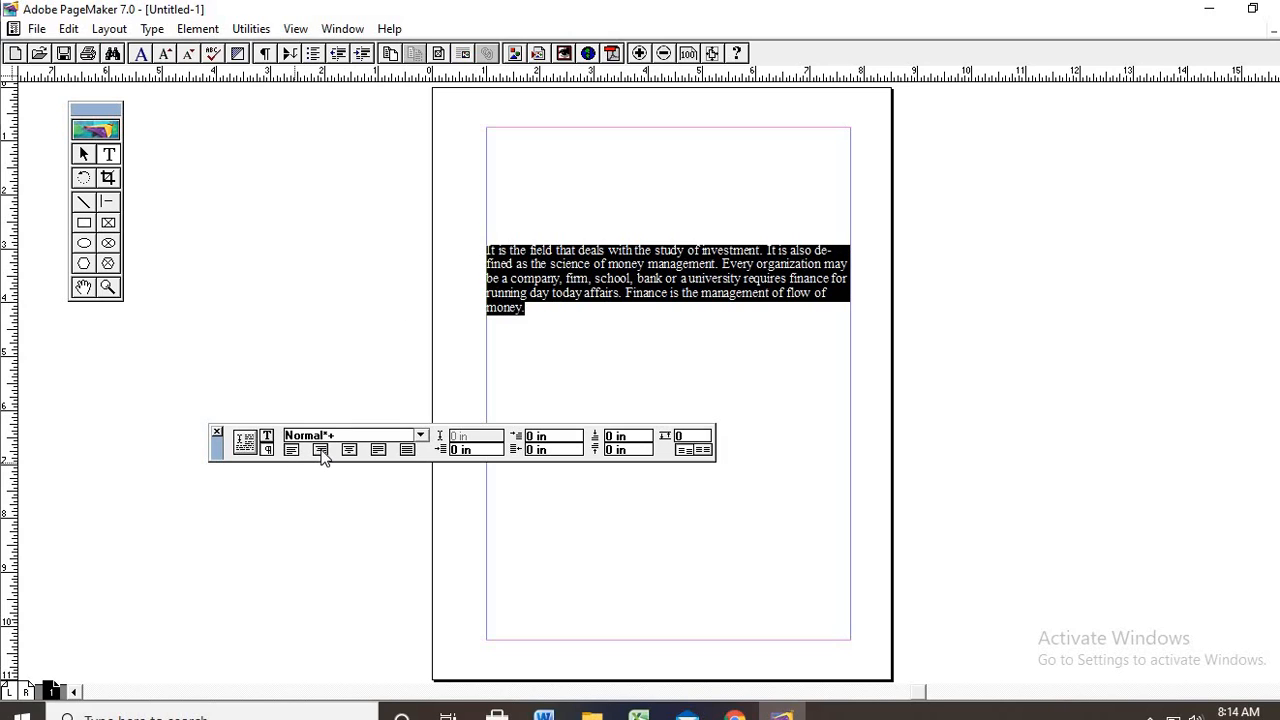
{"action": "left_click", "coordinate": [320, 451]}
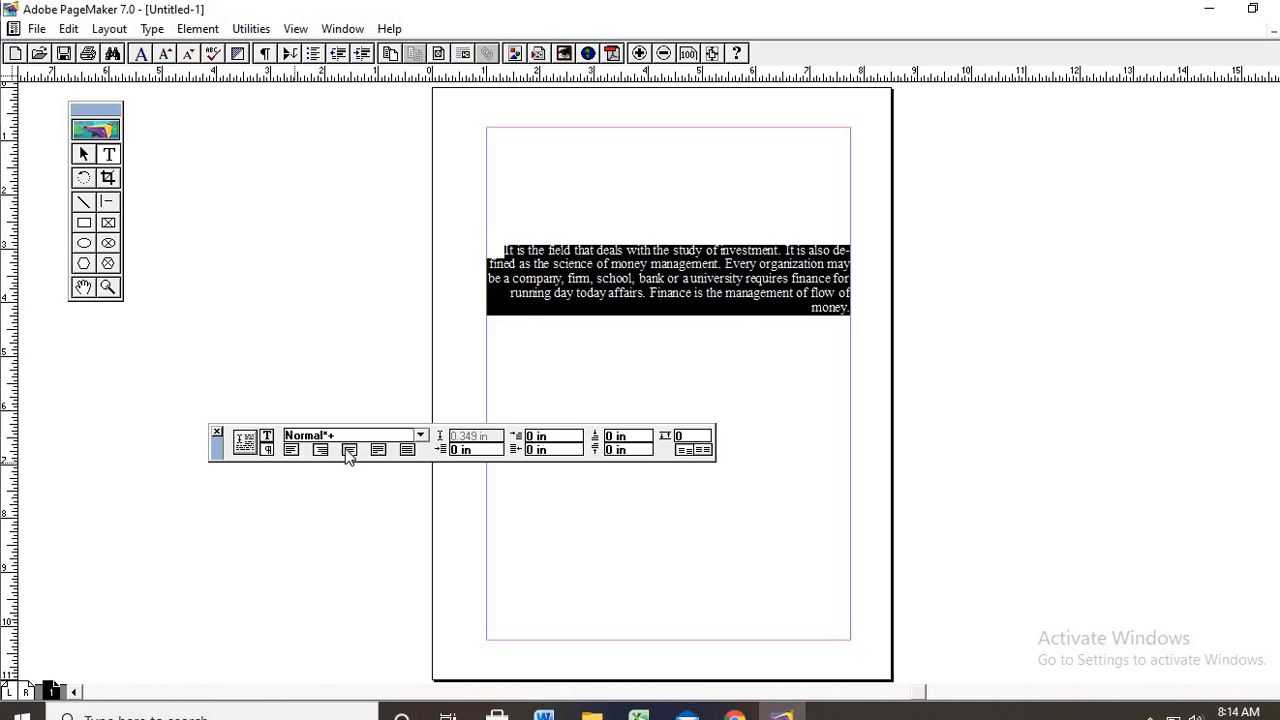
{"action": "left_click", "coordinate": [349, 451]}
{"action": "left_click", "coordinate": [378, 451]}
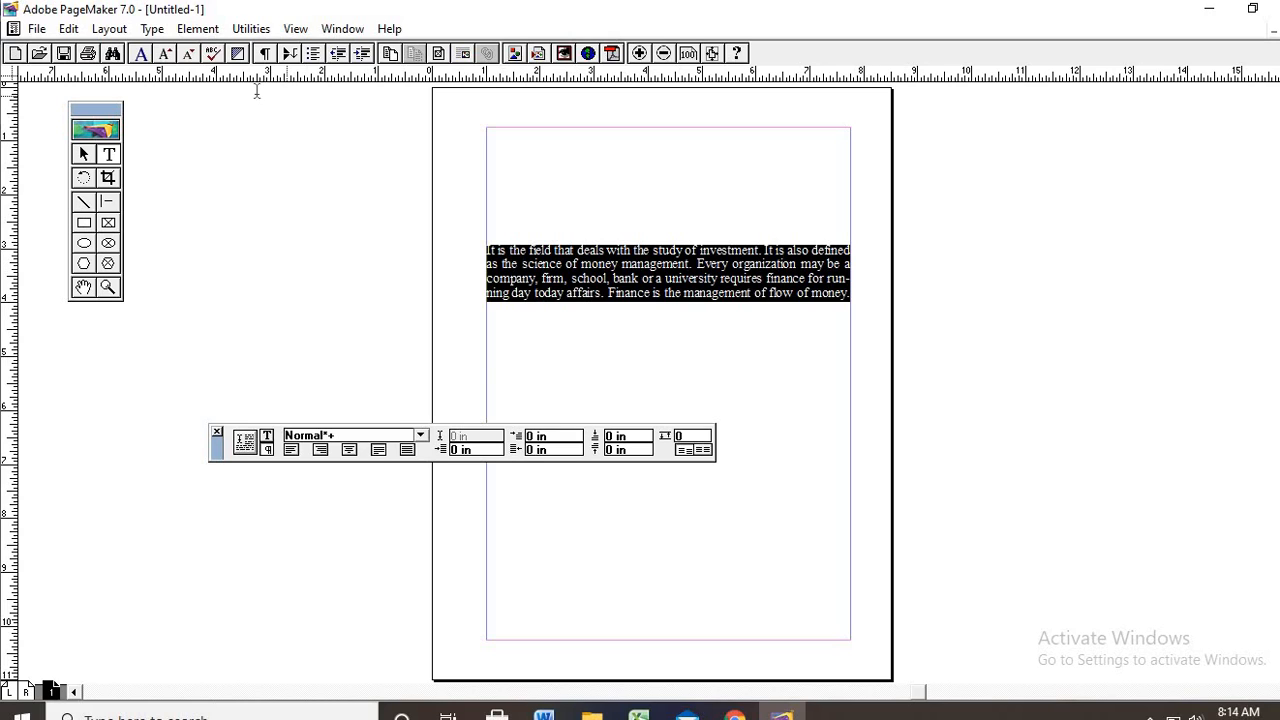
Add the heading "Finance" above the paragraph and select it
{"action": "left_click", "coordinate": [559, 206]}
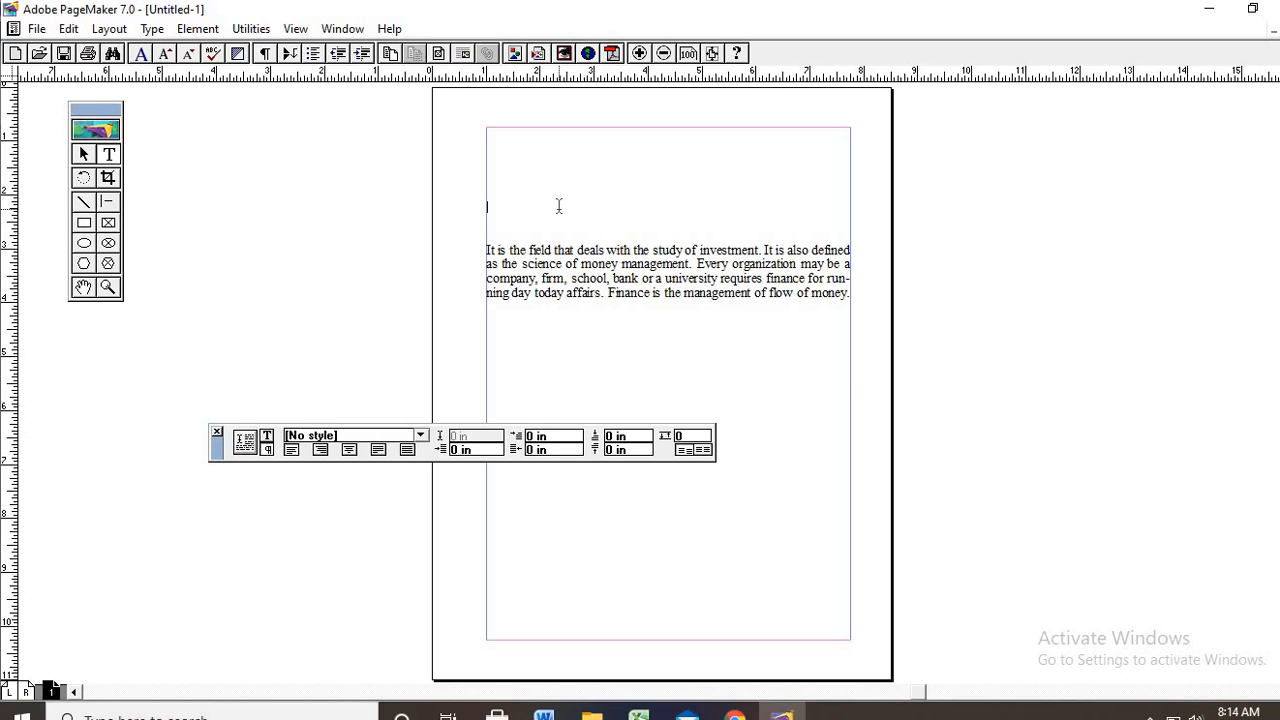
{"action": "type", "text": "Finance"}
{"action": "left_click_drag", "start_coordinate": [516, 204], "coordinate": [460, 208]}
{"action": "left_click", "coordinate": [421, 436]}
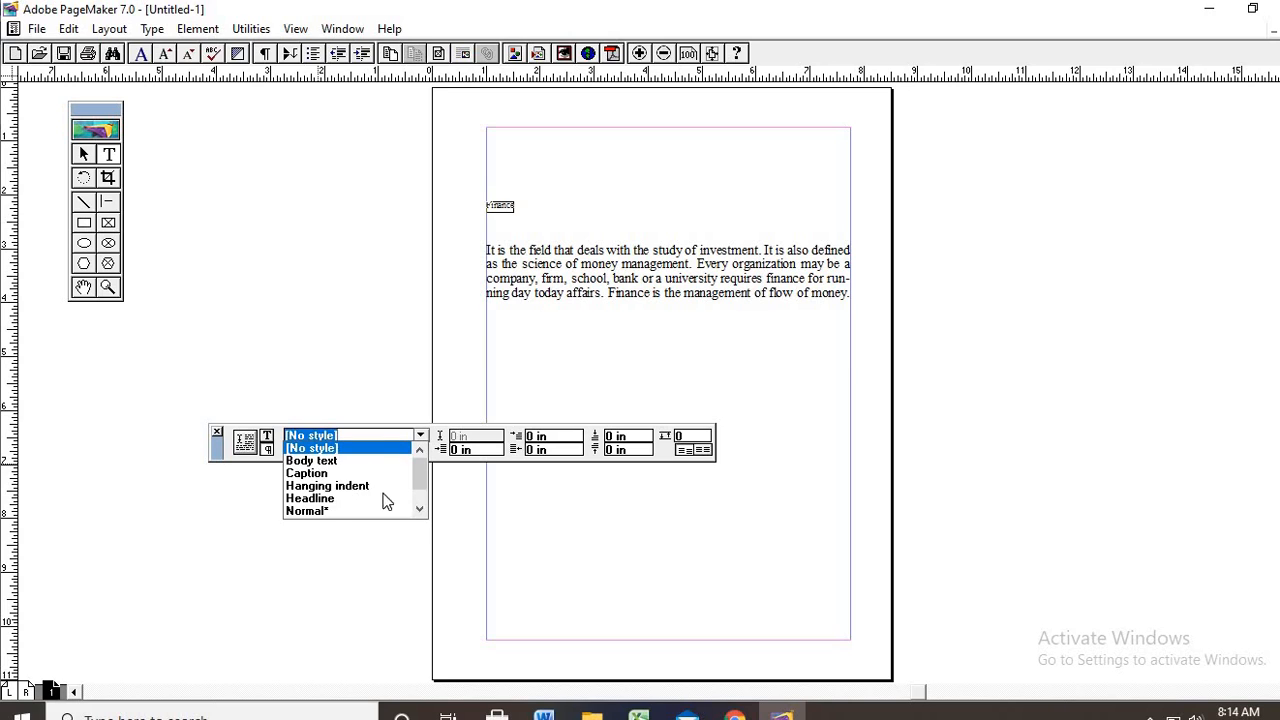
{"action": "left_click", "coordinate": [421, 511]}
{"action": "left_click", "coordinate": [421, 511]}
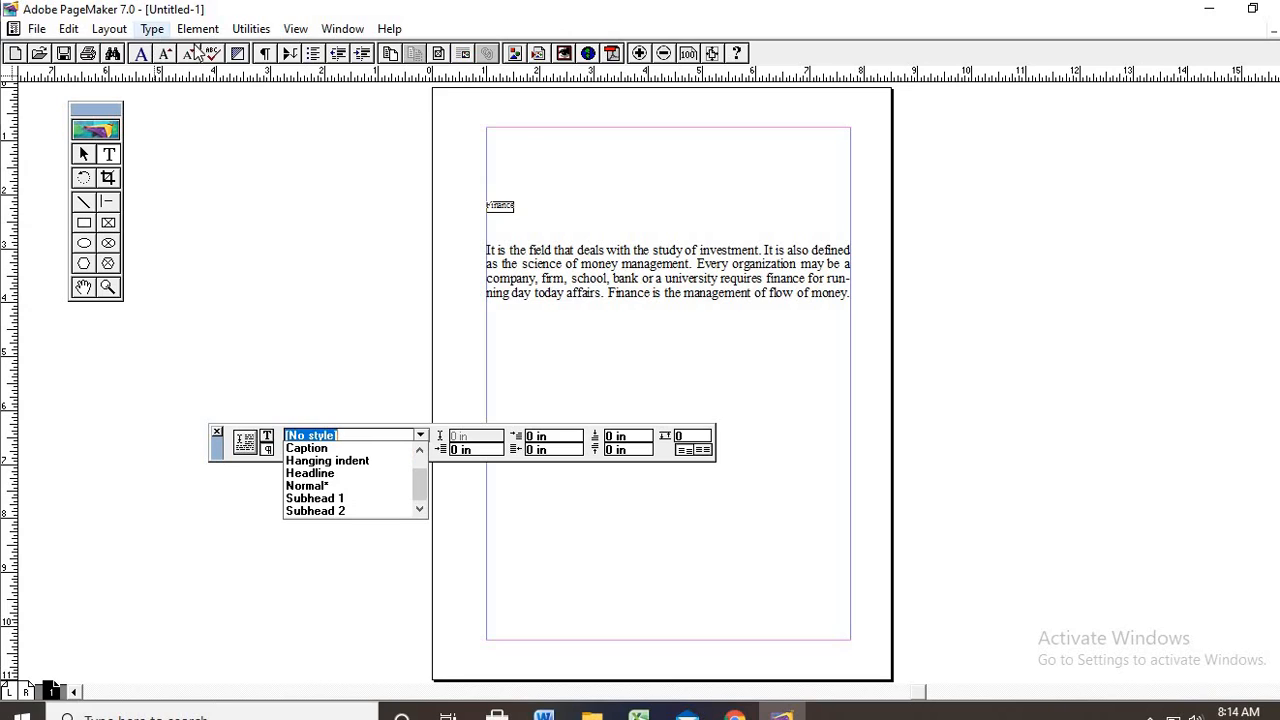
Format the "Finance" heading in Arial at size 24
{"action": "triple_click", "coordinate": [542, 205]}
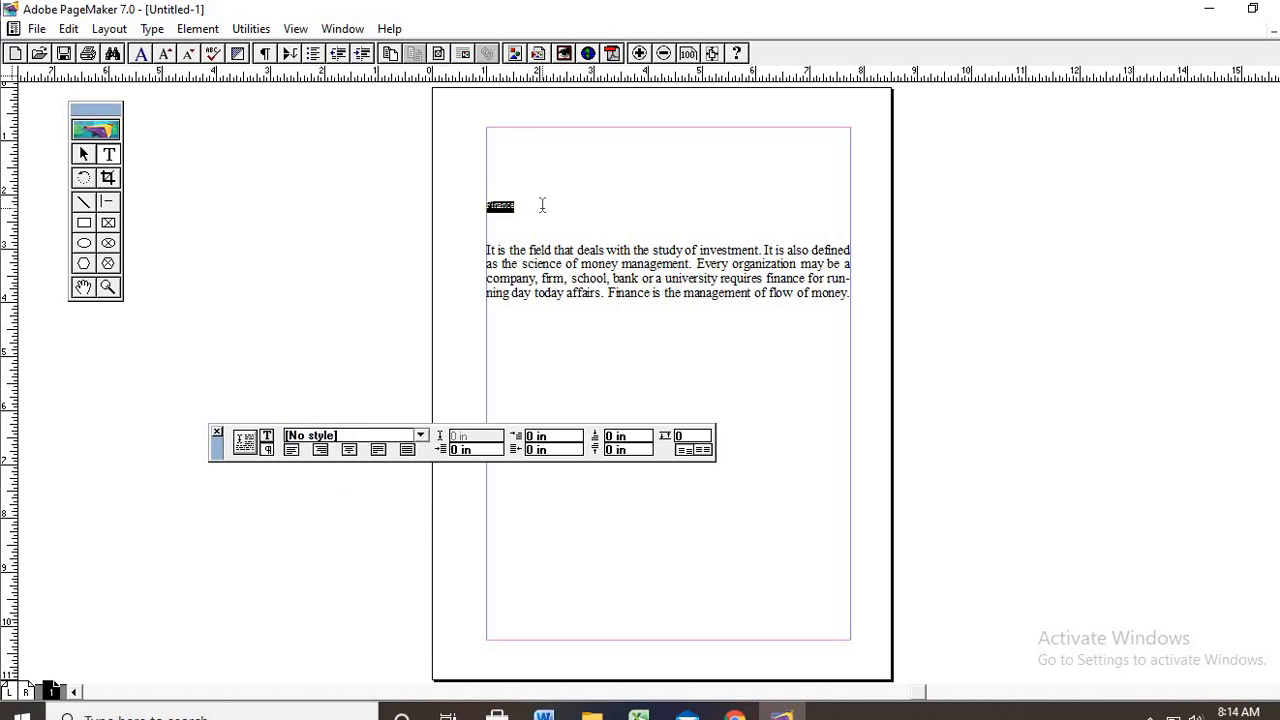
{"action": "left_click", "coordinate": [152, 29]}
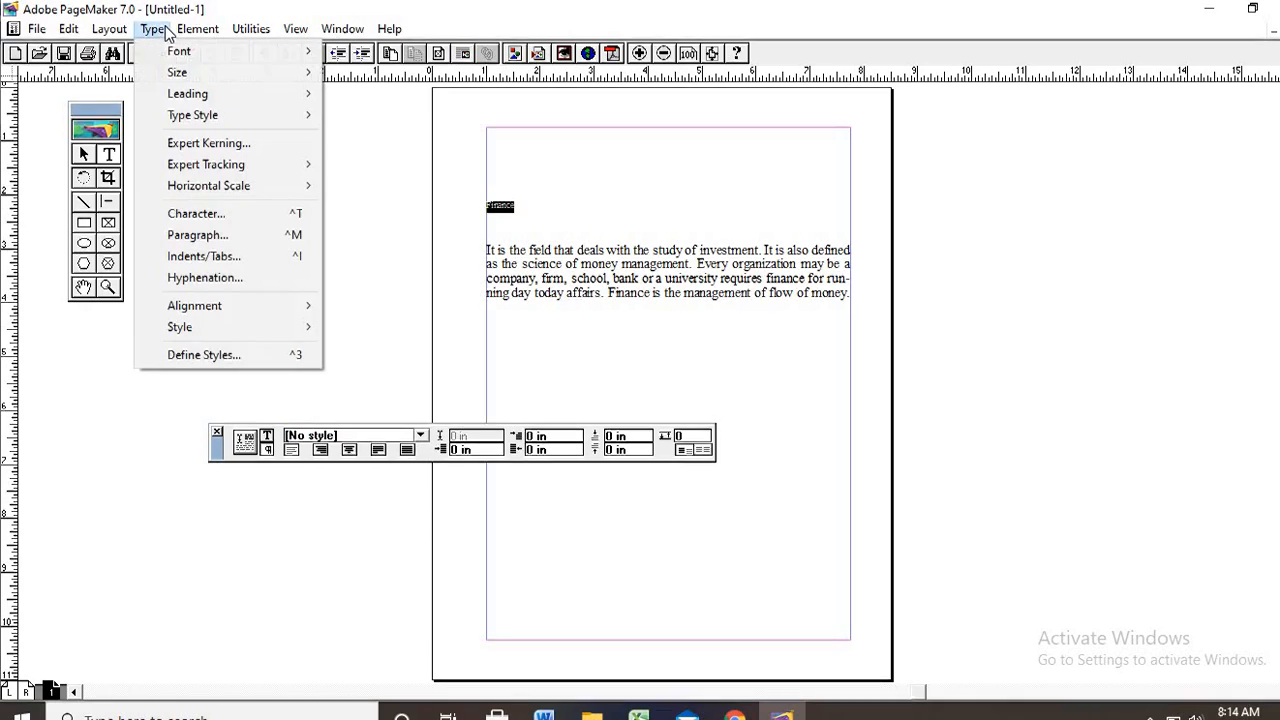
{"action": "mouse_move", "coordinate": [182, 58]}
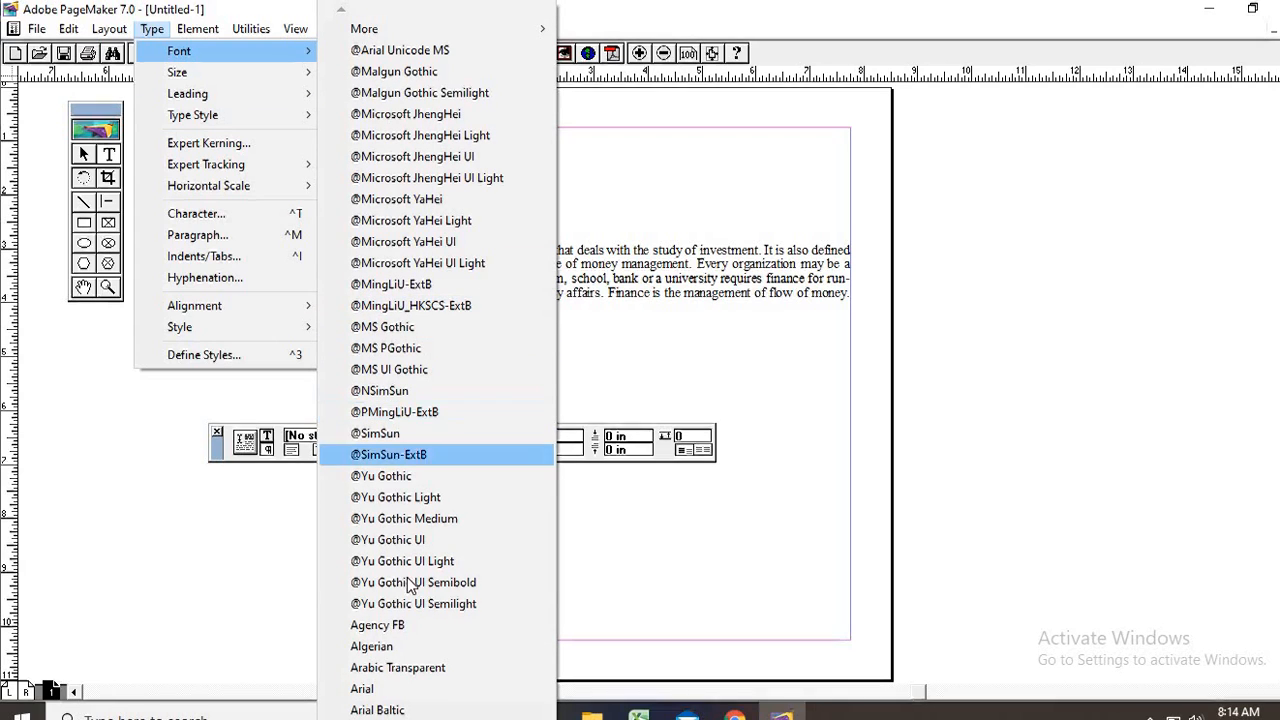
{"action": "left_click", "coordinate": [370, 689]}
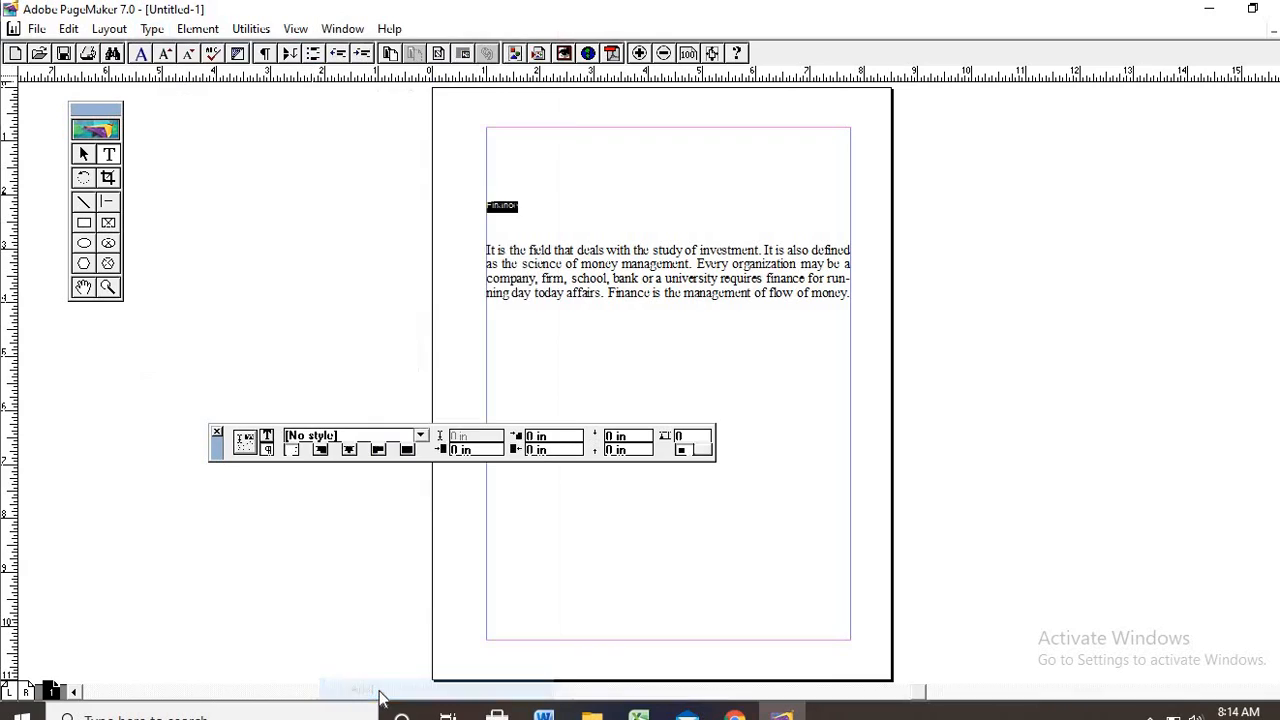
{"action": "left_click", "coordinate": [150, 30]}
{"action": "mouse_move", "coordinate": [170, 72]}
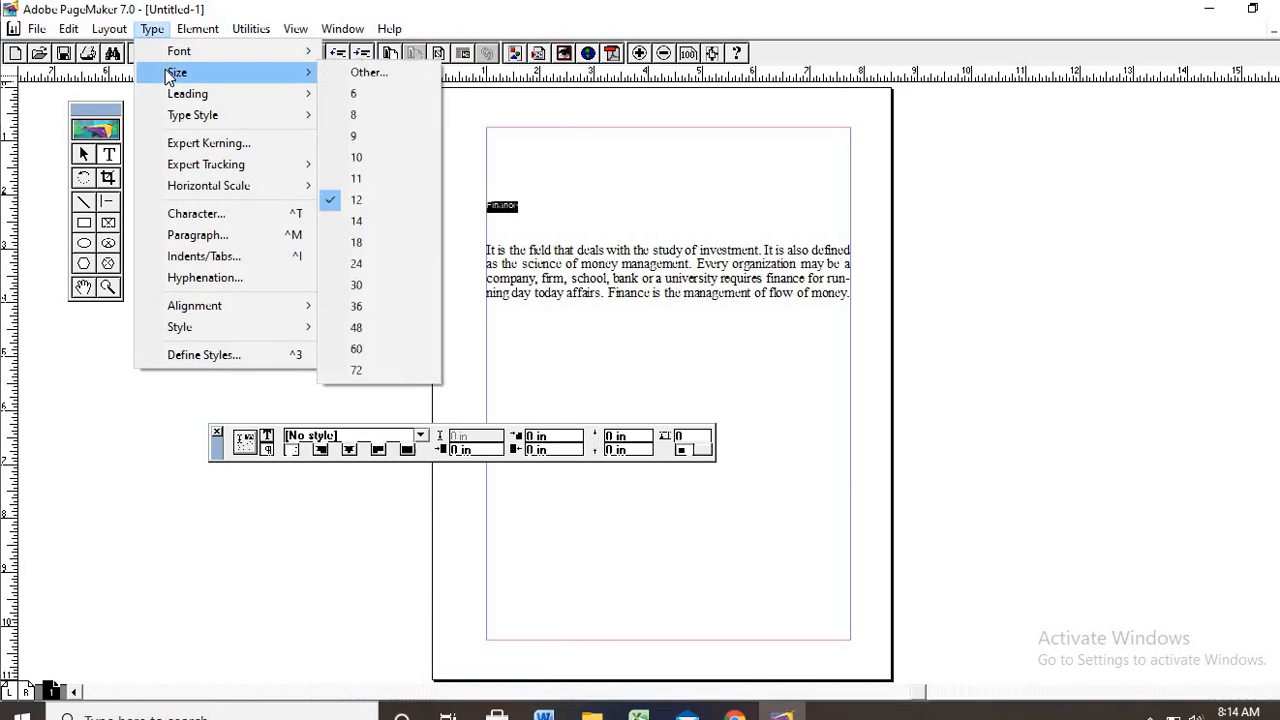
{"action": "left_click", "coordinate": [388, 262]}
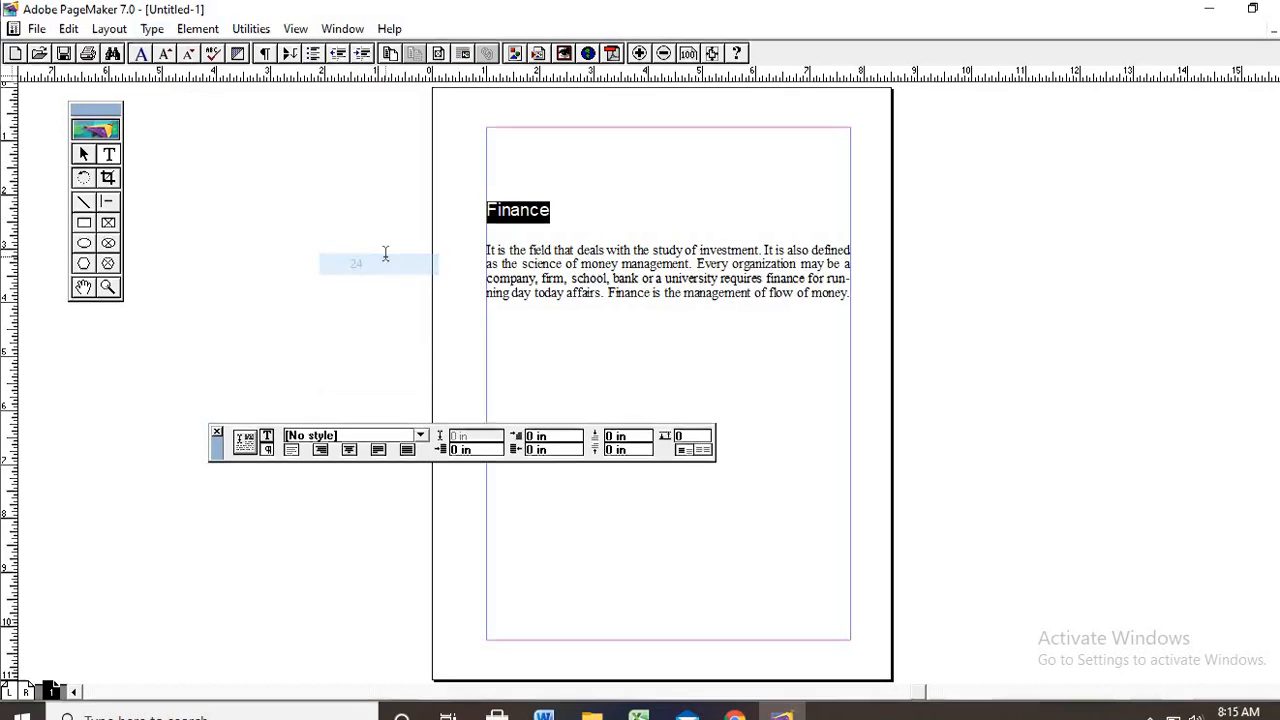
{"action": "left_click", "coordinate": [152, 30]}
{"action": "key", "text": "Right"}
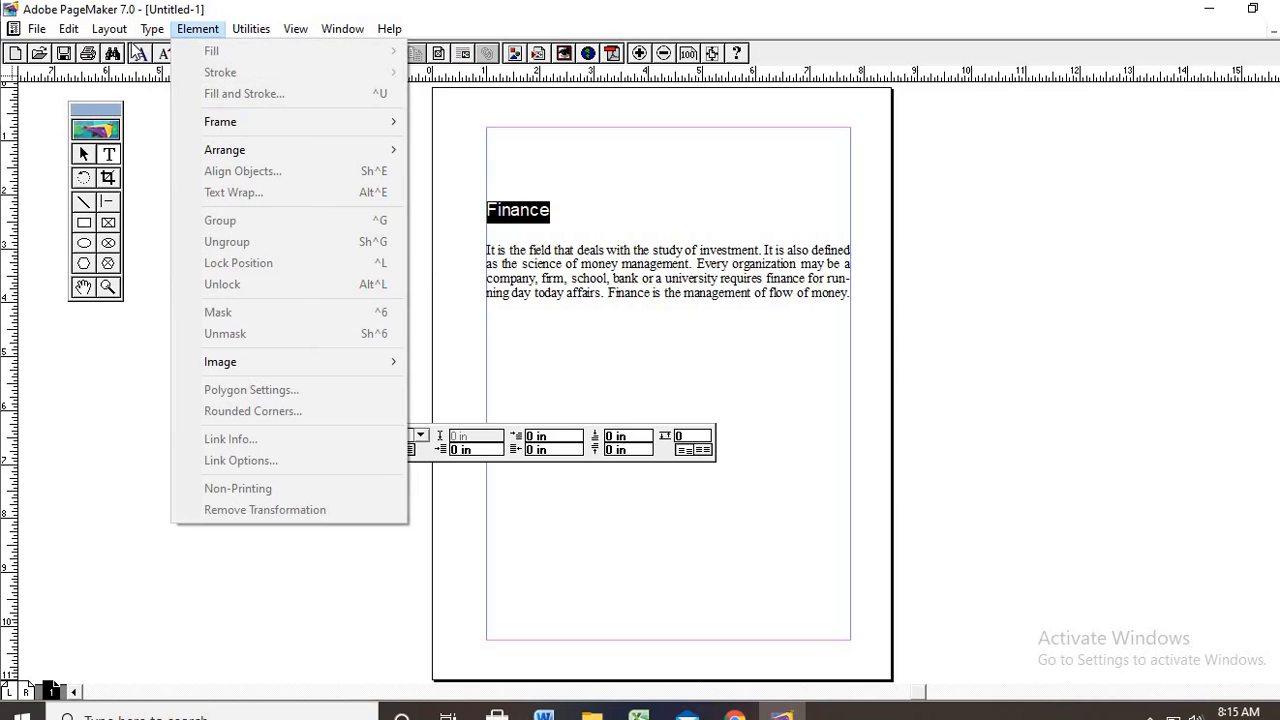
{"action": "key", "text": "Left"}
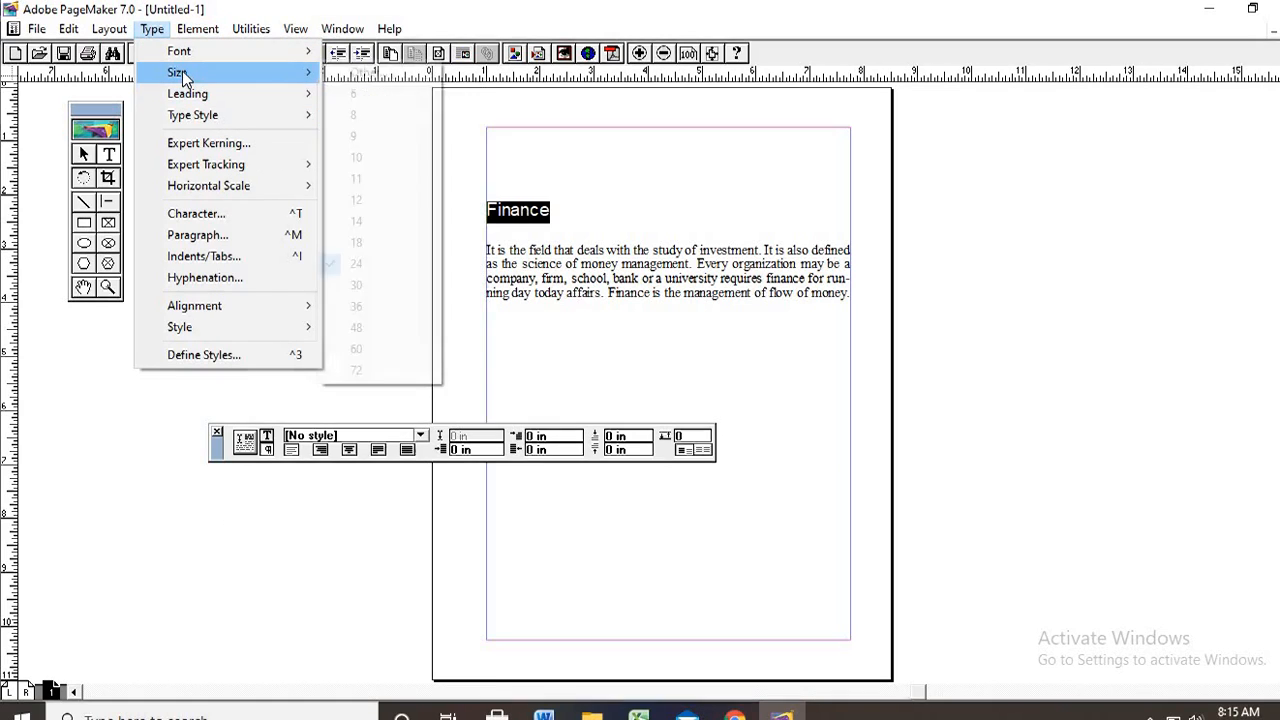
{"action": "mouse_move", "coordinate": [184, 100]}
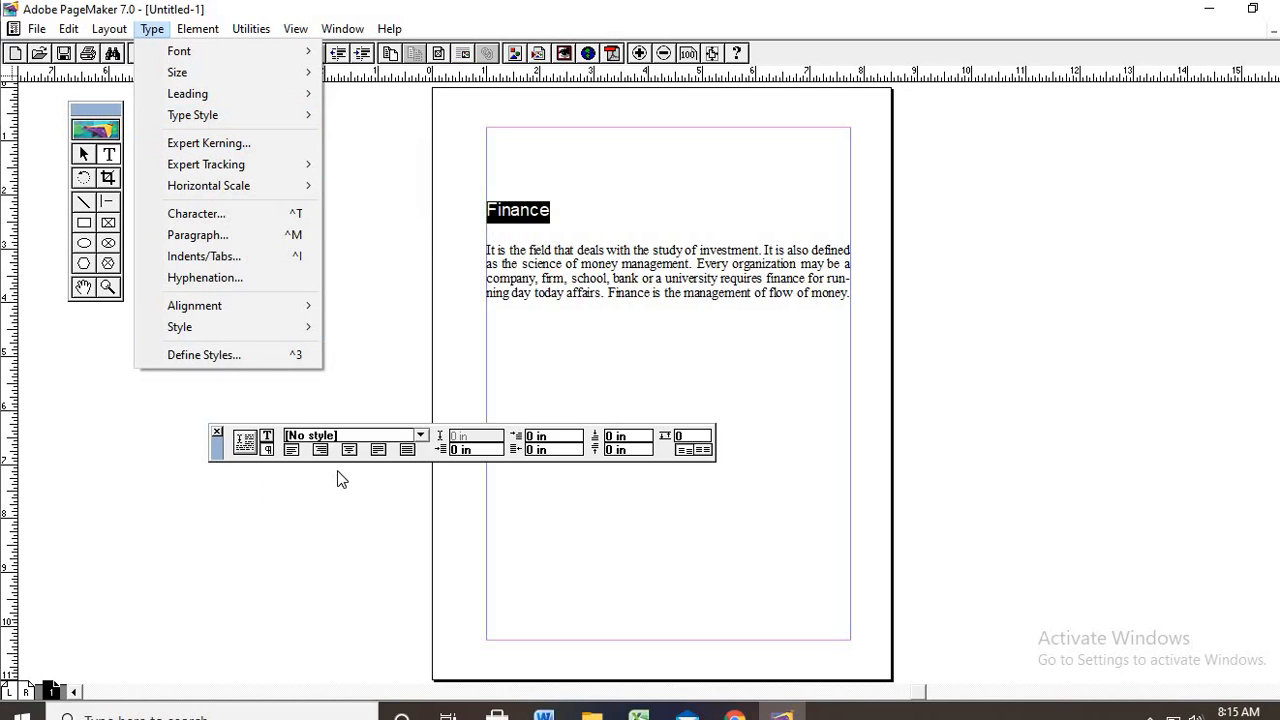
Show the character settings in the control palette and make the "Finance" heading bold
{"action": "left_click", "coordinate": [266, 441]}
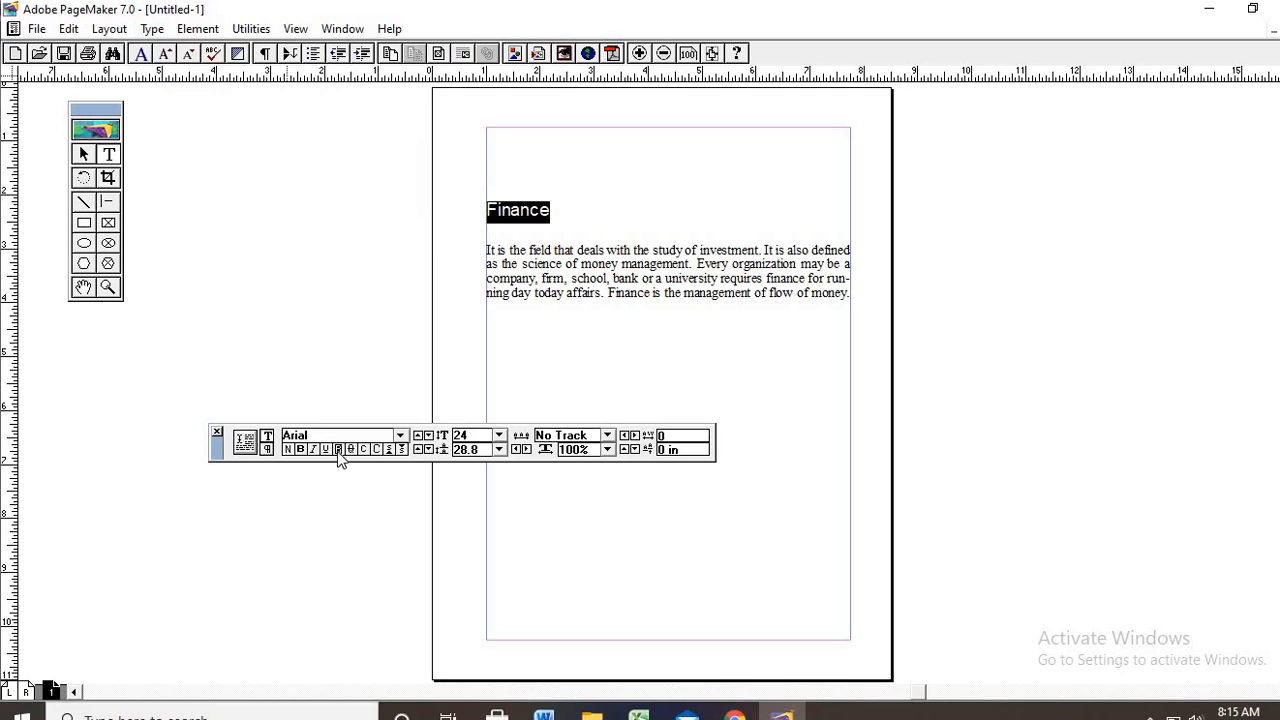
{"action": "left_click", "coordinate": [300, 449]}
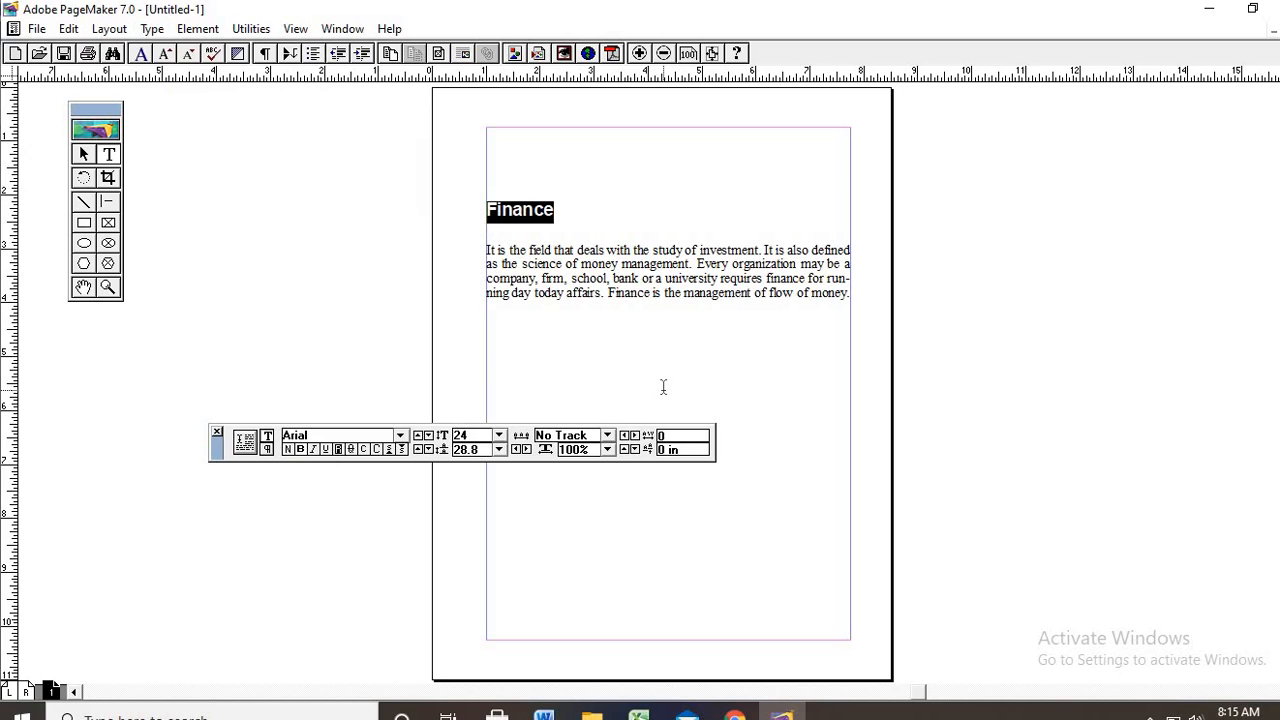
Start saving the publication, and cancel without saving
{"action": "key", "text": "ctrl+s"}
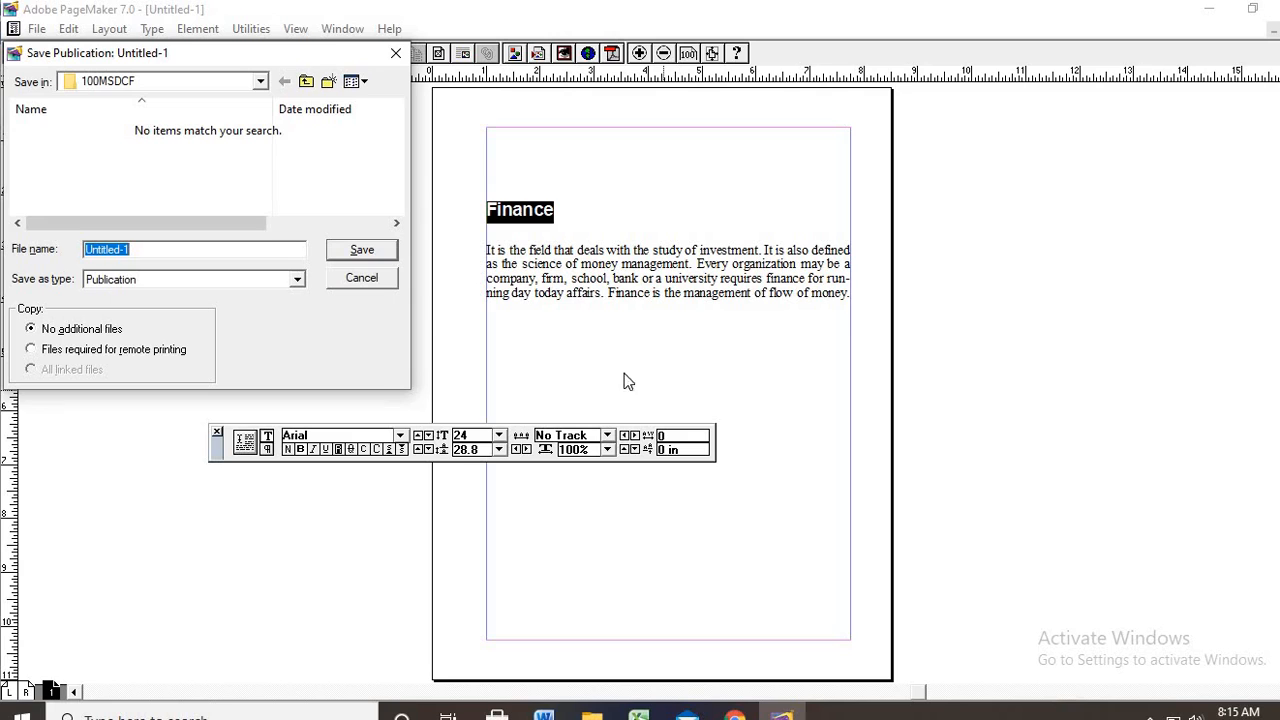
{"action": "left_click", "coordinate": [364, 280]}
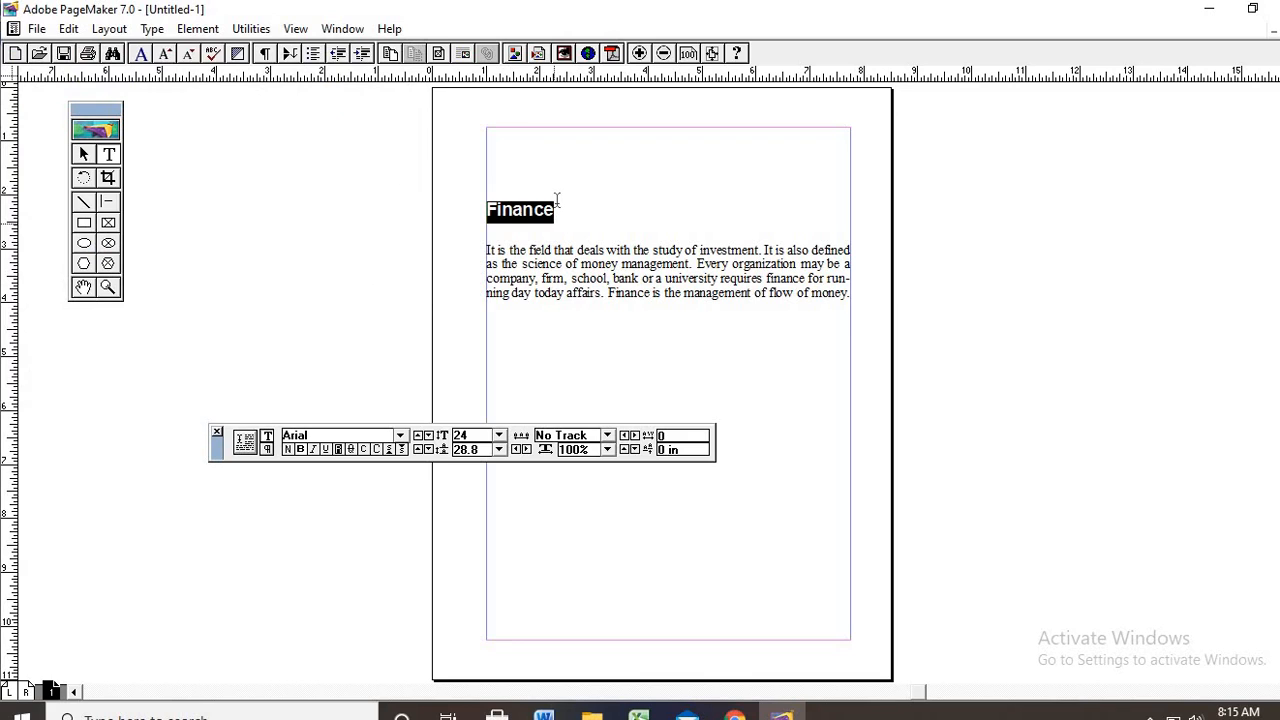
Show the color palette and color the selected "Finance" heading Blue
{"action": "left_click", "coordinate": [341, 30]}
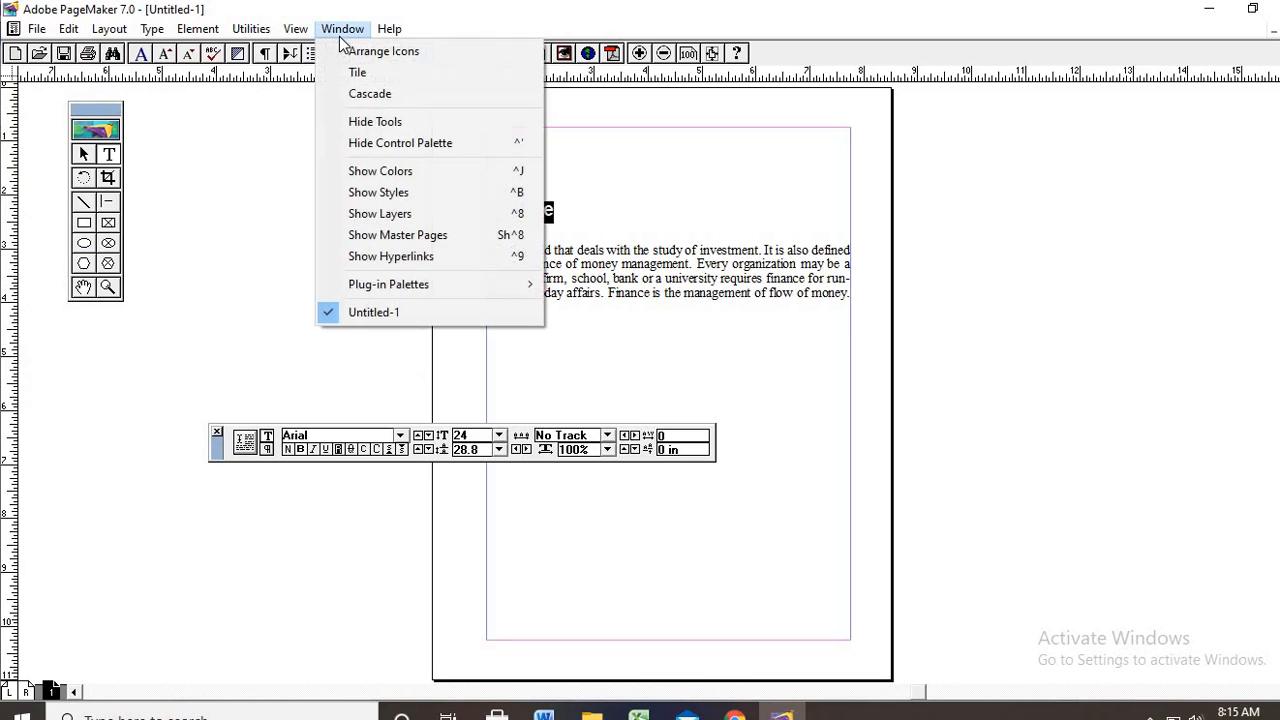
{"action": "left_click", "coordinate": [398, 176]}
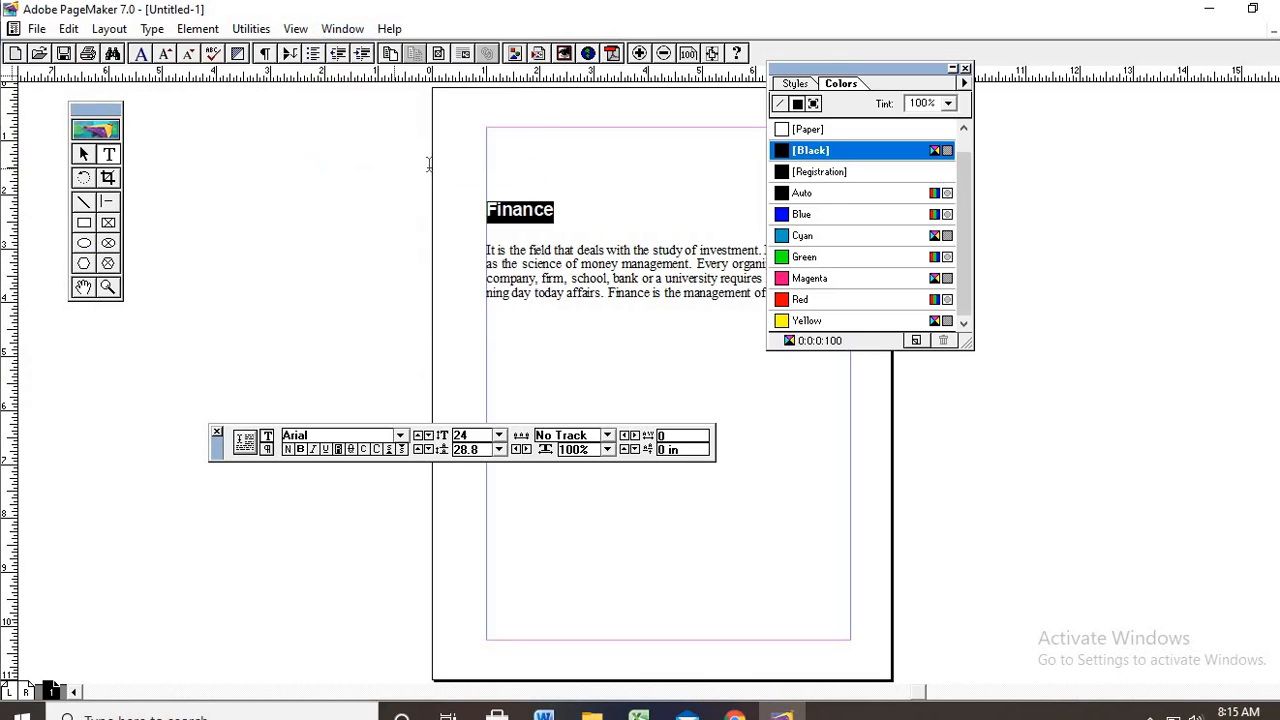
{"action": "left_click", "coordinate": [803, 216]}
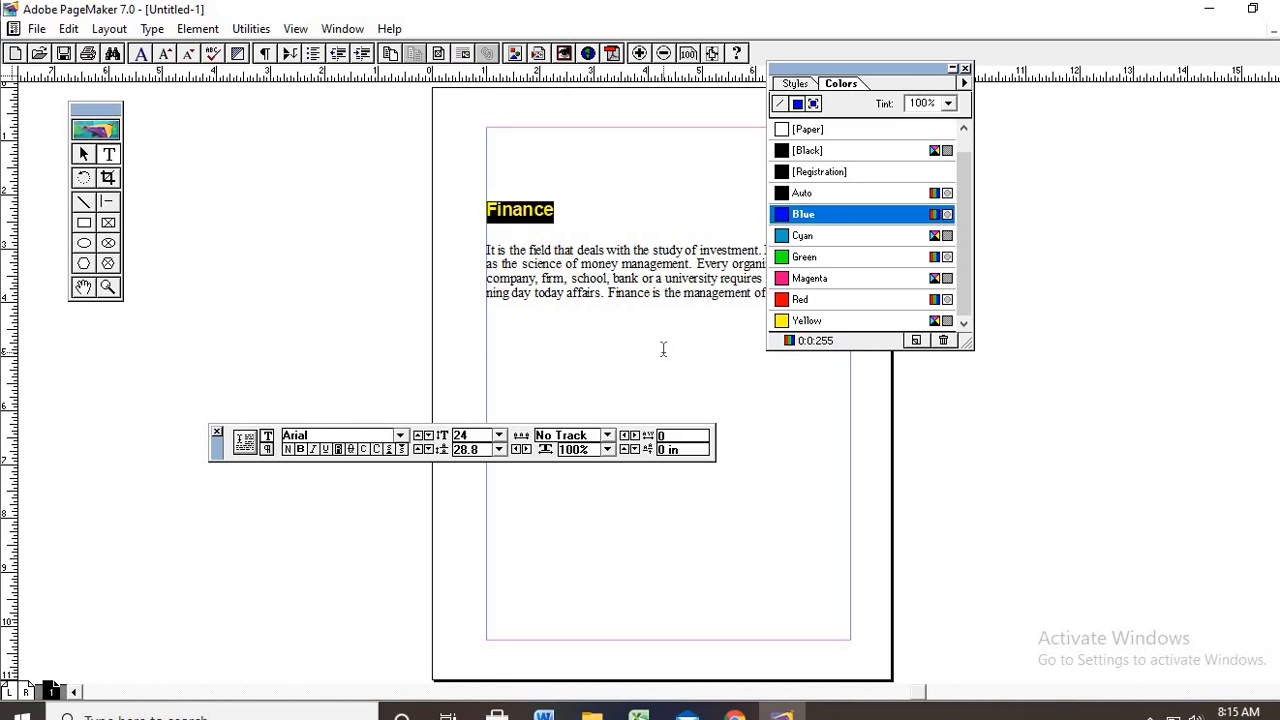
{"action": "left_click", "coordinate": [663, 349]}
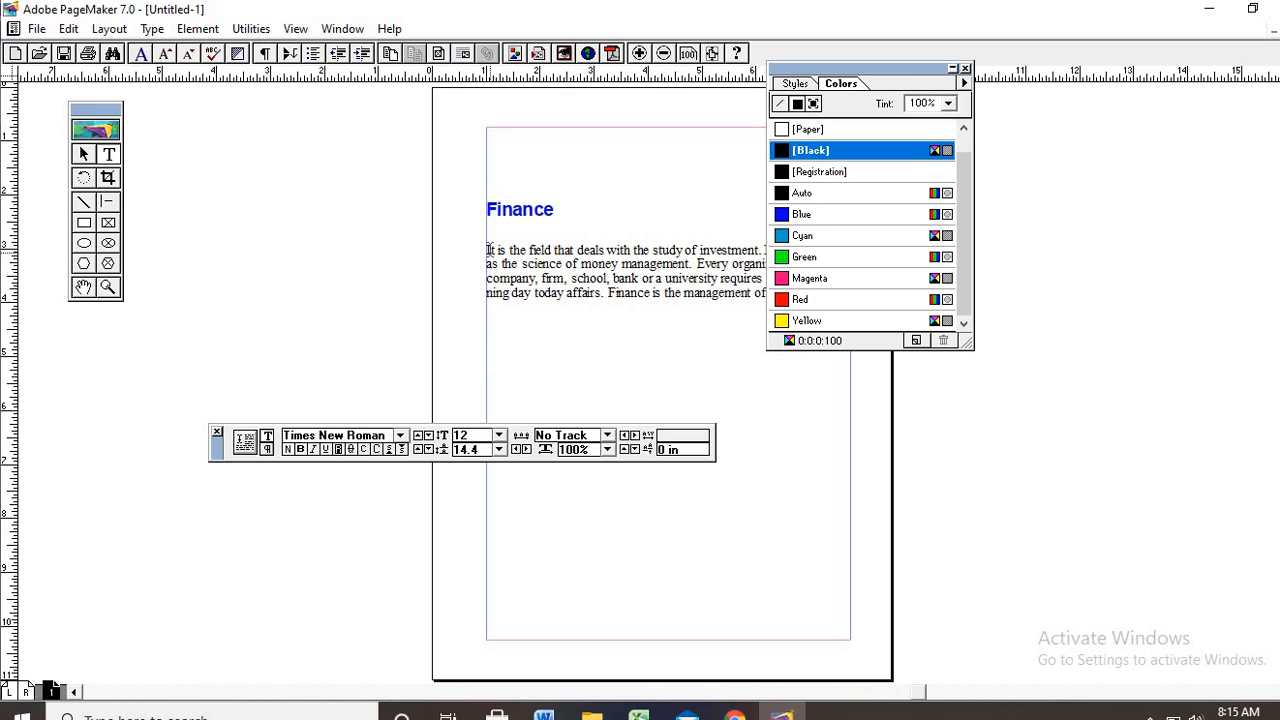
Select the whole paragraph below the heading and color its text Magenta
{"action": "left_click_drag", "start_coordinate": [489, 250], "coordinate": [616, 315]}
{"action": "left_click", "coordinate": [616, 315]}
{"action": "key", "text": "ctrl+a"}
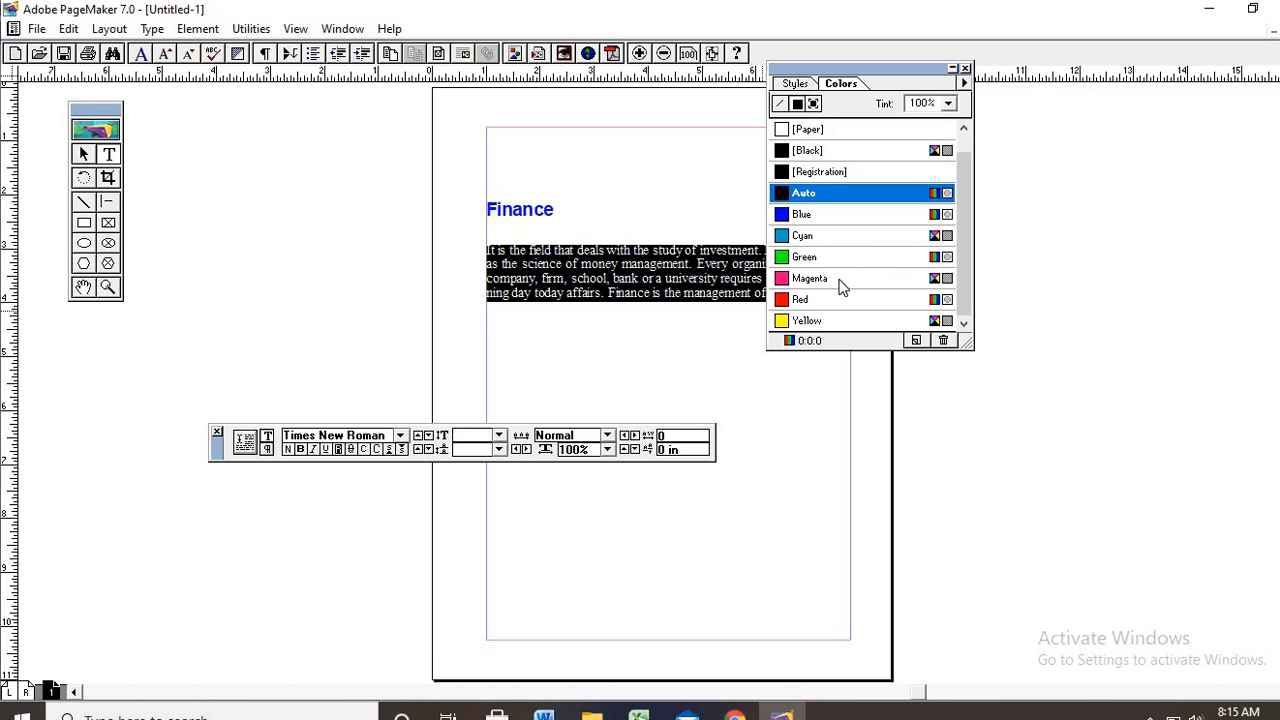
{"action": "left_click", "coordinate": [838, 286]}
{"action": "left_click", "coordinate": [676, 375]}
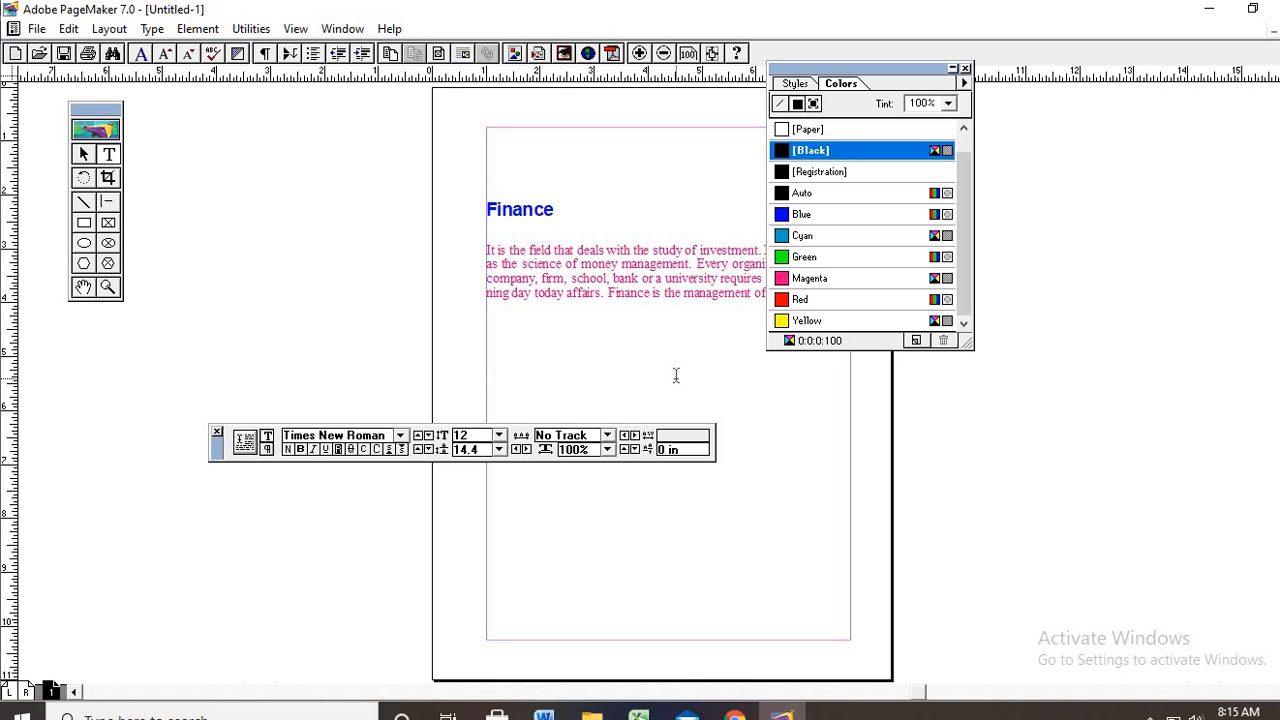
Draw a rectangular frame about 4.5 in wide and 2.3 in high below the paragraph
{"action": "left_click", "coordinate": [109, 224]}
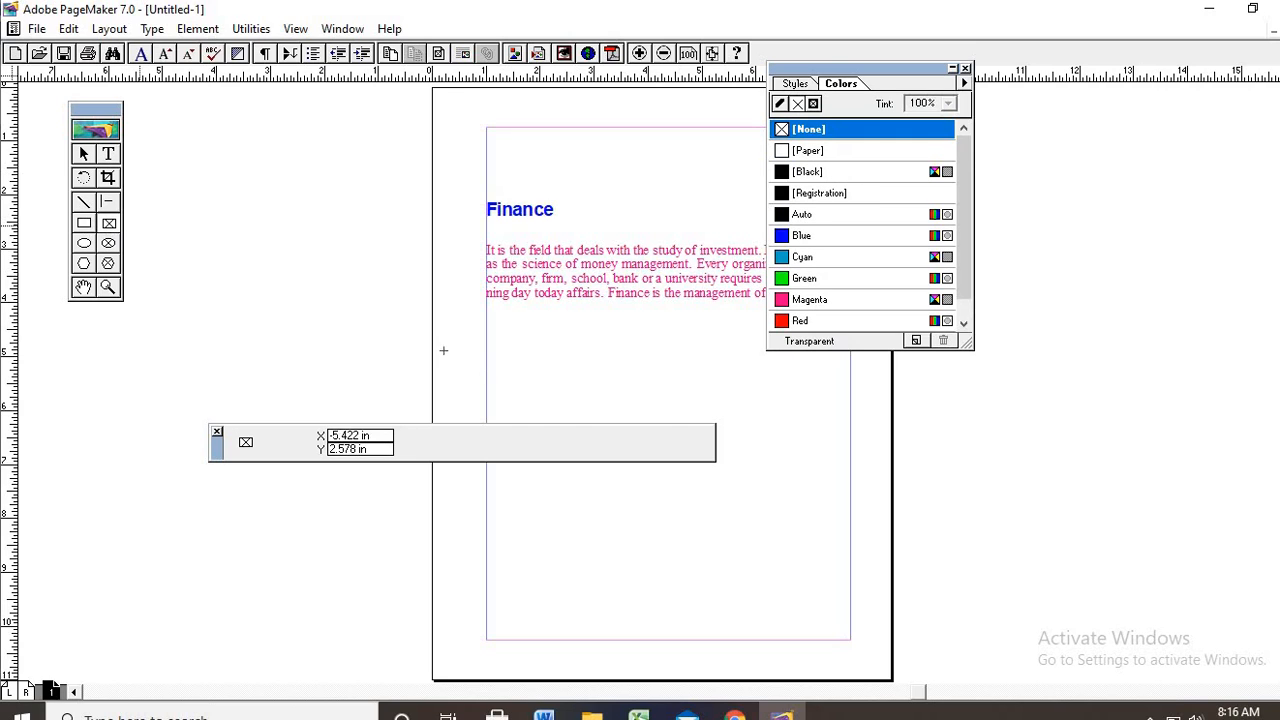
{"action": "mouse_move", "coordinate": [543, 381]}
{"action": "left_mouse_down"}
{"action": "mouse_move", "coordinate": [766, 457]}
{"action": "mouse_move", "coordinate": [786, 586]}
{"action": "mouse_move", "coordinate": [786, 504]}
{"action": "left_mouse_up"}
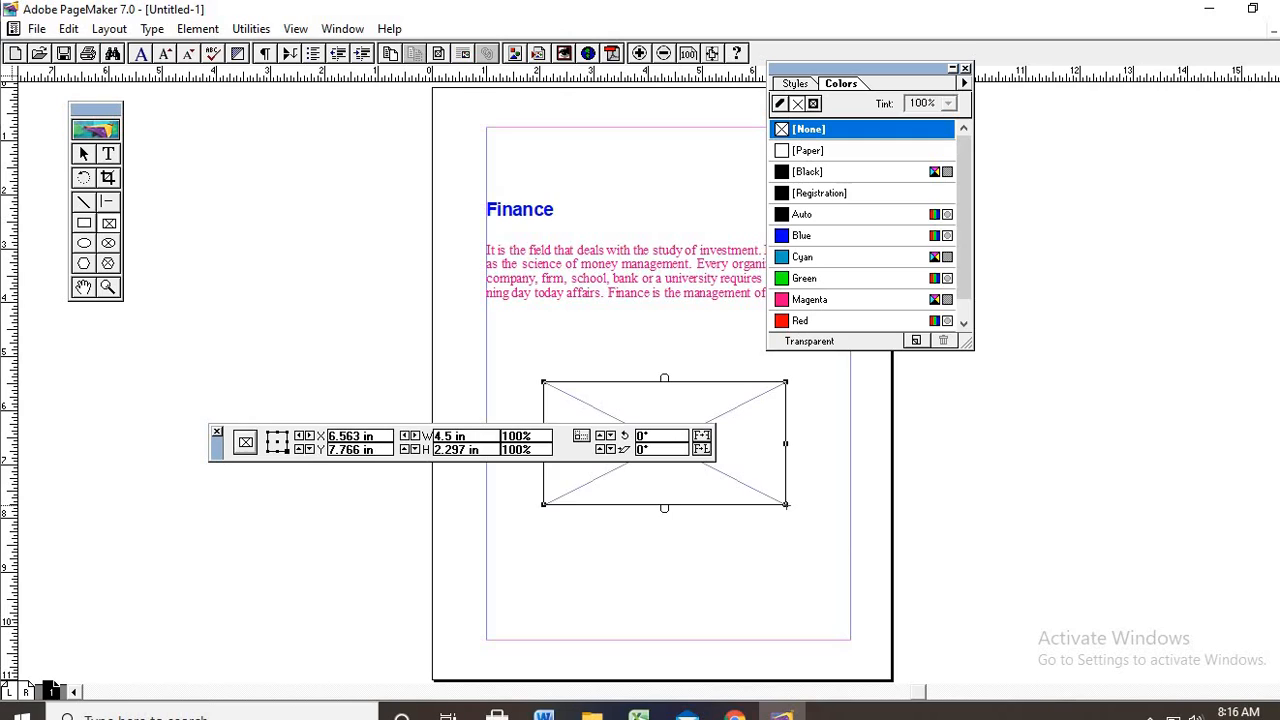
{"action": "left_click", "coordinate": [684, 392]}
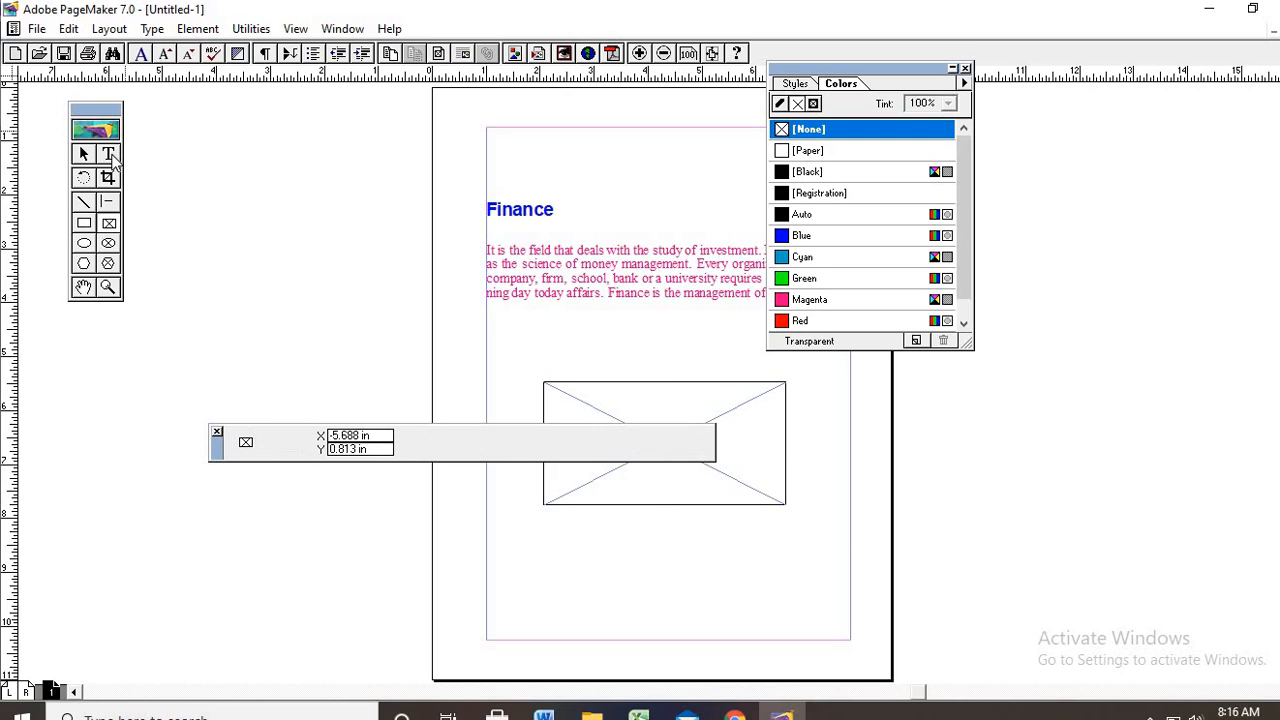
Enter a line of random placeholder text inside the rectangular frame
{"action": "left_click", "coordinate": [109, 155]}
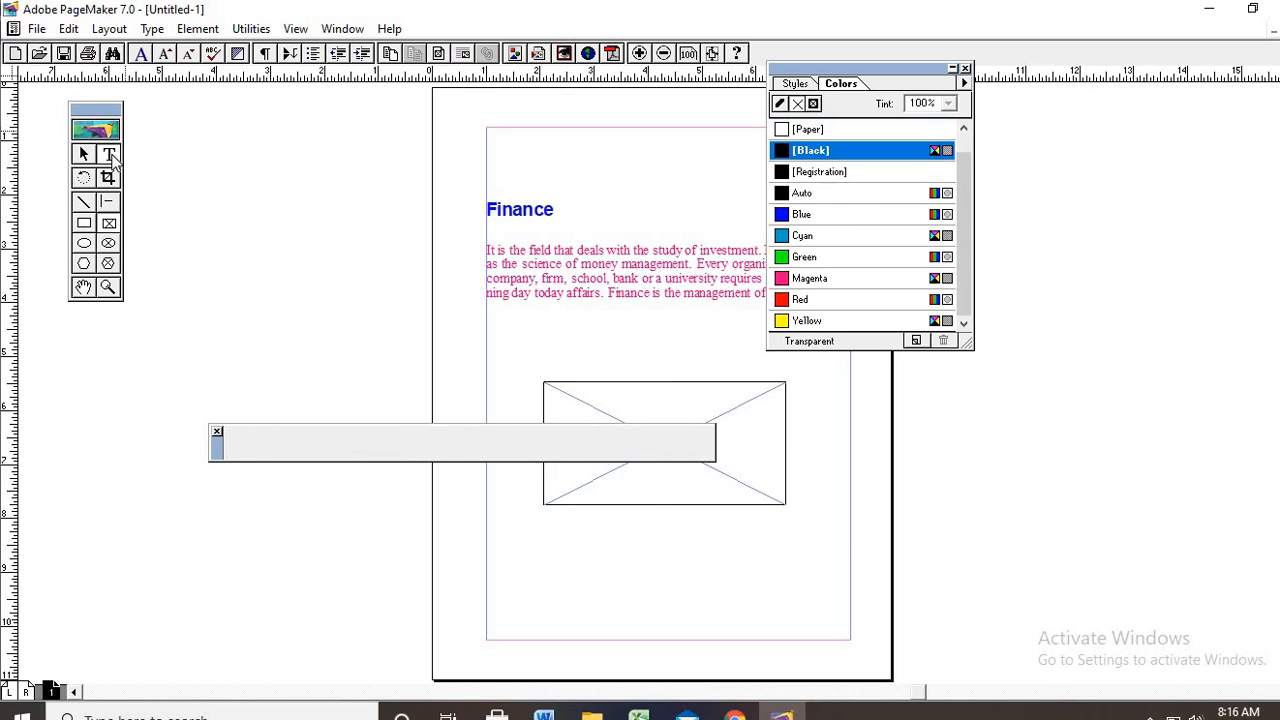
{"action": "left_click", "coordinate": [623, 402]}
{"action": "type", "text": "fhjbskjcbsja hjfsvkcjabs"}
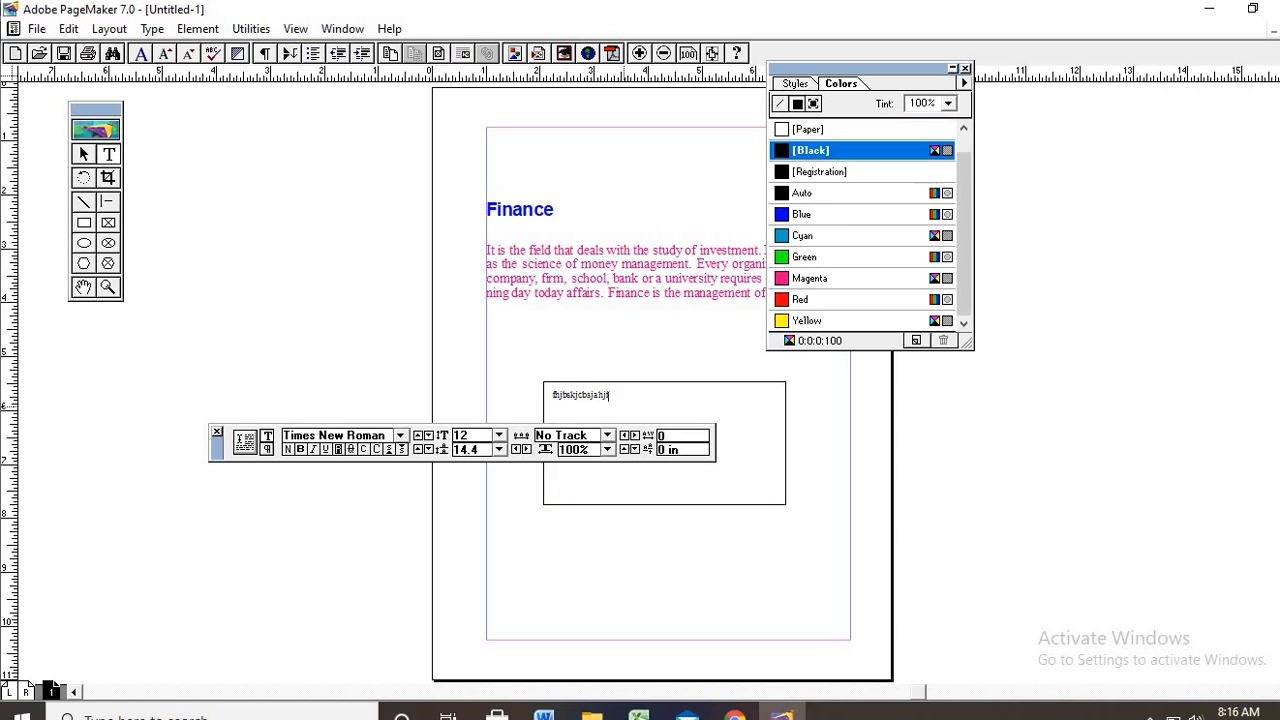
{"action": "type", "text": "ckjbjboob kjbvjviuhwoyv"}
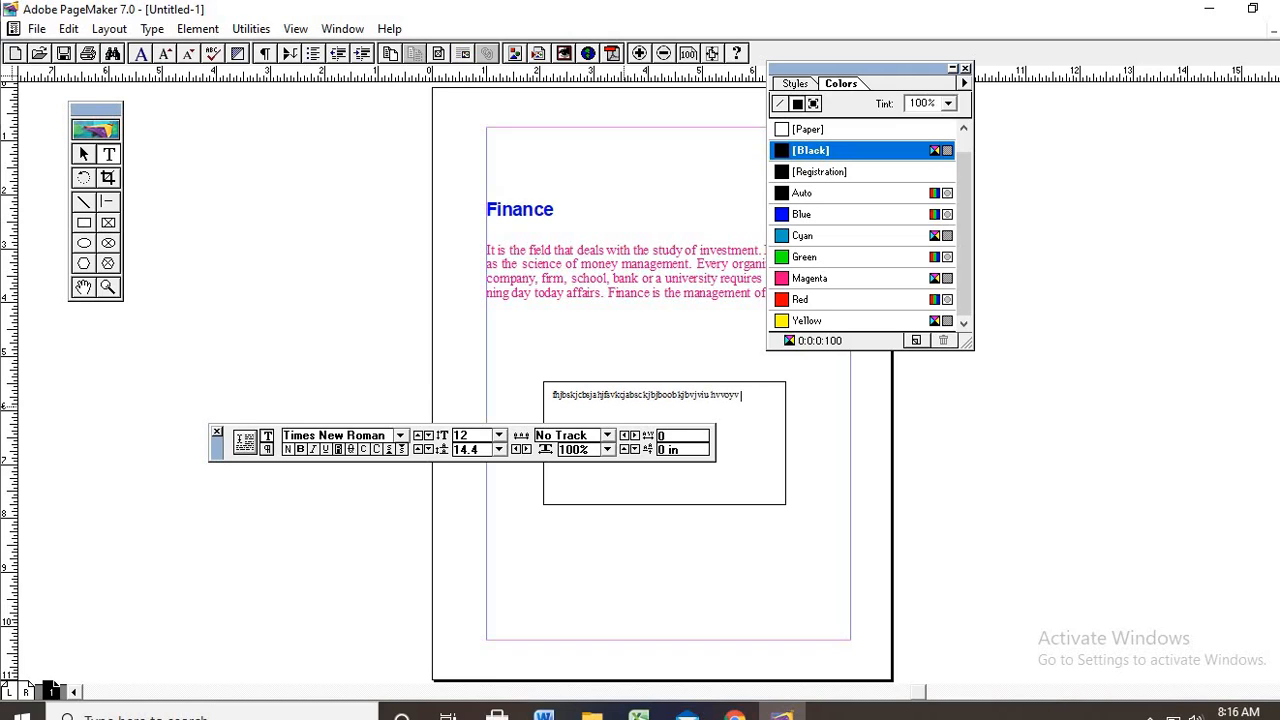
{"action": "type", "text": "hvbv"}
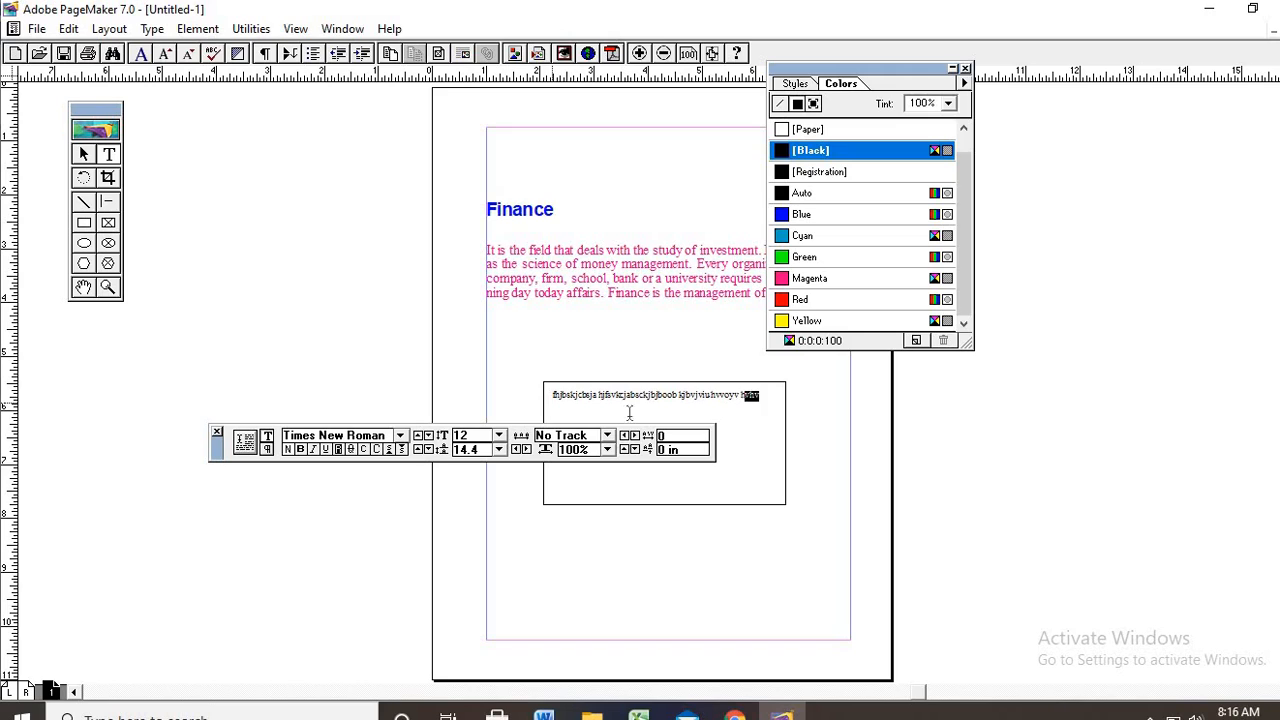
Format all the text in the rectangular frame as size 14 and bold
{"action": "triple_click", "coordinate": [553, 396]}
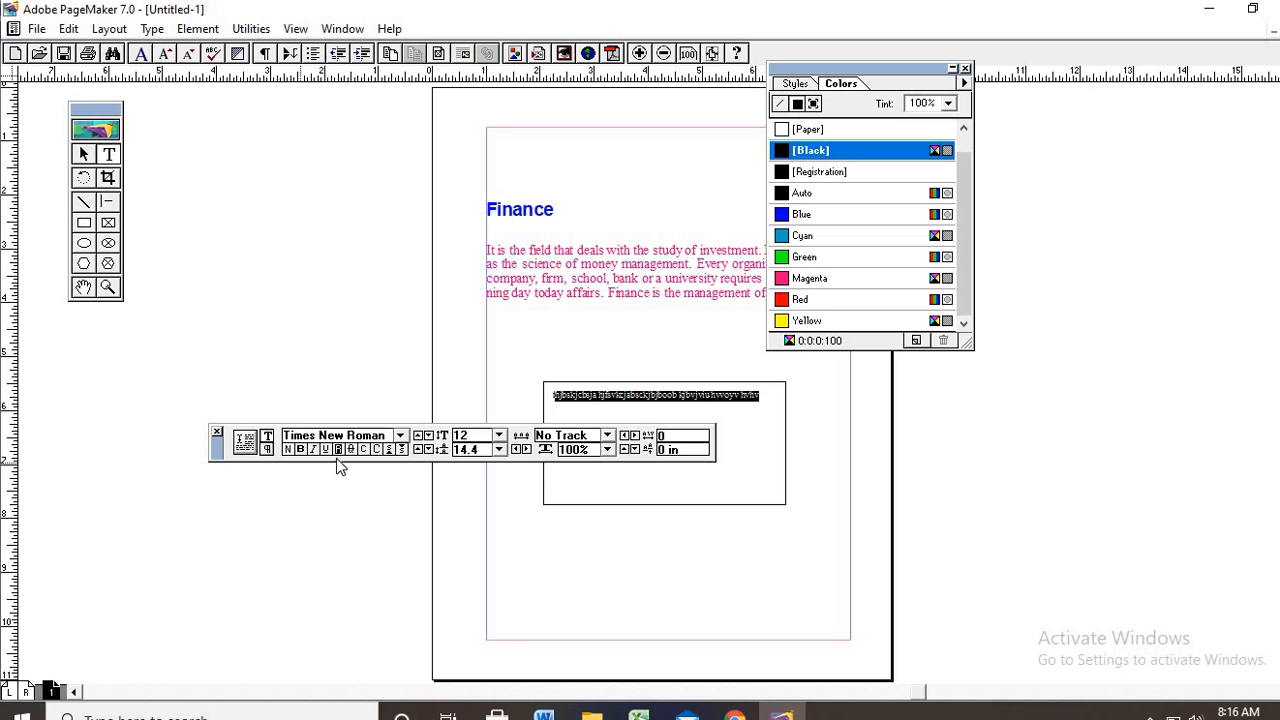
{"action": "left_click", "coordinate": [499, 437]}
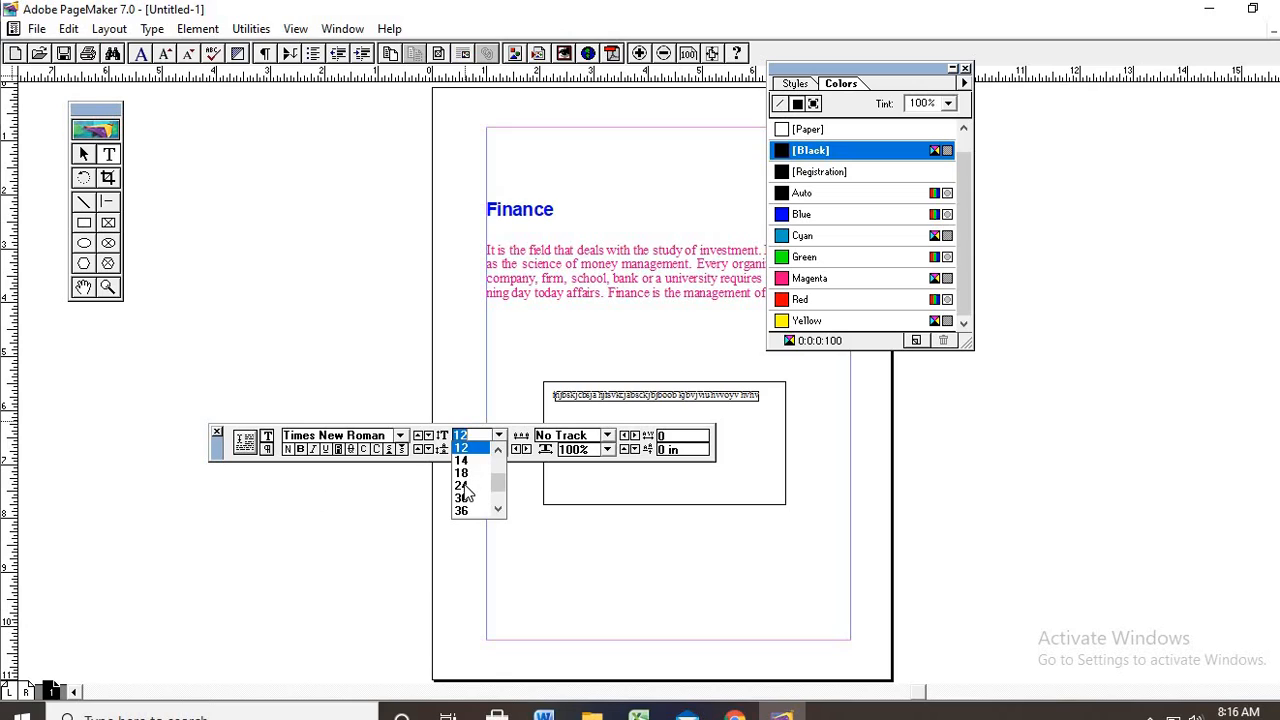
{"action": "left_click", "coordinate": [464, 461]}
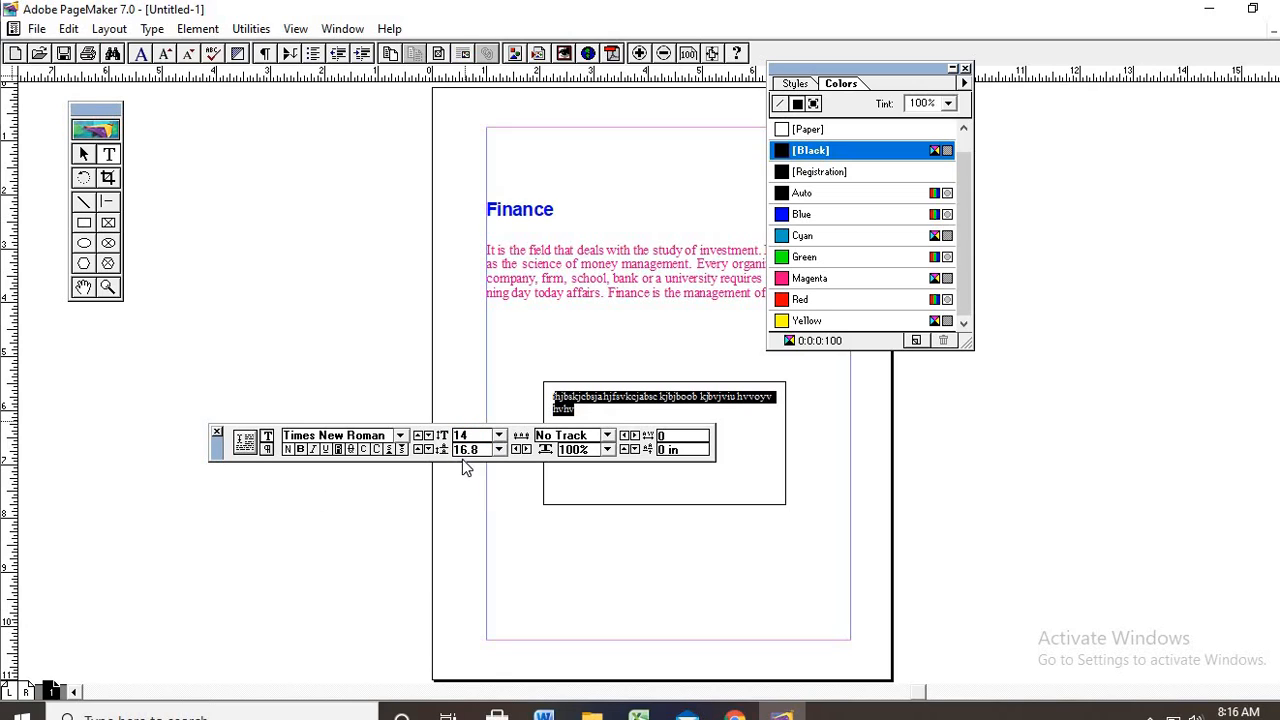
{"action": "left_click", "coordinate": [301, 449]}
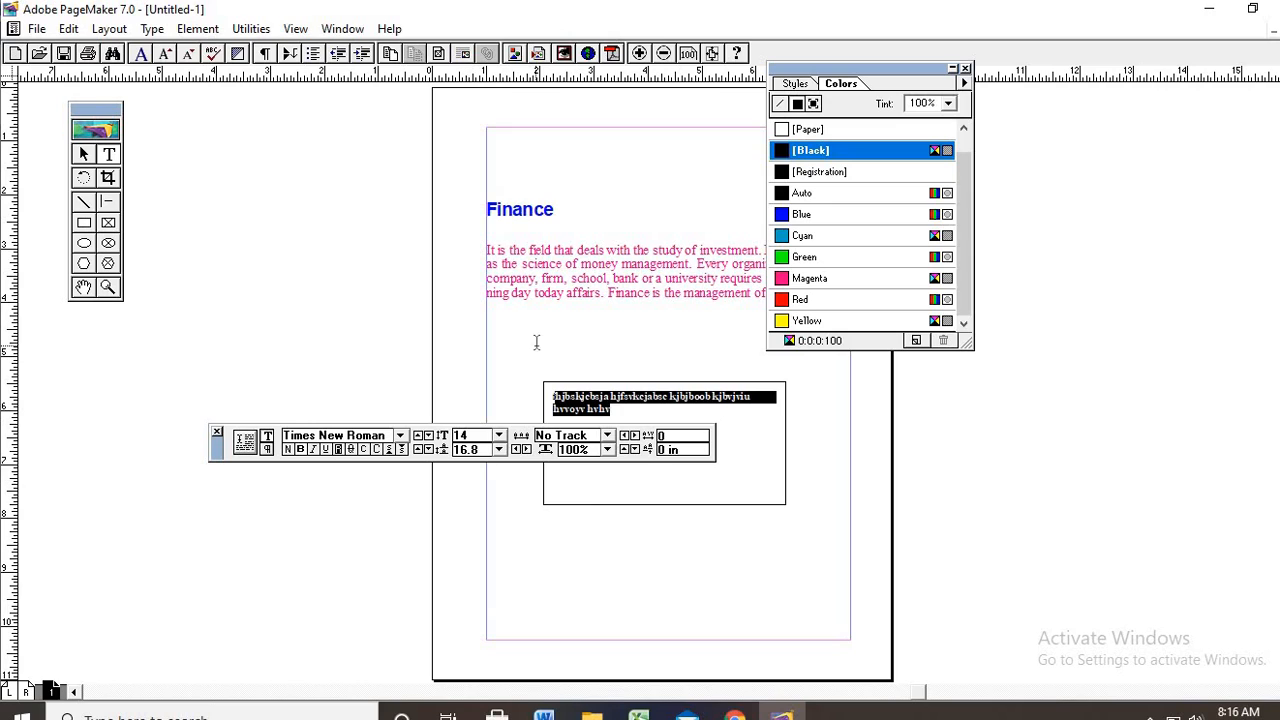
{"action": "left_click", "coordinate": [566, 600]}
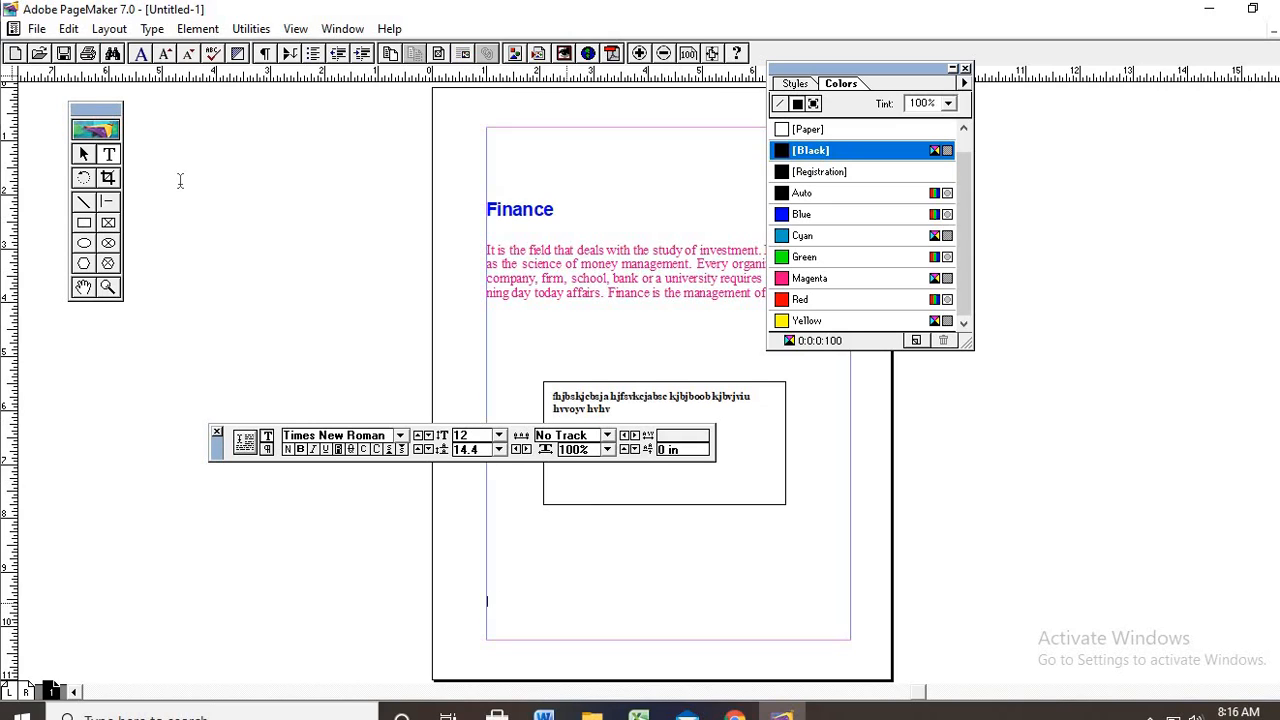
Draw an elliptical frame about 2.7 in by 1.7 in below the rectangular frame and enter random placeholder text in it
{"action": "left_click", "coordinate": [108, 264]}
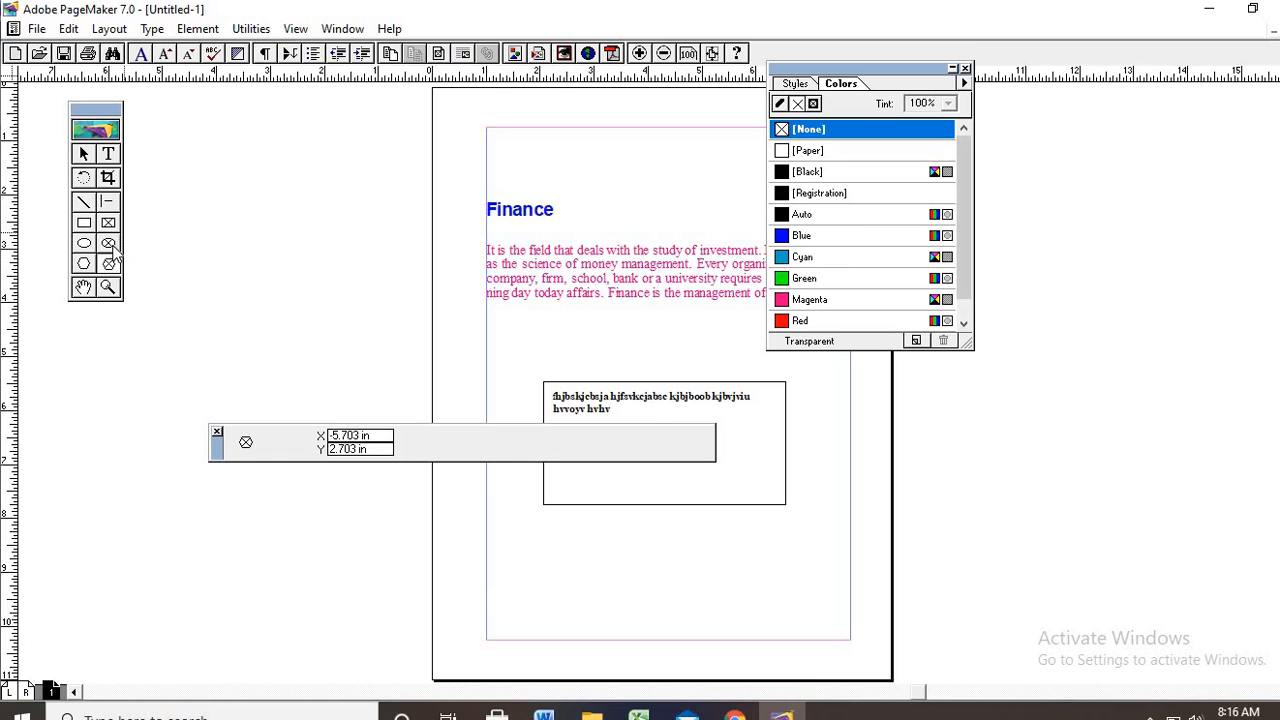
{"action": "left_click_drag", "start_coordinate": [600, 530], "coordinate": [735, 616]}
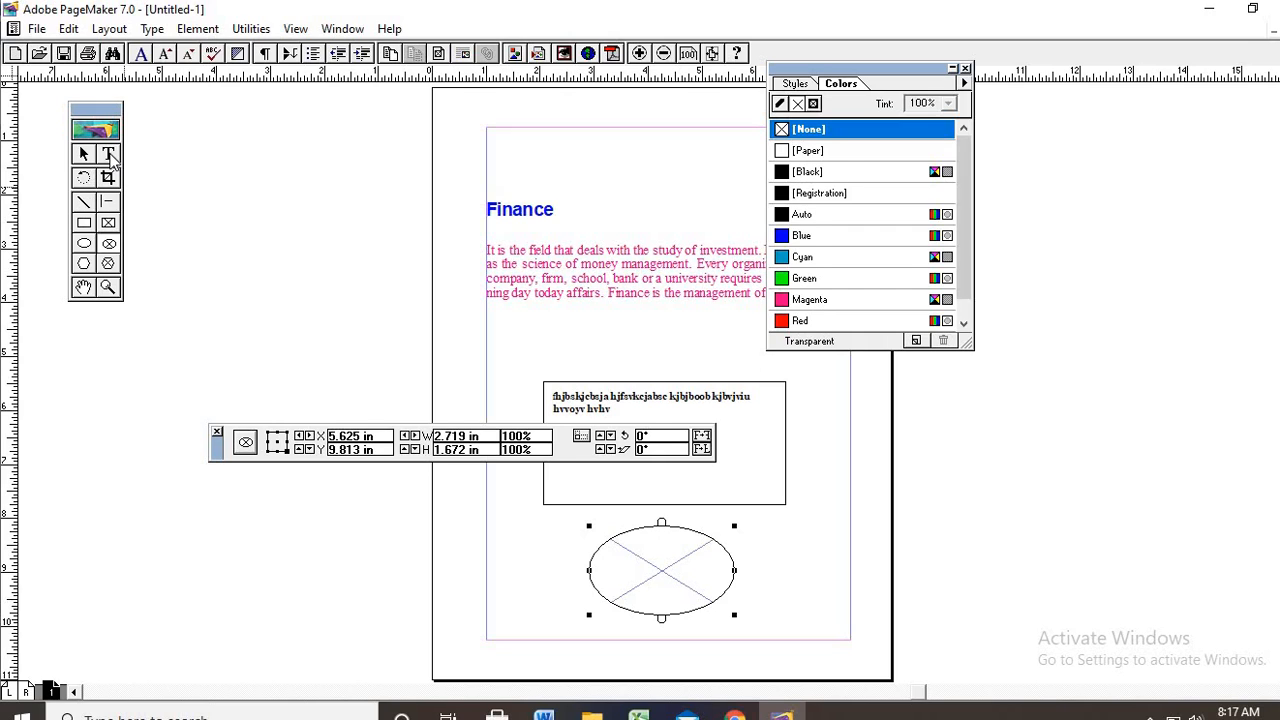
{"action": "left_click", "coordinate": [109, 153]}
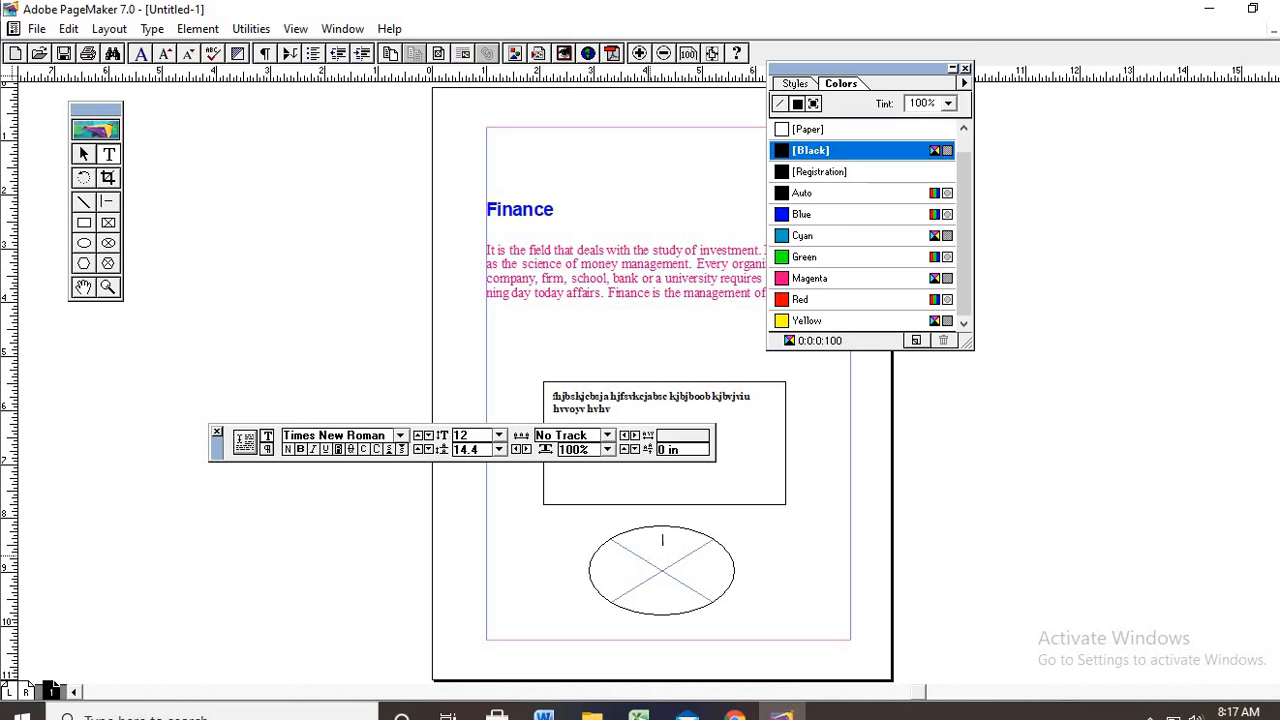
{"action": "left_click", "coordinate": [662, 540]}
{"action": "type", "text": "fvbcuyfoulkhlk"}
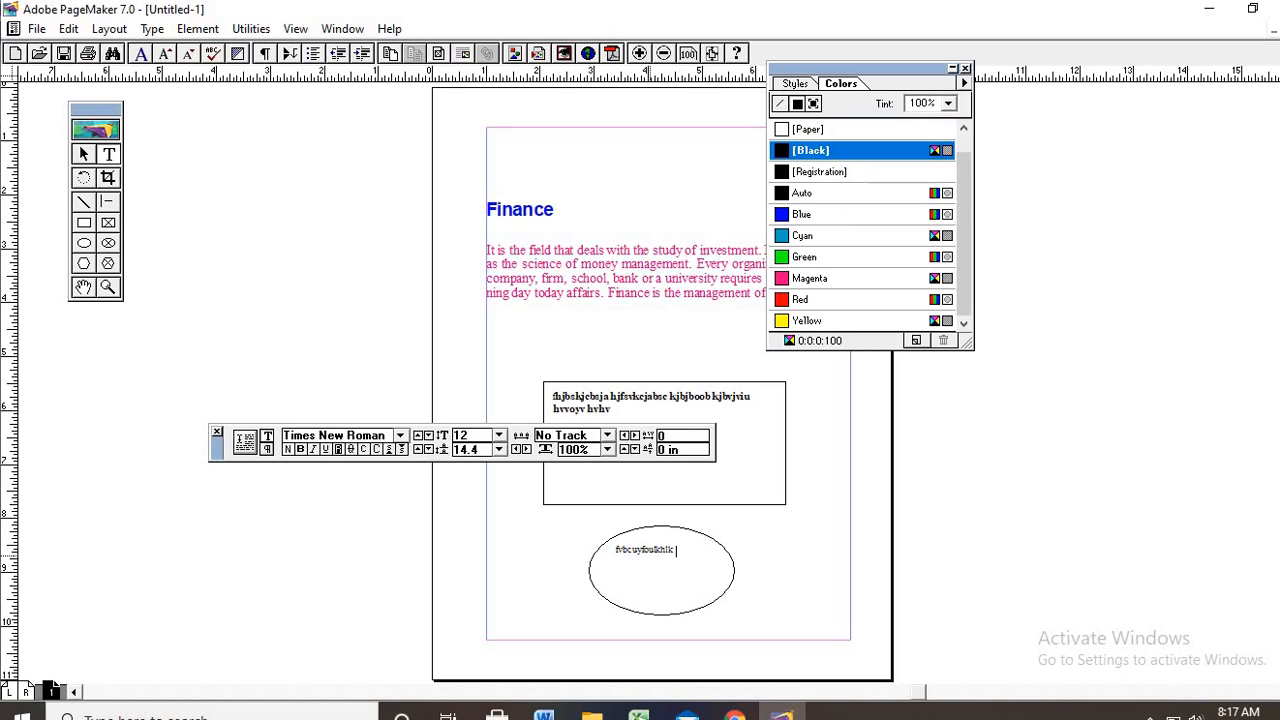
{"action": "type", "text": "yfyvjb iugoisiugi"}
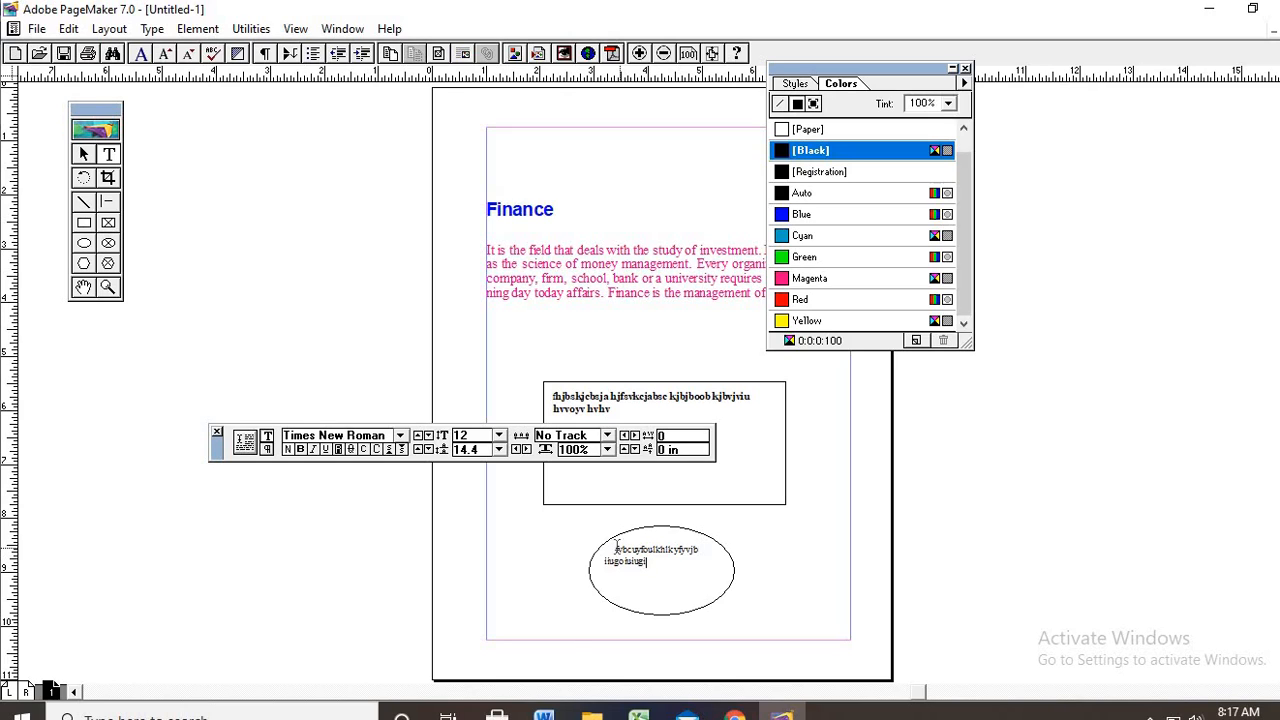
Select the text inside the elliptical frame and color it Green
{"action": "left_click_drag", "start_coordinate": [612, 547], "coordinate": [685, 583]}
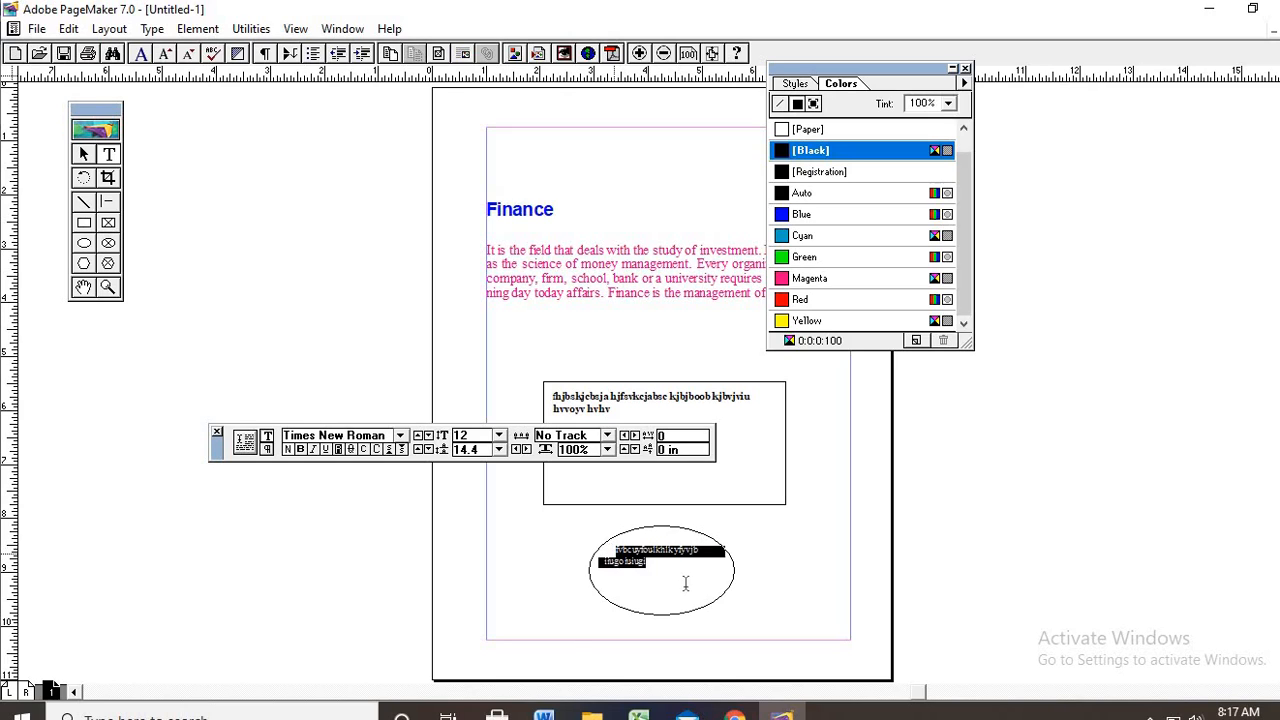
{"action": "left_click", "coordinate": [836, 193]}
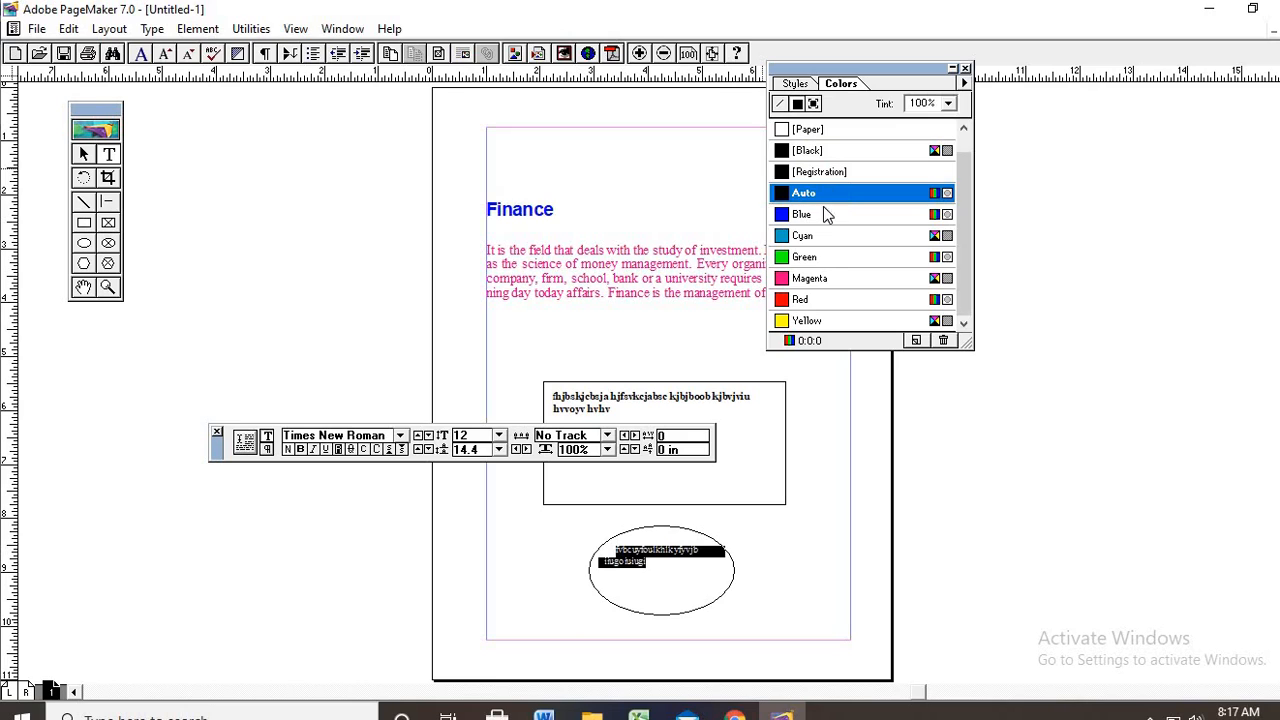
{"action": "left_click", "coordinate": [823, 259]}
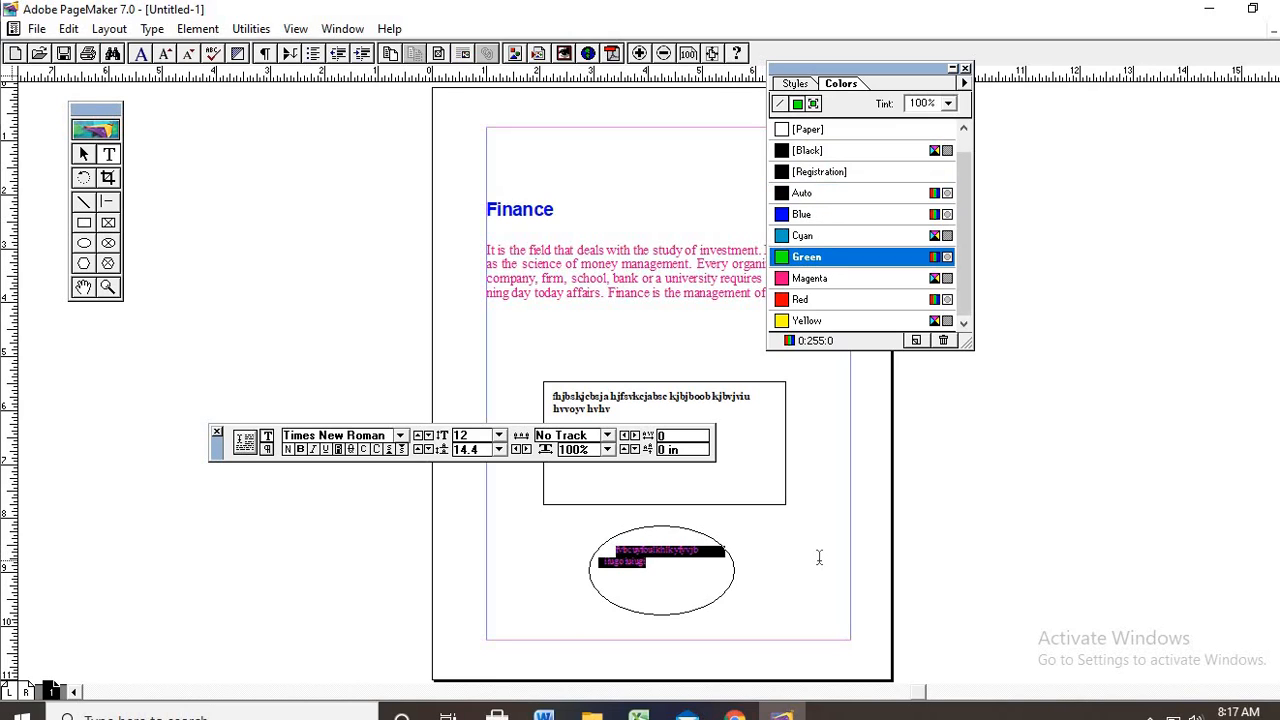
{"action": "left_click", "coordinate": [819, 557]}
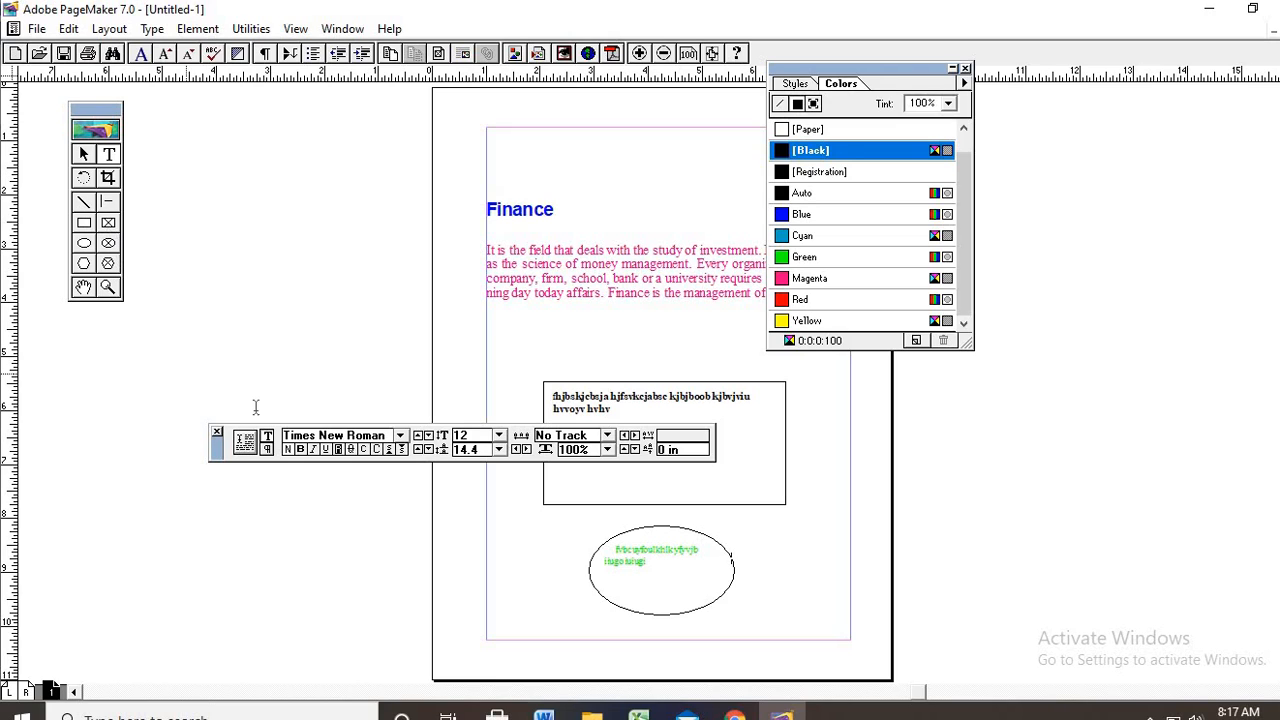
Delete the rectangular frame and the elliptical frame together with their text
{"action": "left_click", "coordinate": [89, 156]}
{"action": "left_click_drag", "start_coordinate": [592, 382], "coordinate": [656, 516]}
{"action": "key", "text": "Delete"}
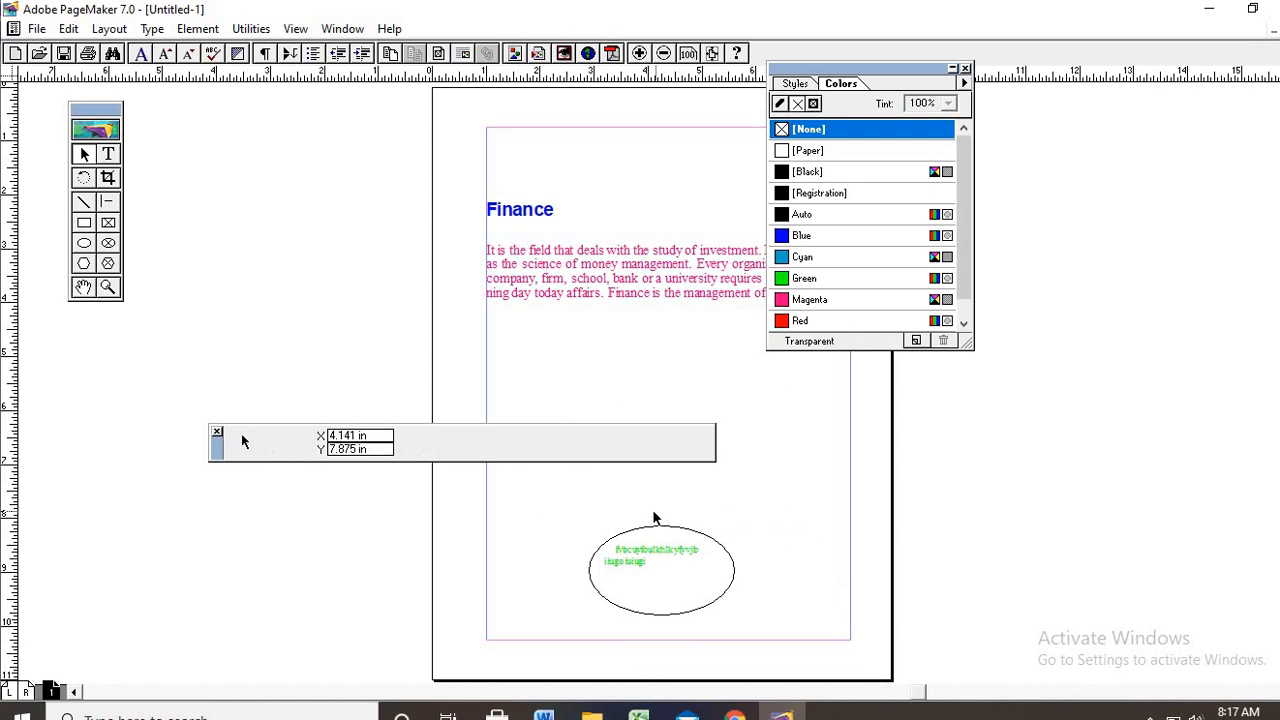
{"action": "left_click", "coordinate": [648, 545]}
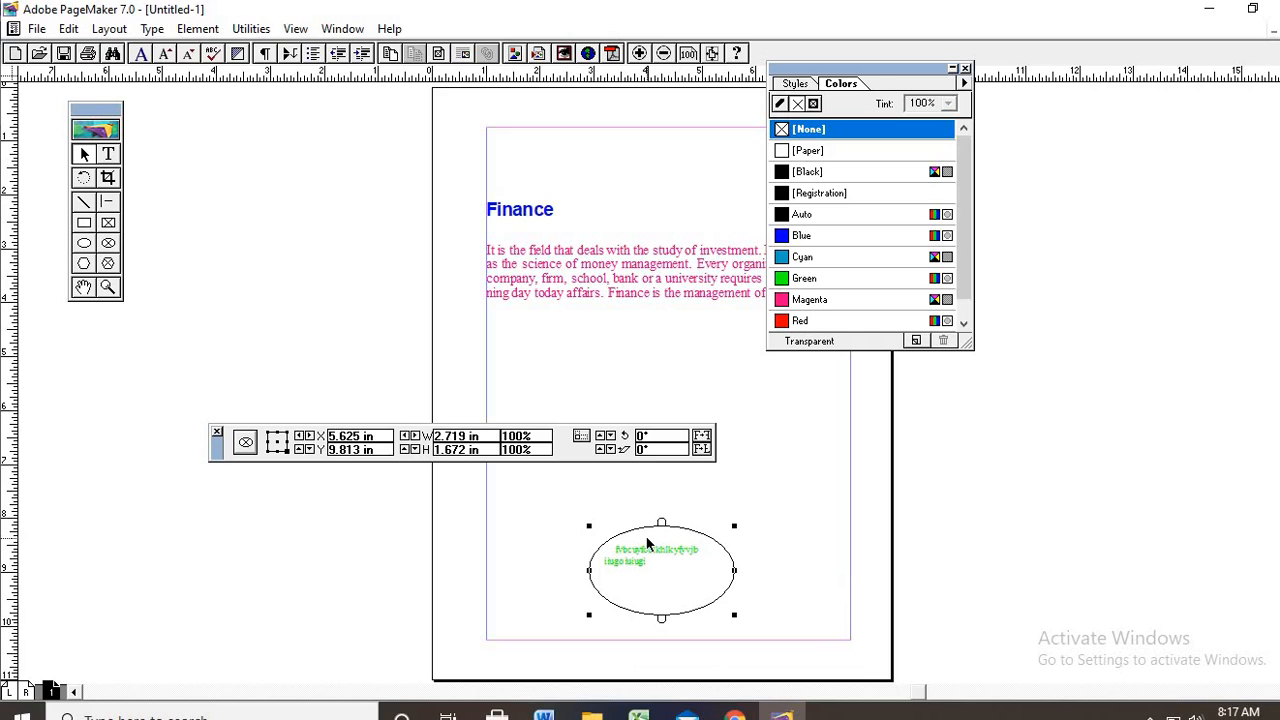
{"action": "key", "text": "Delete"}
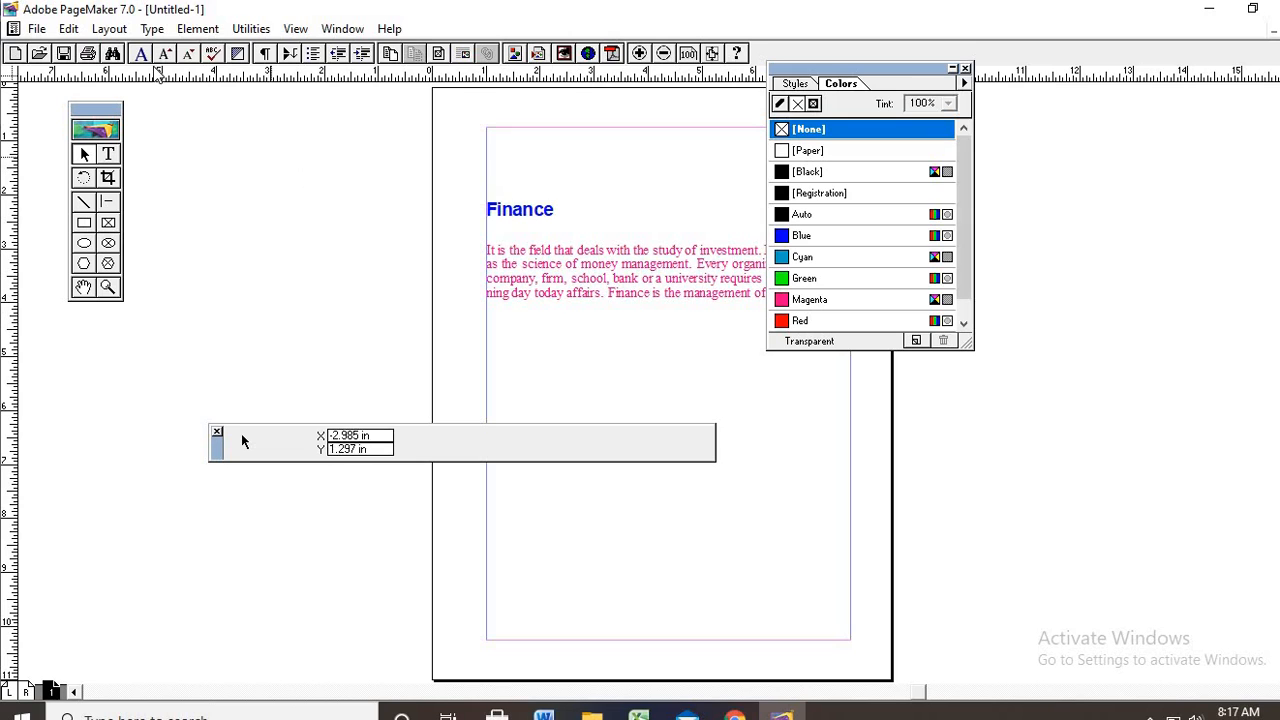
Set the paragraph alignment to Align Center with nothing selected on the page
{"action": "left_click", "coordinate": [153, 29]}
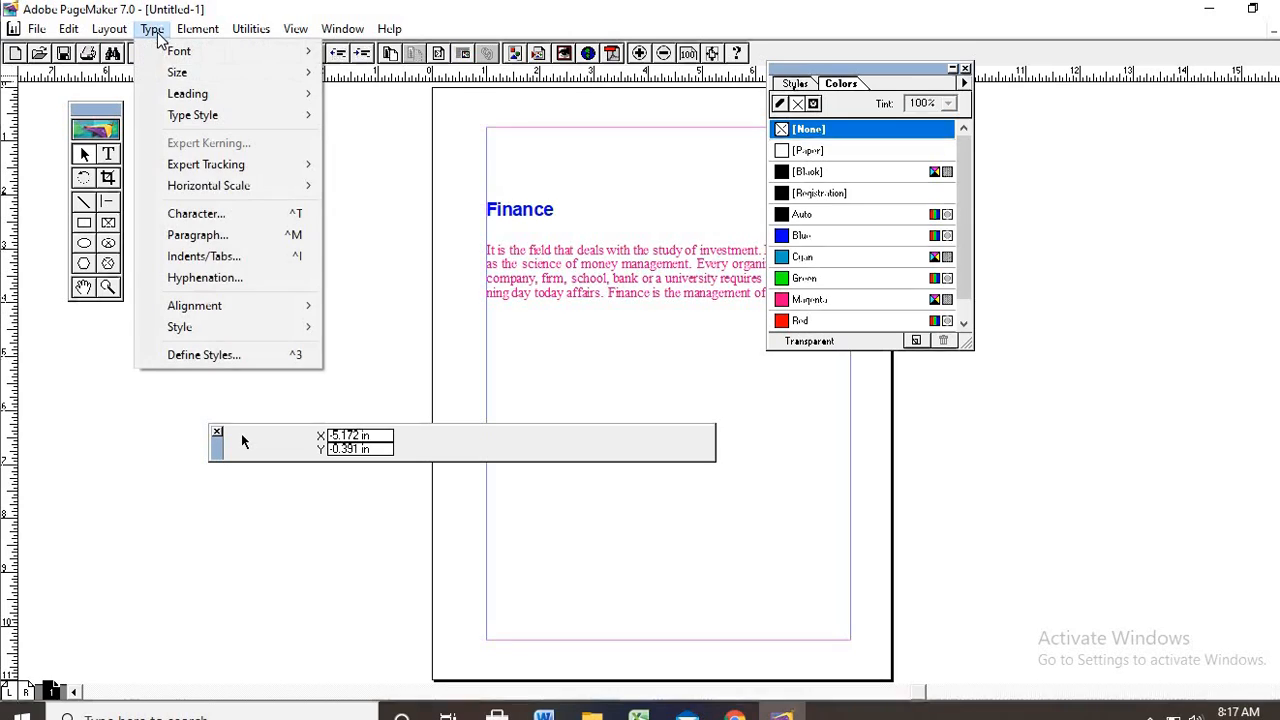
{"action": "mouse_move", "coordinate": [290, 305]}
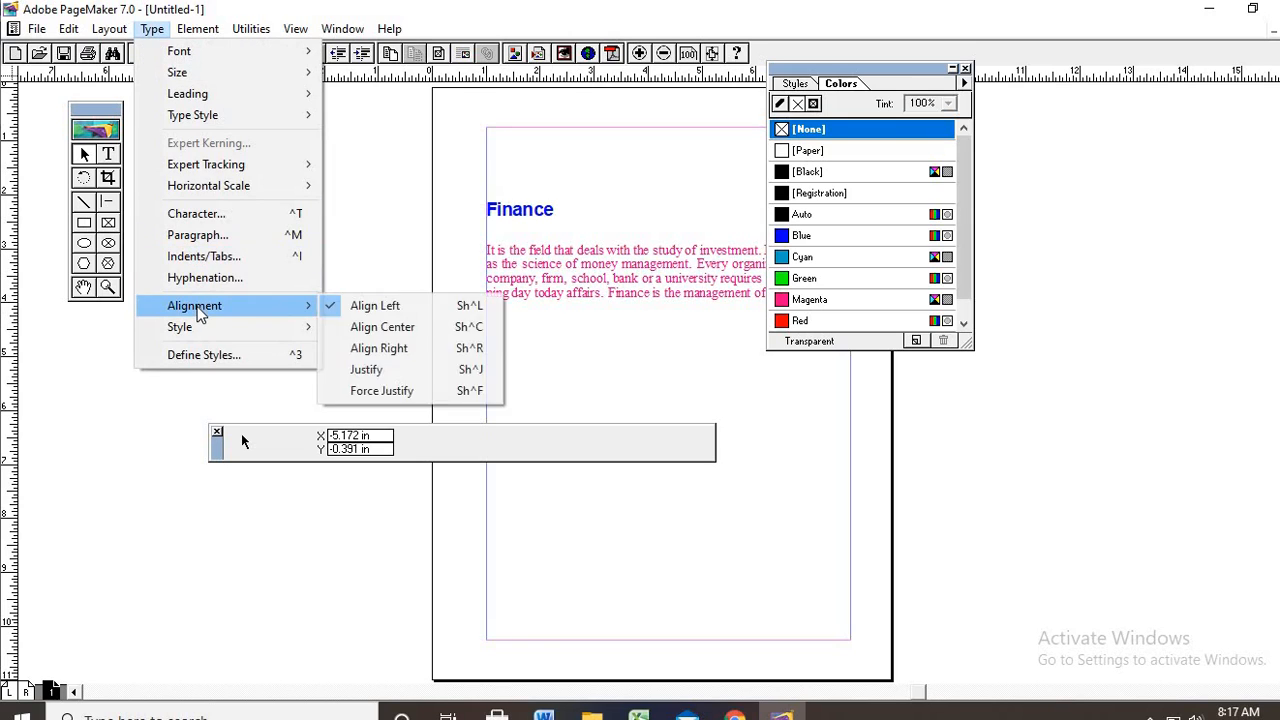
{"action": "left_click", "coordinate": [384, 328]}
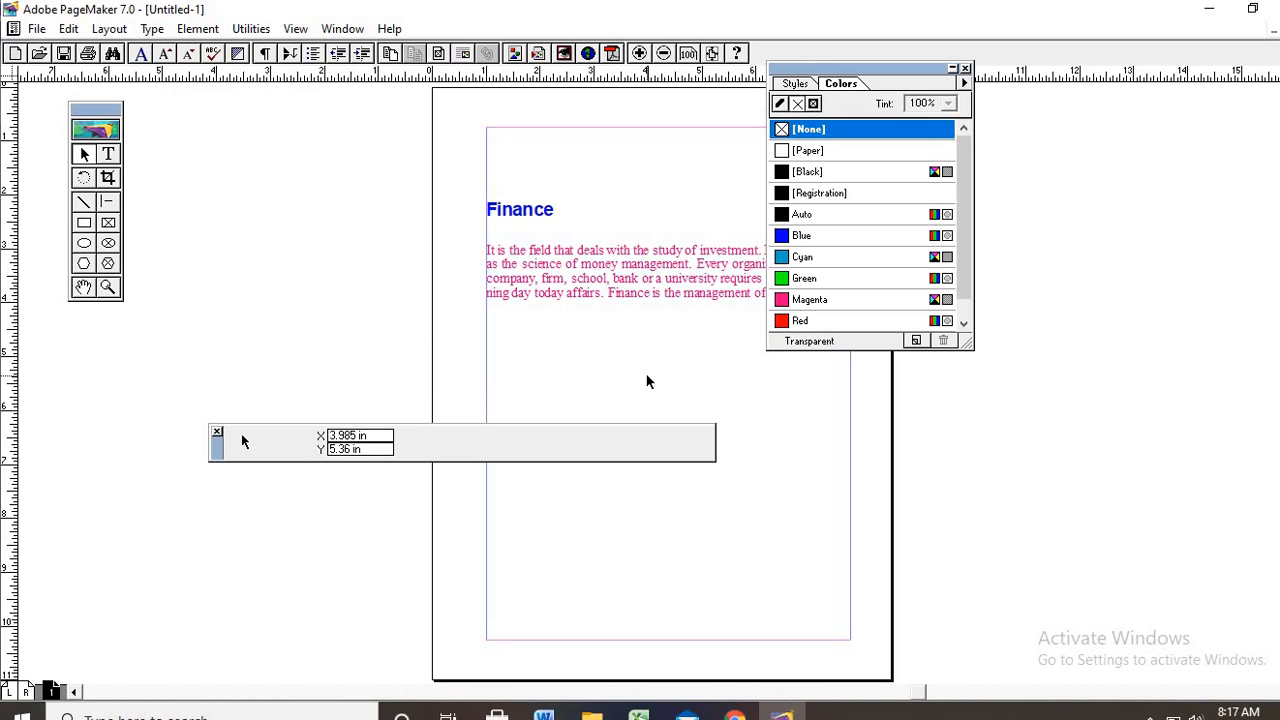
{"action": "left_click", "coordinate": [109, 155]}
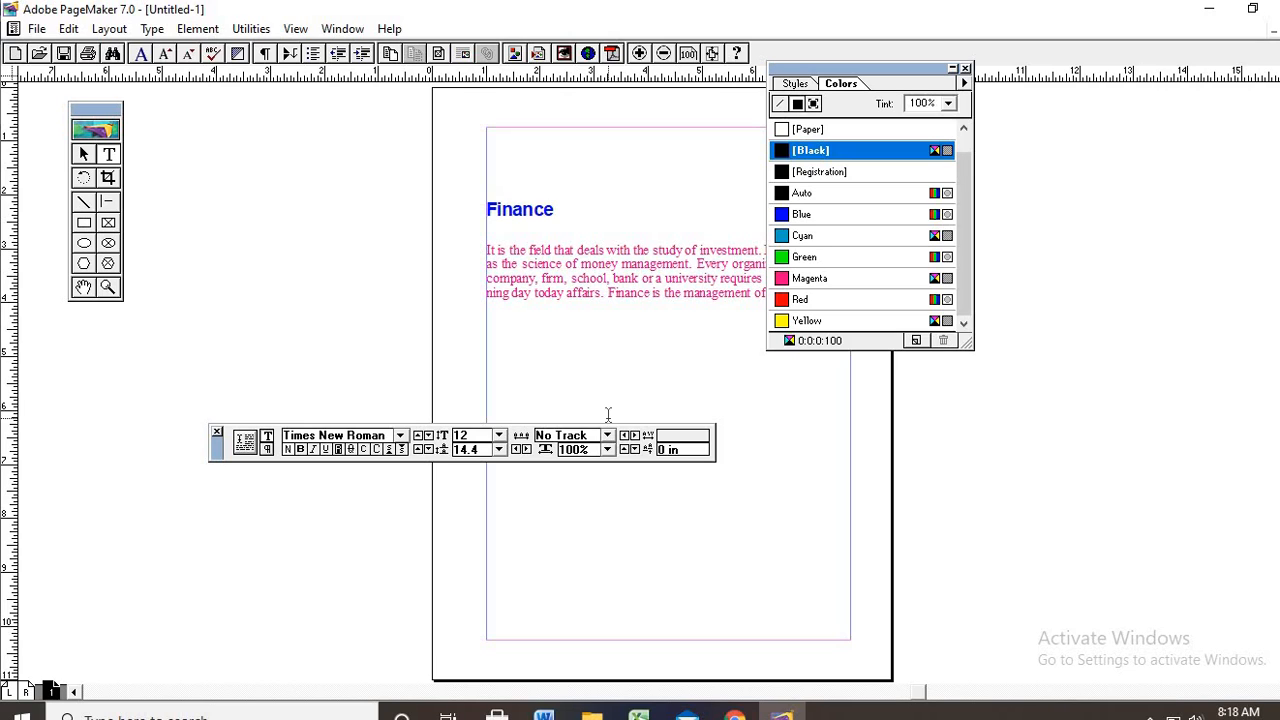
{"action": "left_click", "coordinate": [110, 30]}
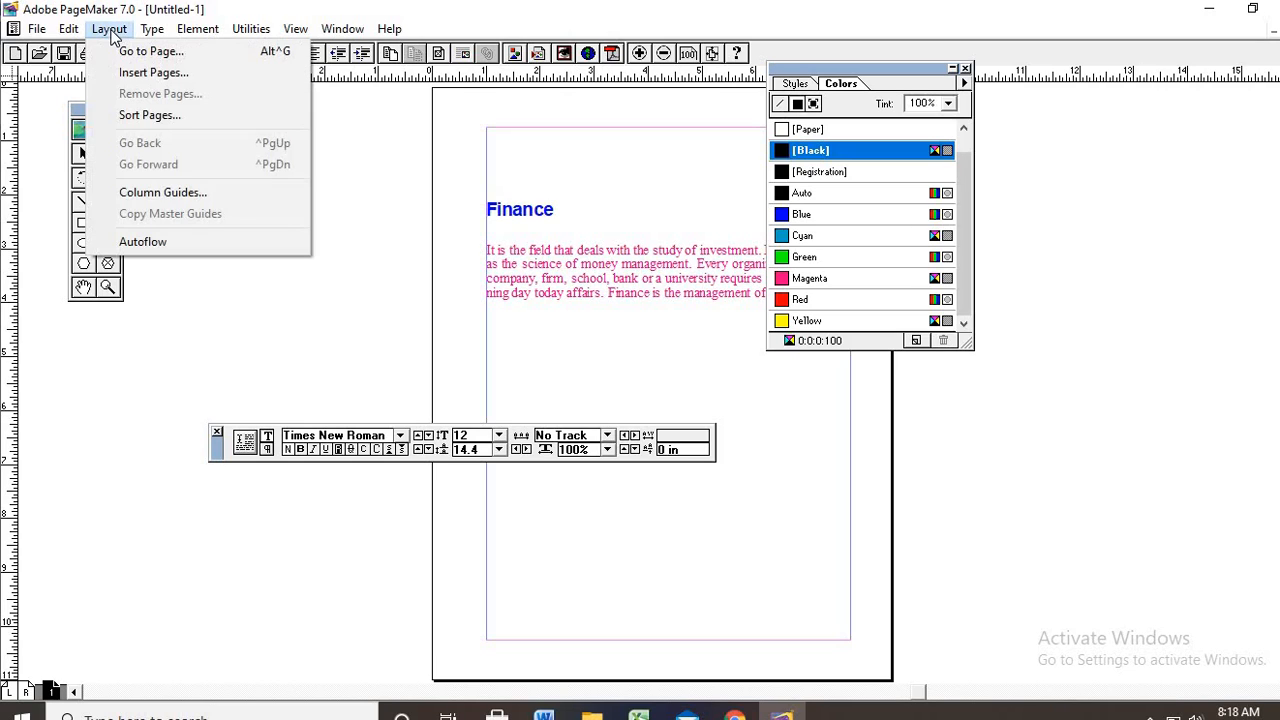
{"action": "left_click", "coordinate": [192, 325]}
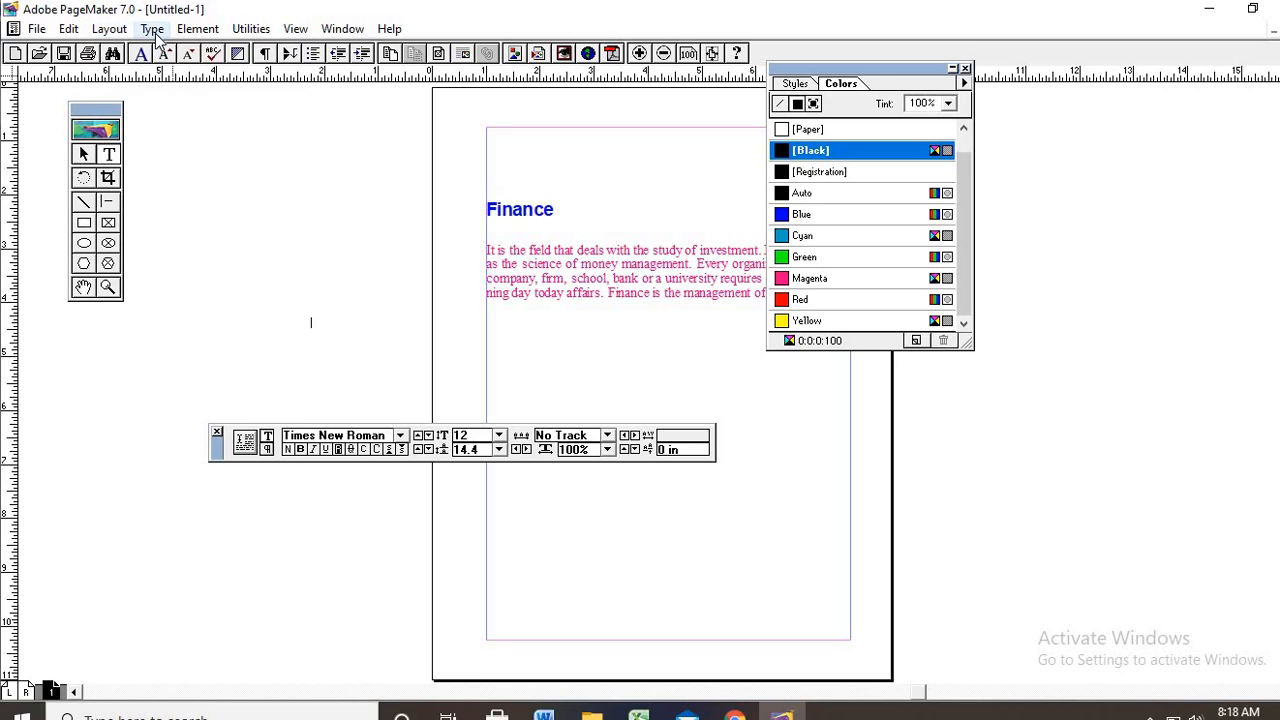
{"action": "left_click", "coordinate": [151, 30]}
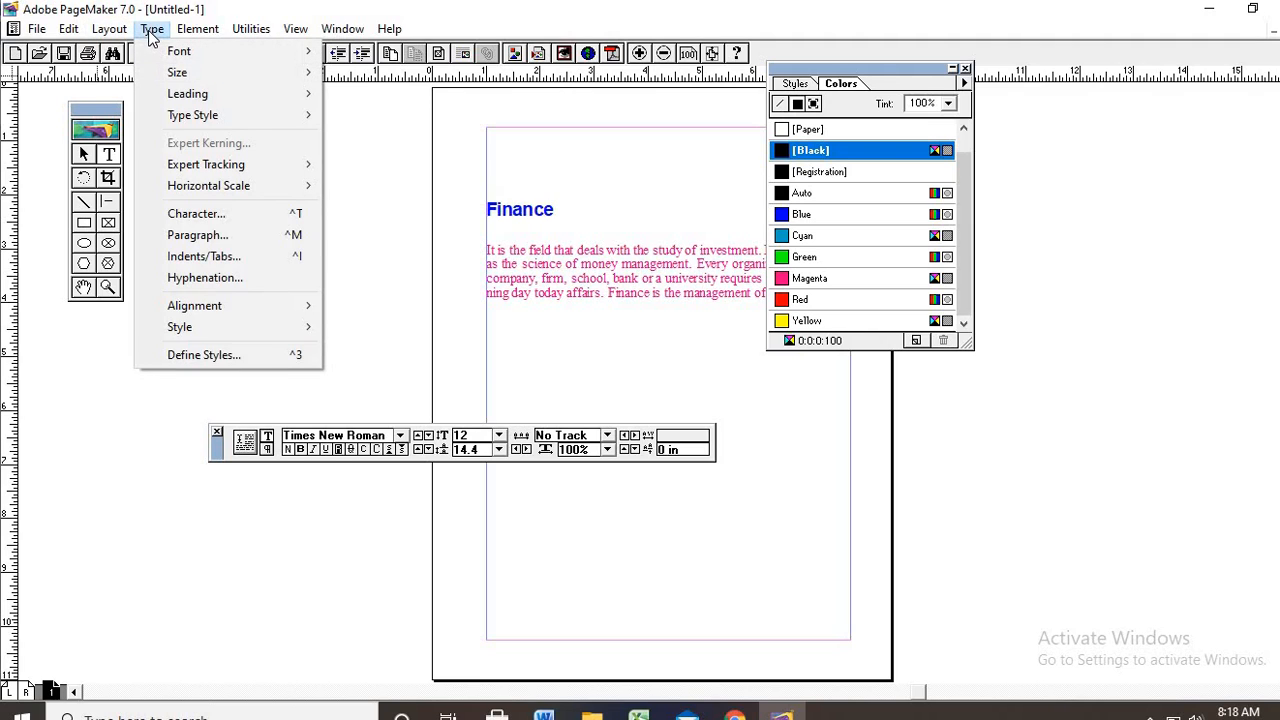
{"action": "mouse_move", "coordinate": [168, 78]}
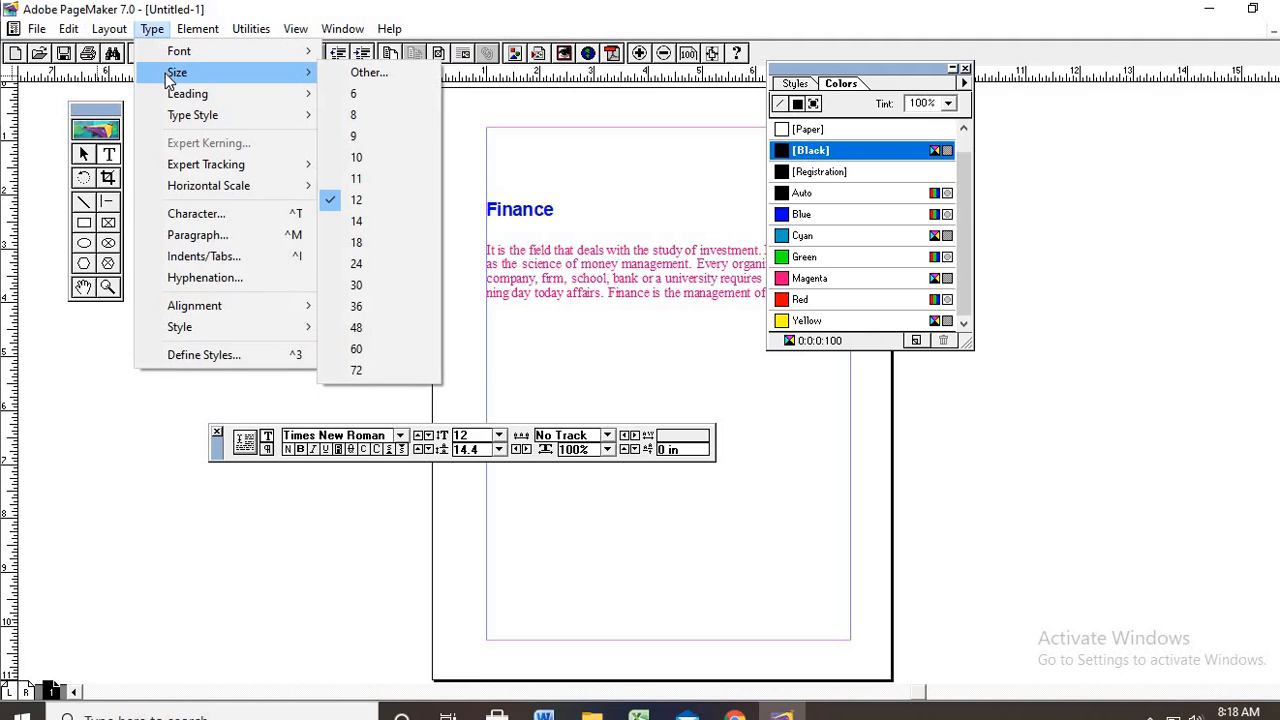
{"action": "left_click", "coordinate": [267, 451]}
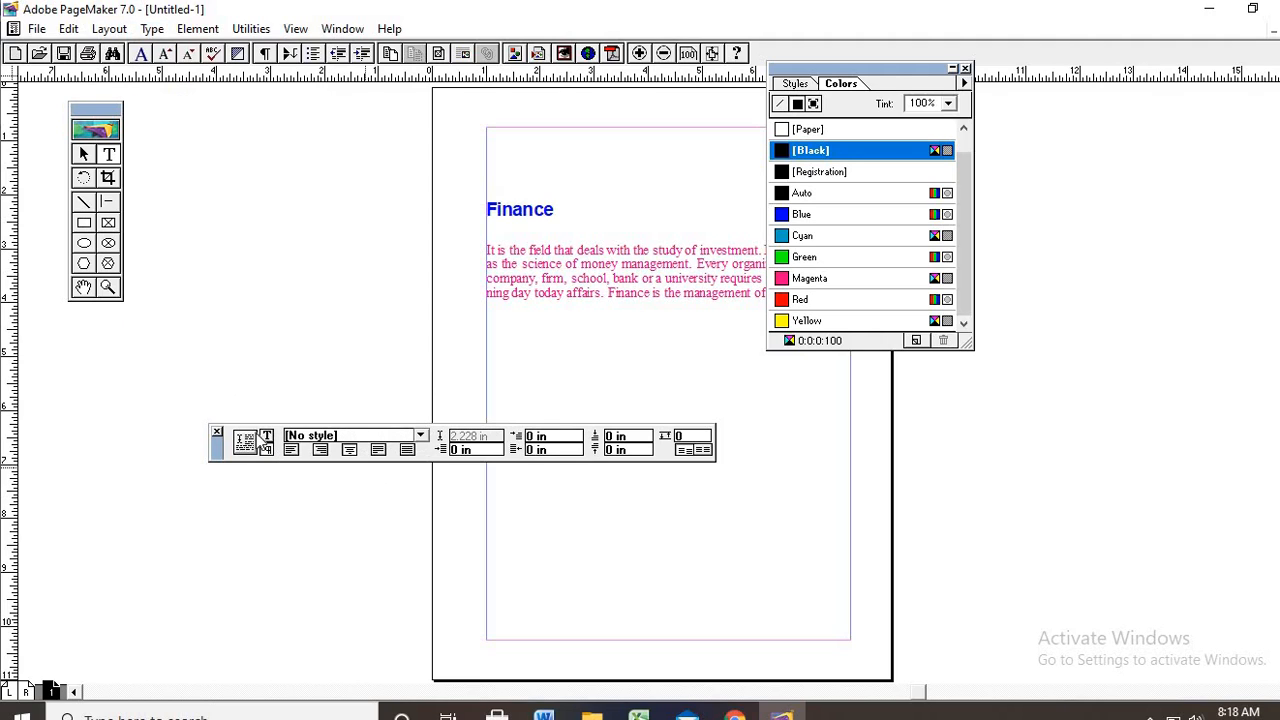
{"action": "left_click", "coordinate": [266, 437]}
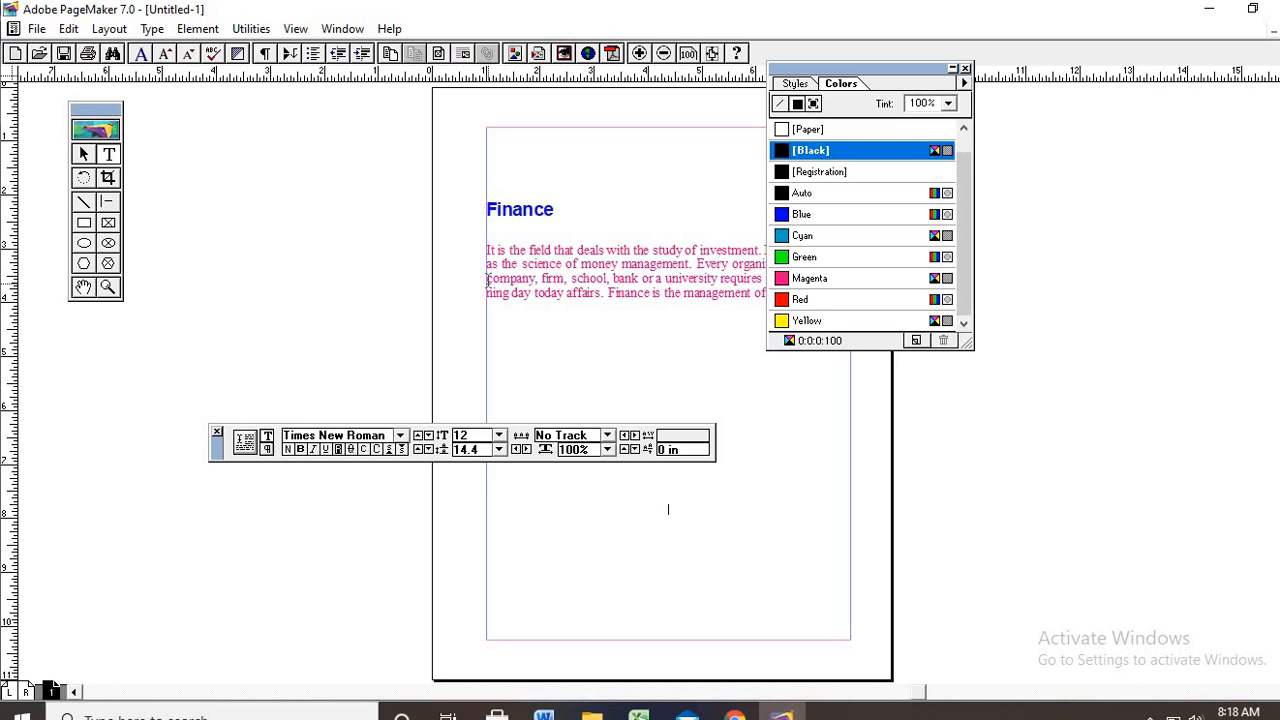
Select the body paragraph below the Finance heading and reduce its leading to 13.8
{"action": "left_click_drag", "start_coordinate": [488, 251], "coordinate": [674, 320]}
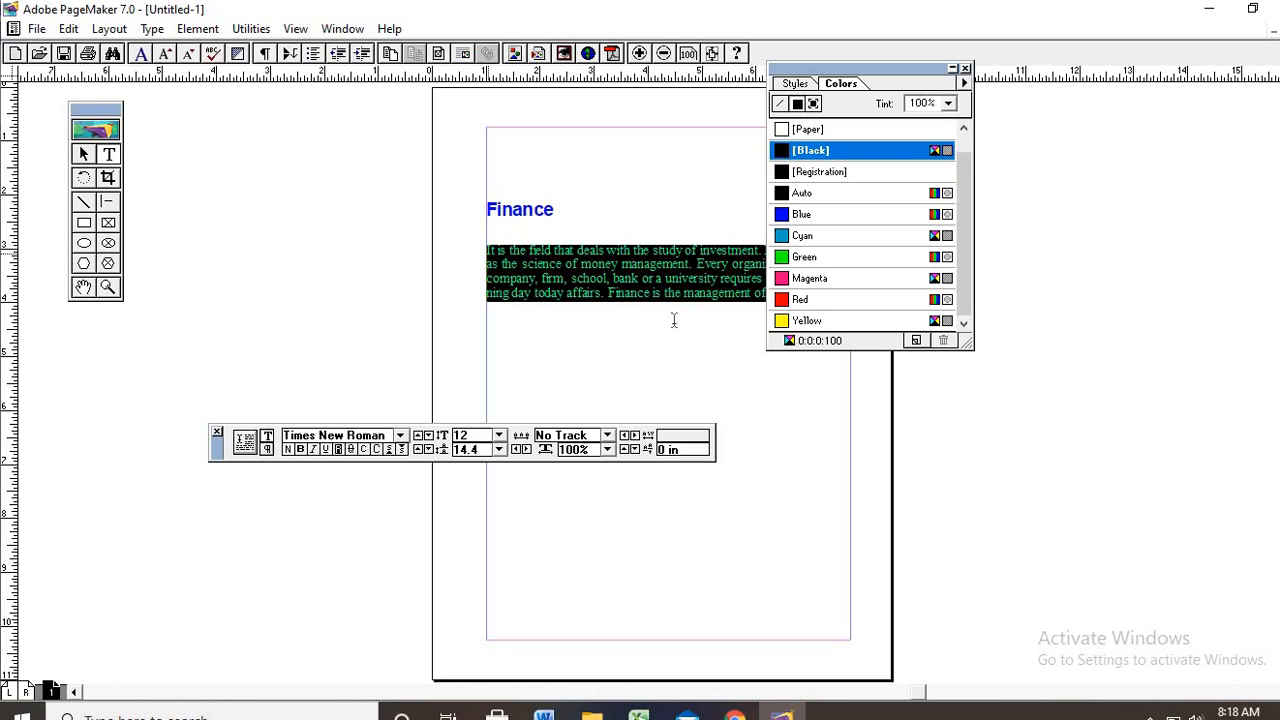
{"action": "left_click", "coordinate": [428, 449]}
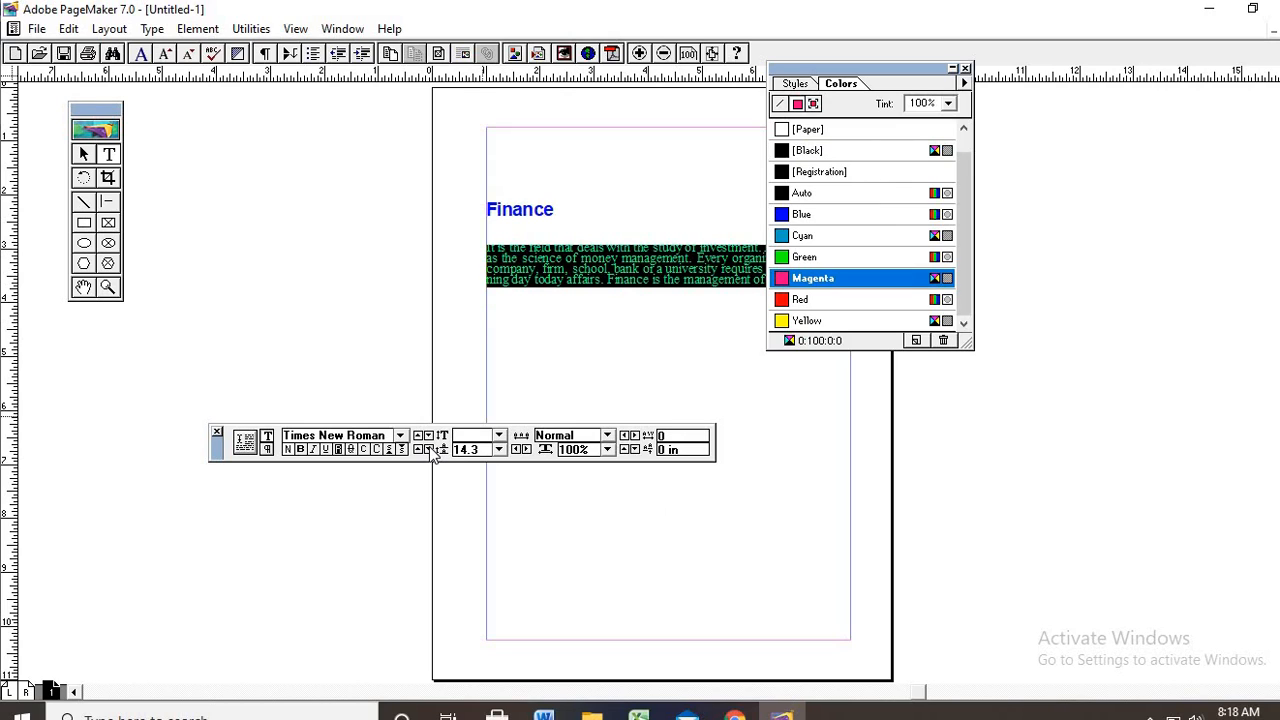
{"action": "left_click", "coordinate": [428, 449]}
{"action": "left_click", "coordinate": [428, 449]}
{"action": "left_click", "coordinate": [428, 449]}
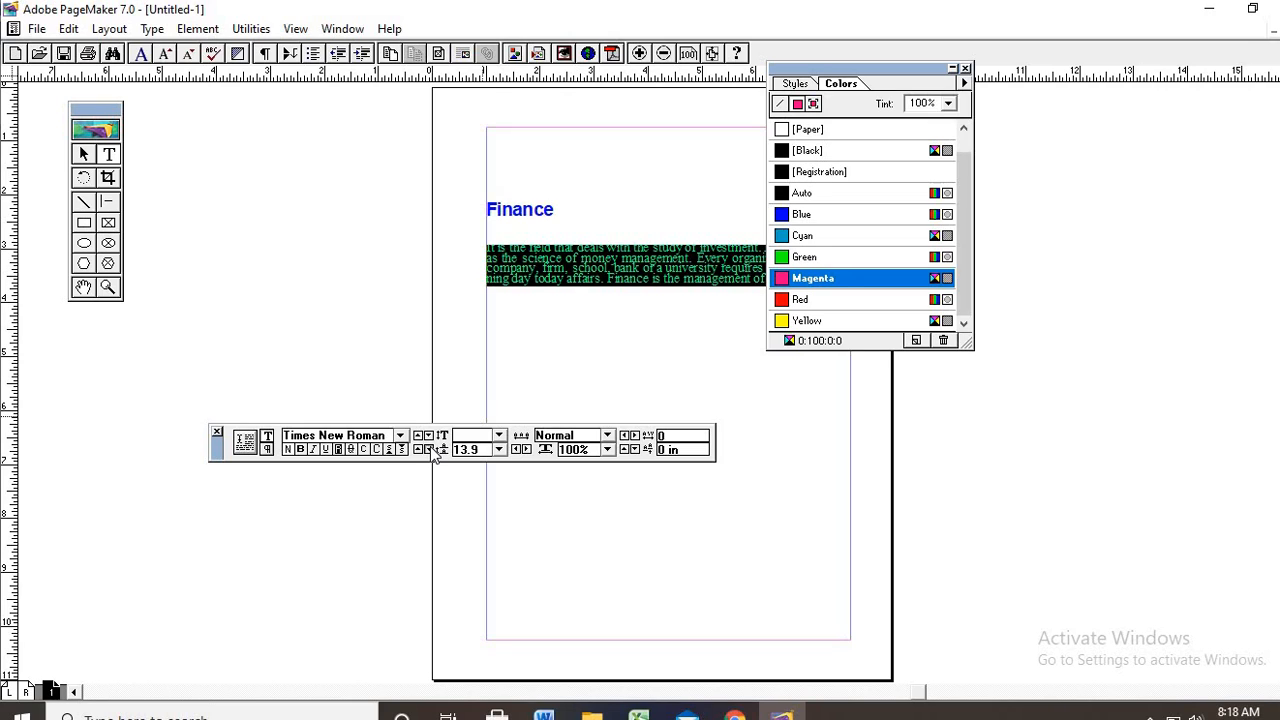
{"action": "left_click", "coordinate": [428, 449]}
{"action": "left_click", "coordinate": [603, 319]}
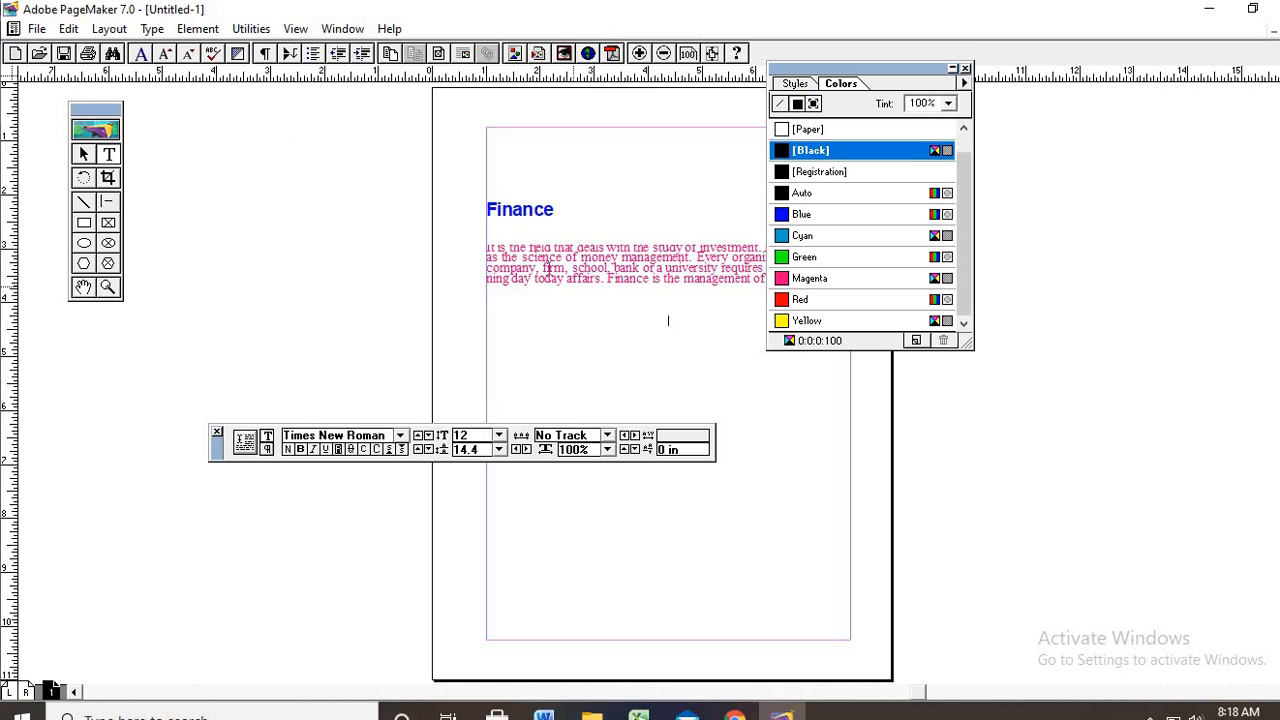
{"action": "left_click_drag", "start_coordinate": [488, 246], "coordinate": [686, 334]}
{"action": "left_click", "coordinate": [812, 278]}
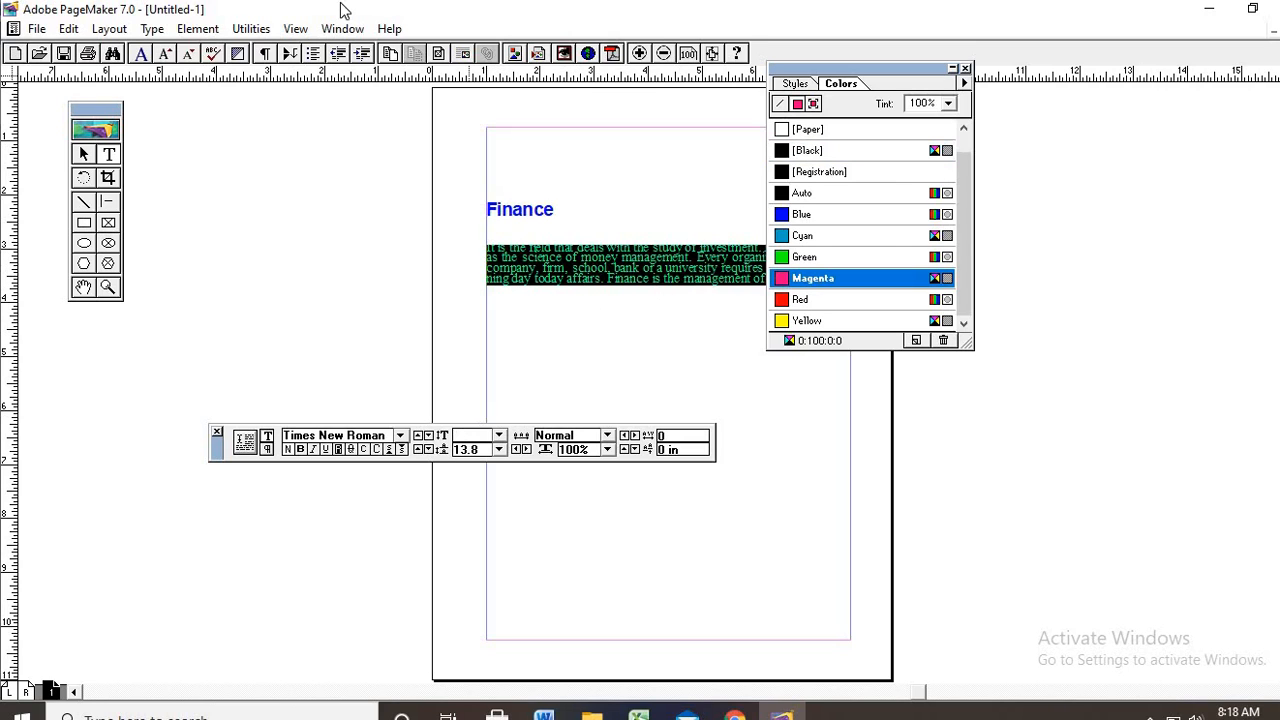
{"action": "left_click", "coordinate": [158, 31]}
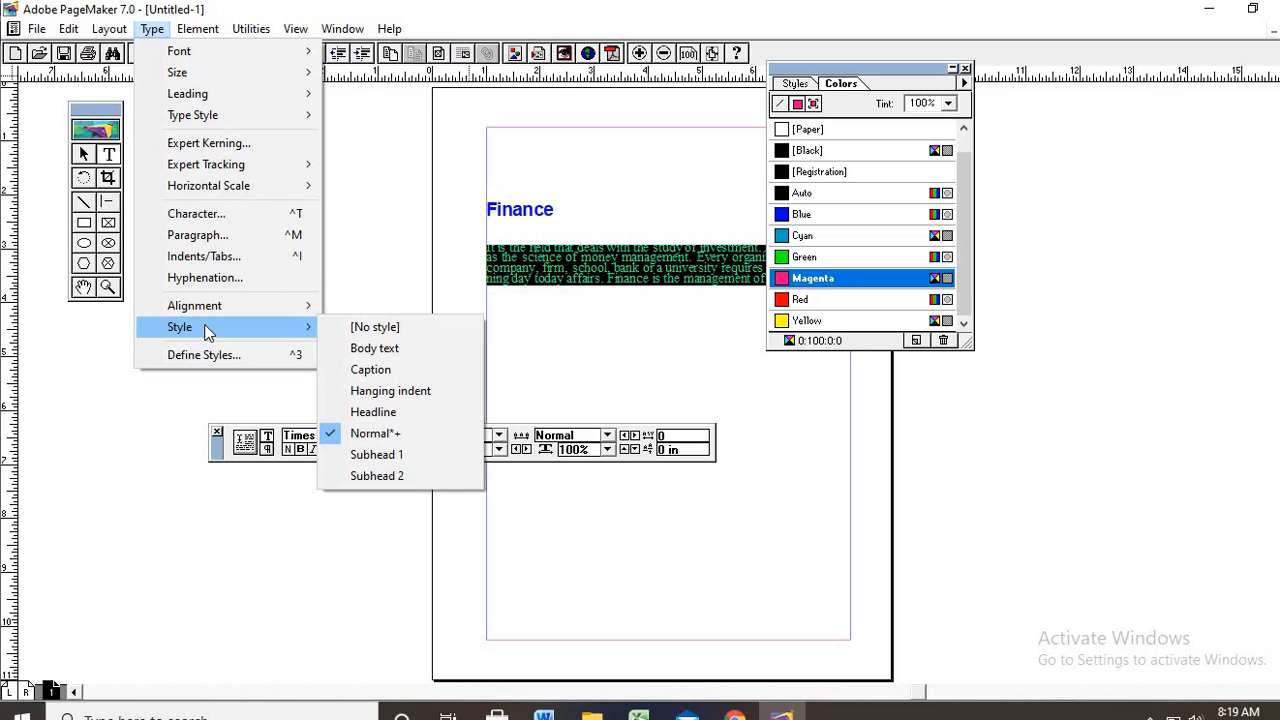
{"action": "mouse_move", "coordinate": [210, 308]}
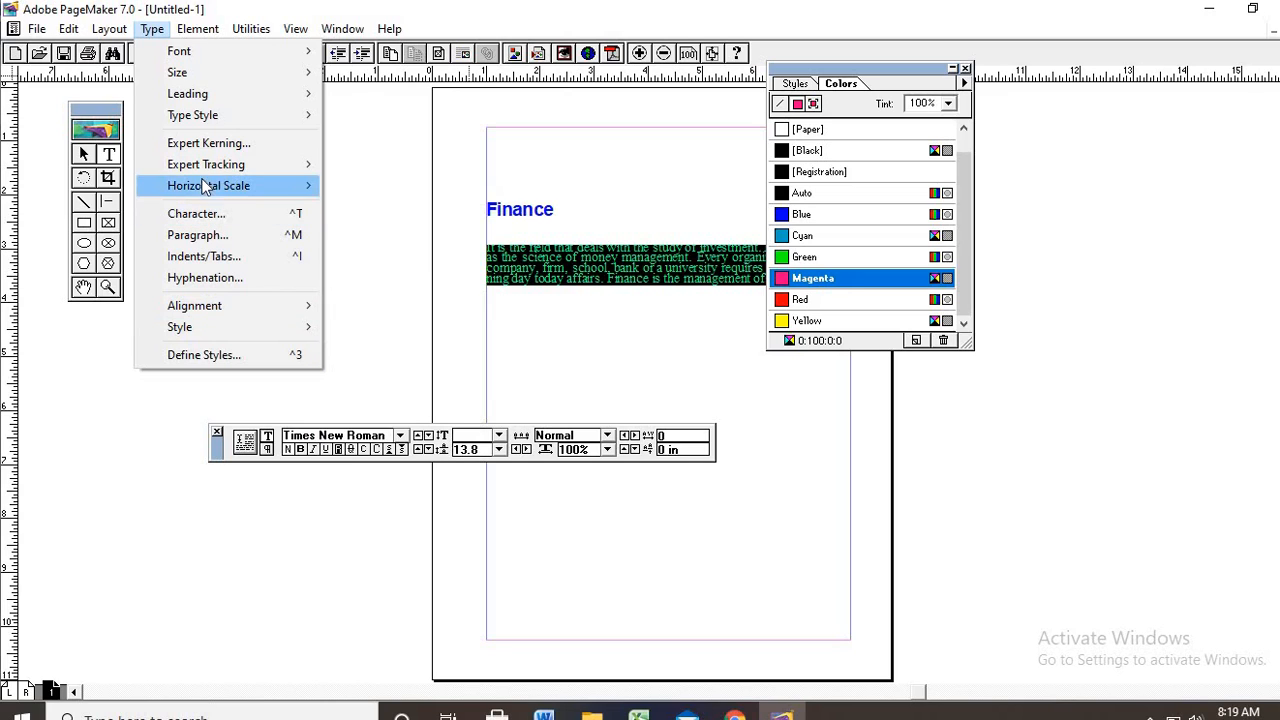
{"action": "mouse_move", "coordinate": [207, 117]}
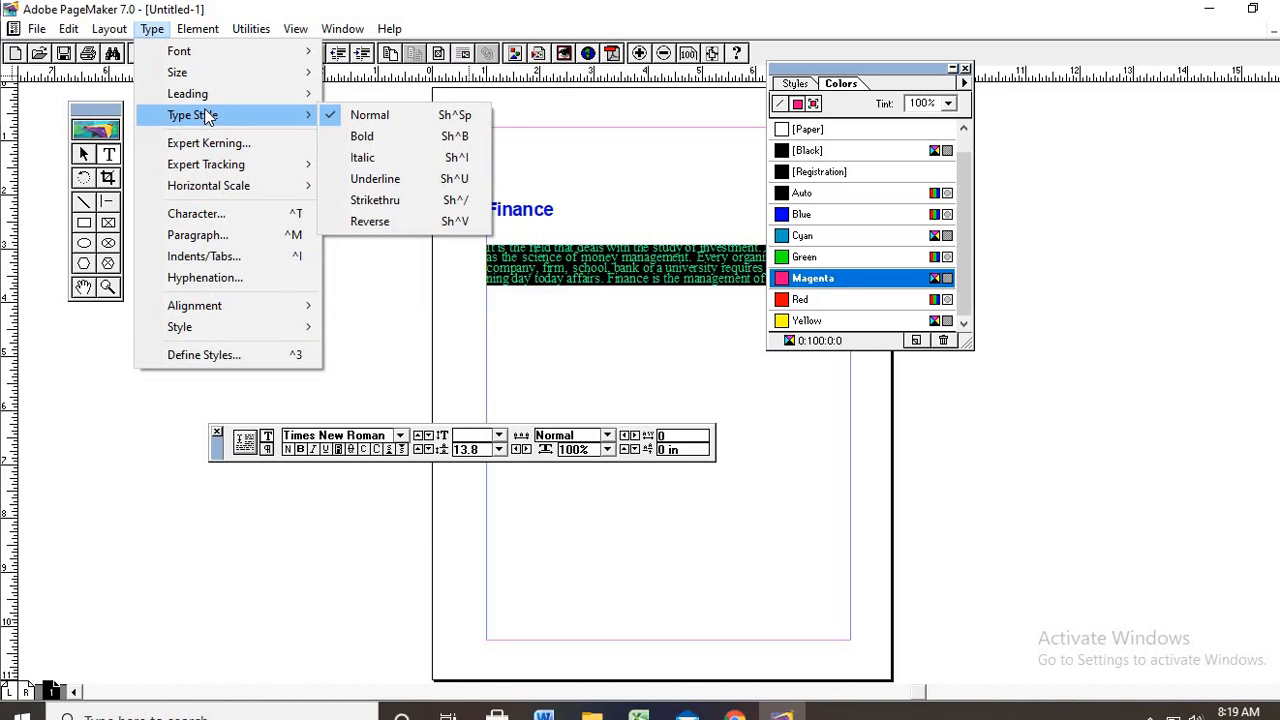